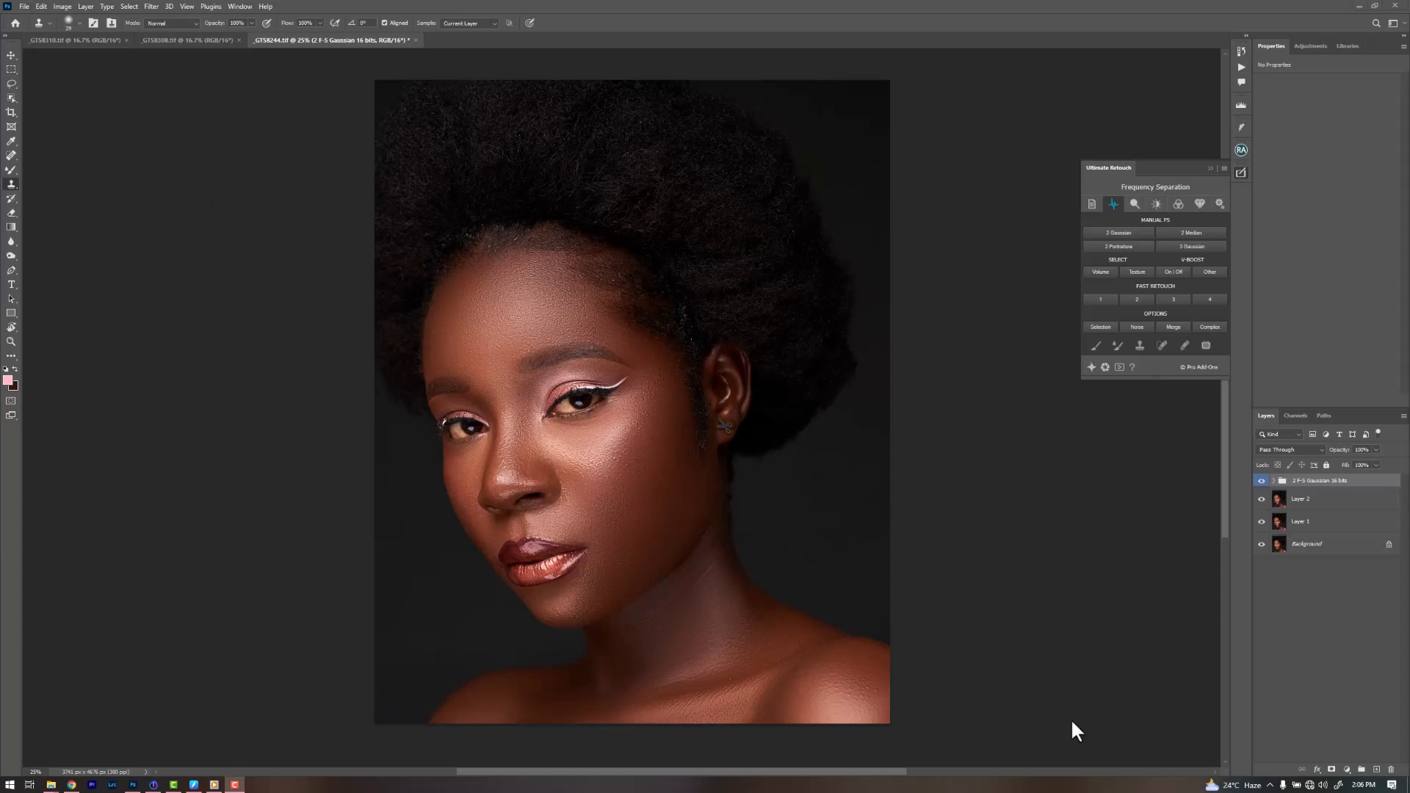
# Step: Switch to the KAMVAS Pro 13 pen display driver and view the digital pen's pressure sensitivity adjustment
pyautogui.click(1269, 786)
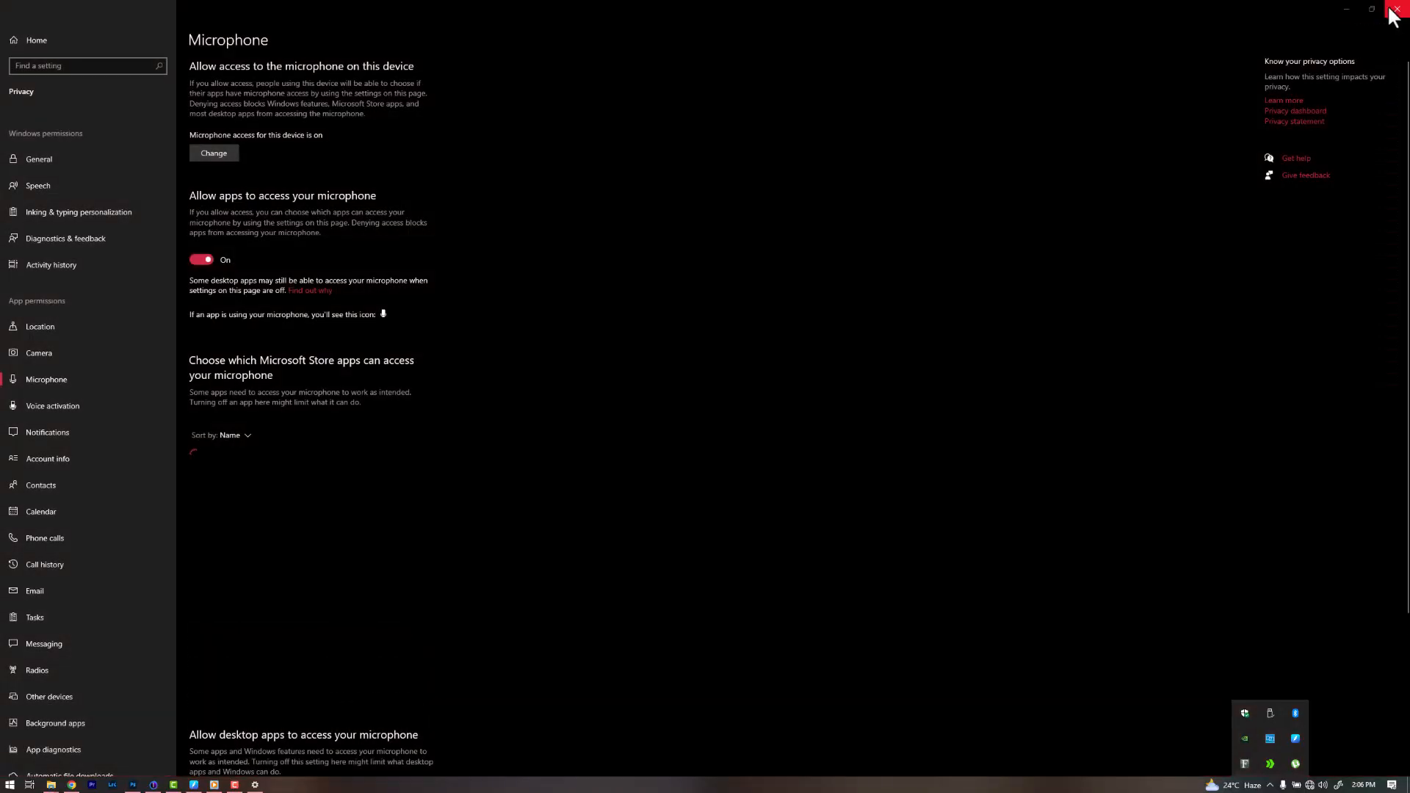
pyautogui.click(1396, 8)
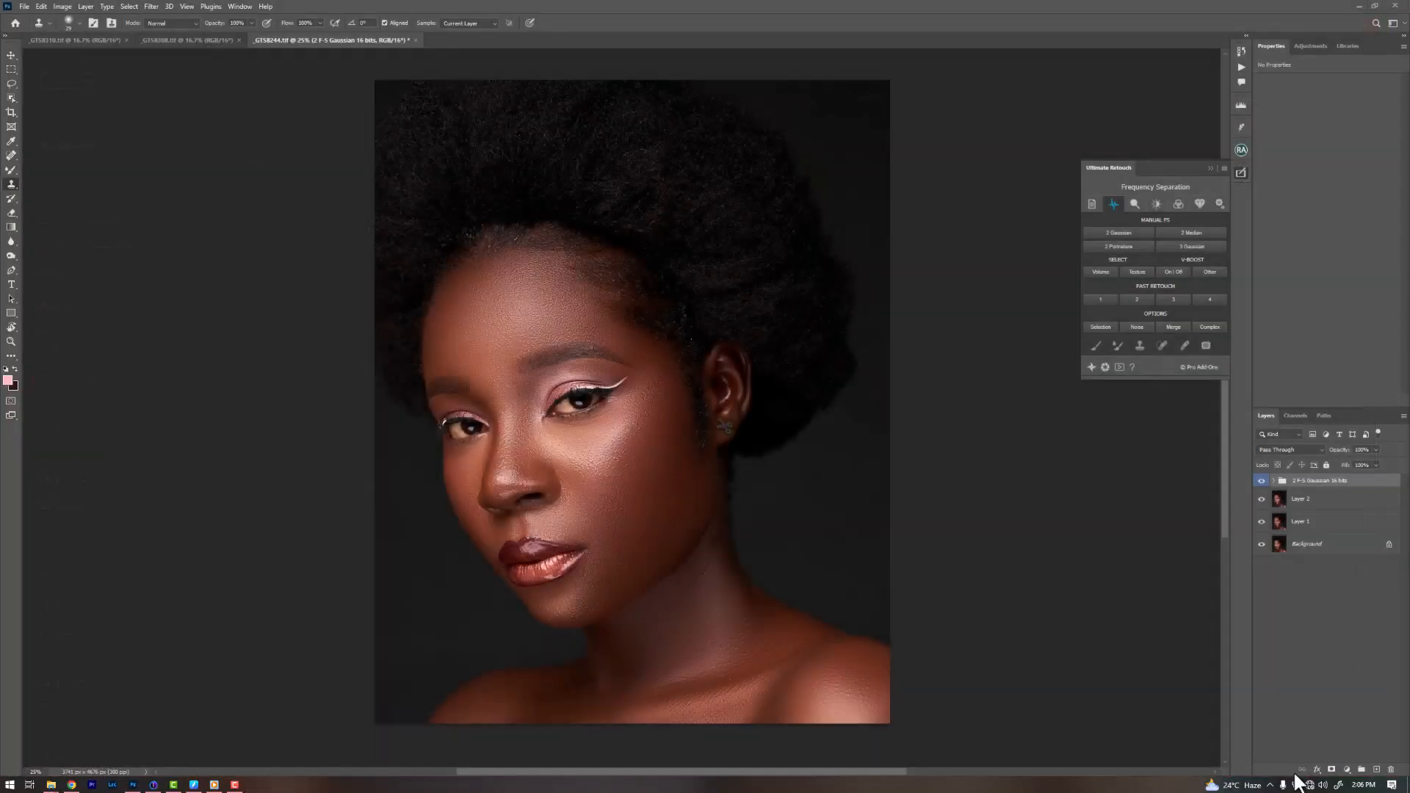
pyautogui.click(1270, 786)
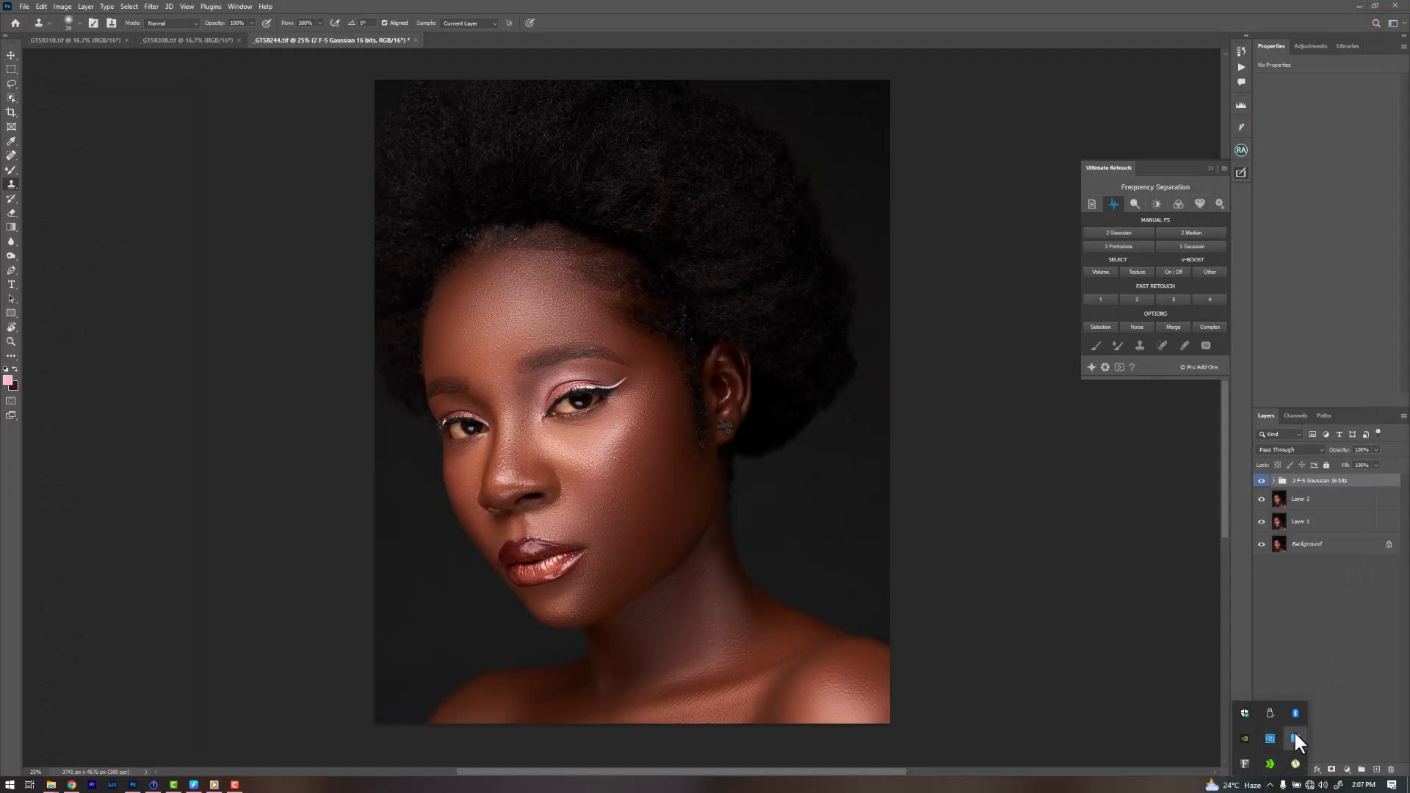
pyautogui.click(1294, 735)
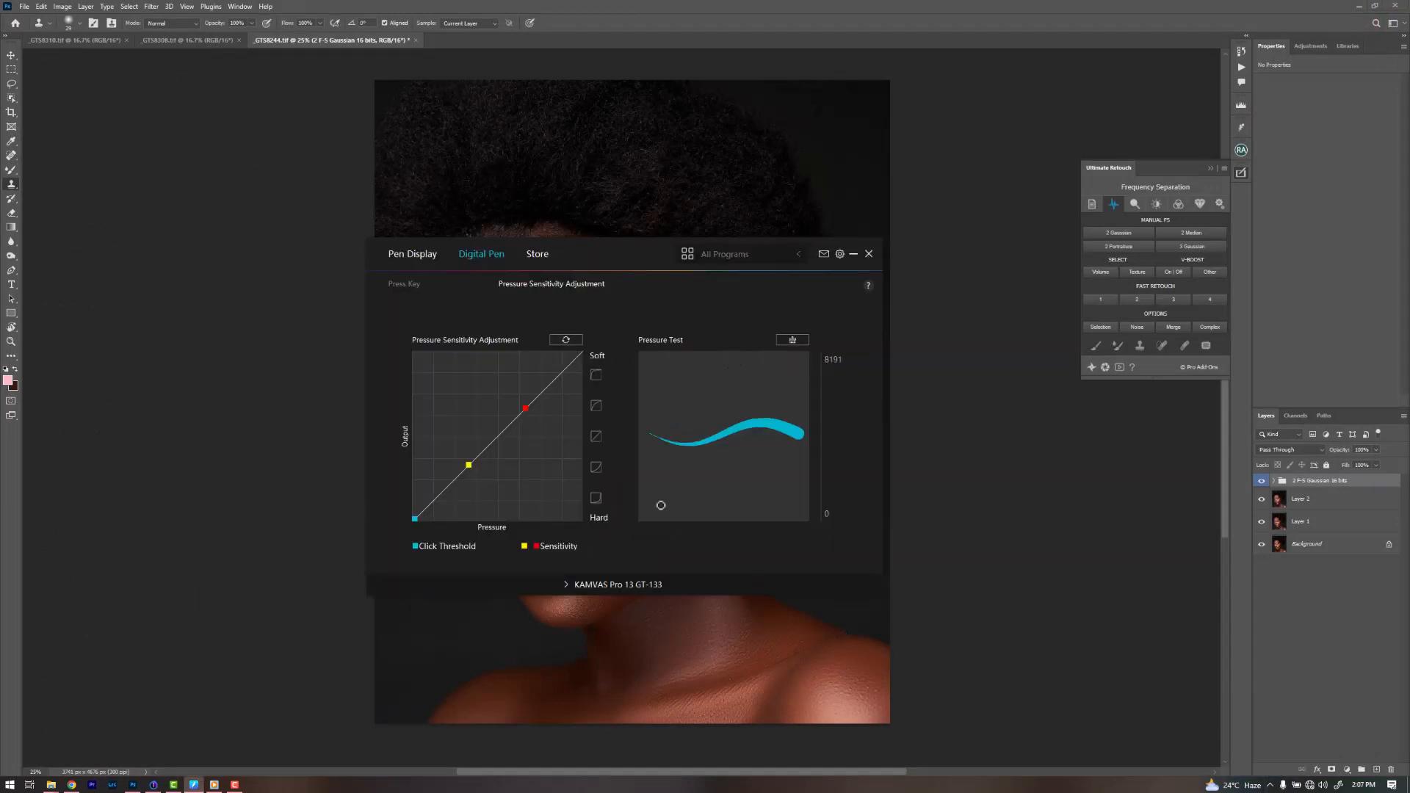
# Step: Add a new empty layer above the 2 F-S Gaussian 16 bits group and activate the Brush tool
pyautogui.click(1307, 481)
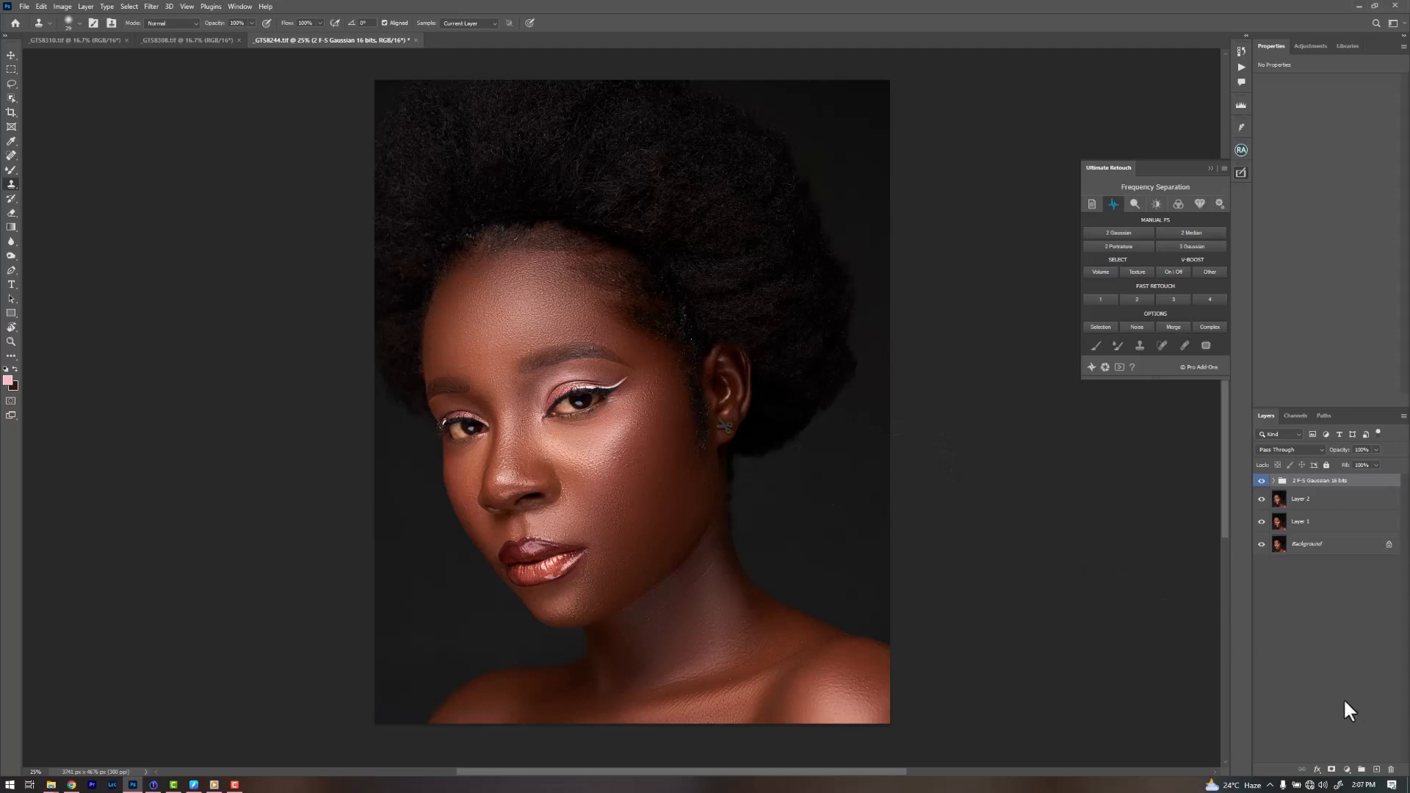
pyautogui.click(1377, 769)
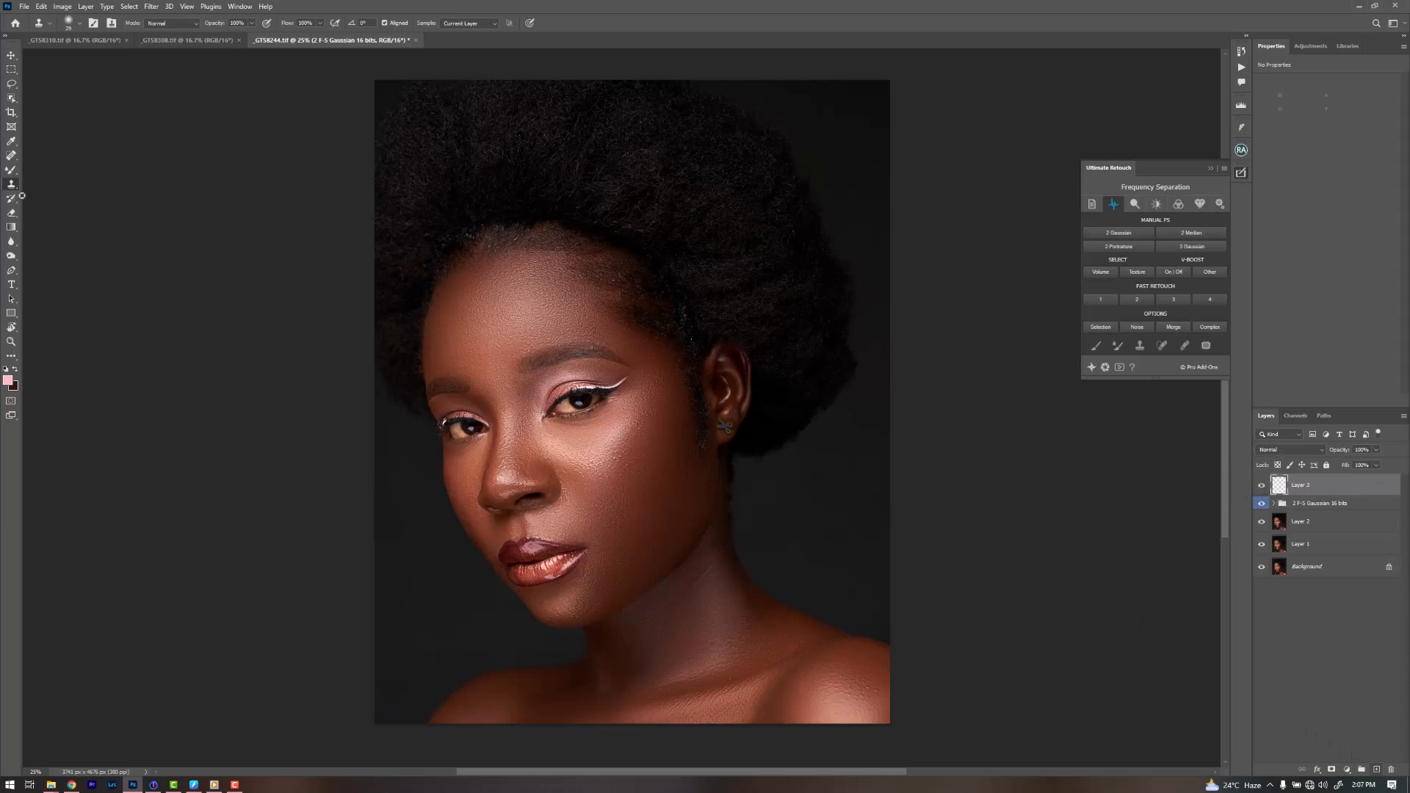
pyautogui.rightClick(11, 171)
pyautogui.click(50, 168)
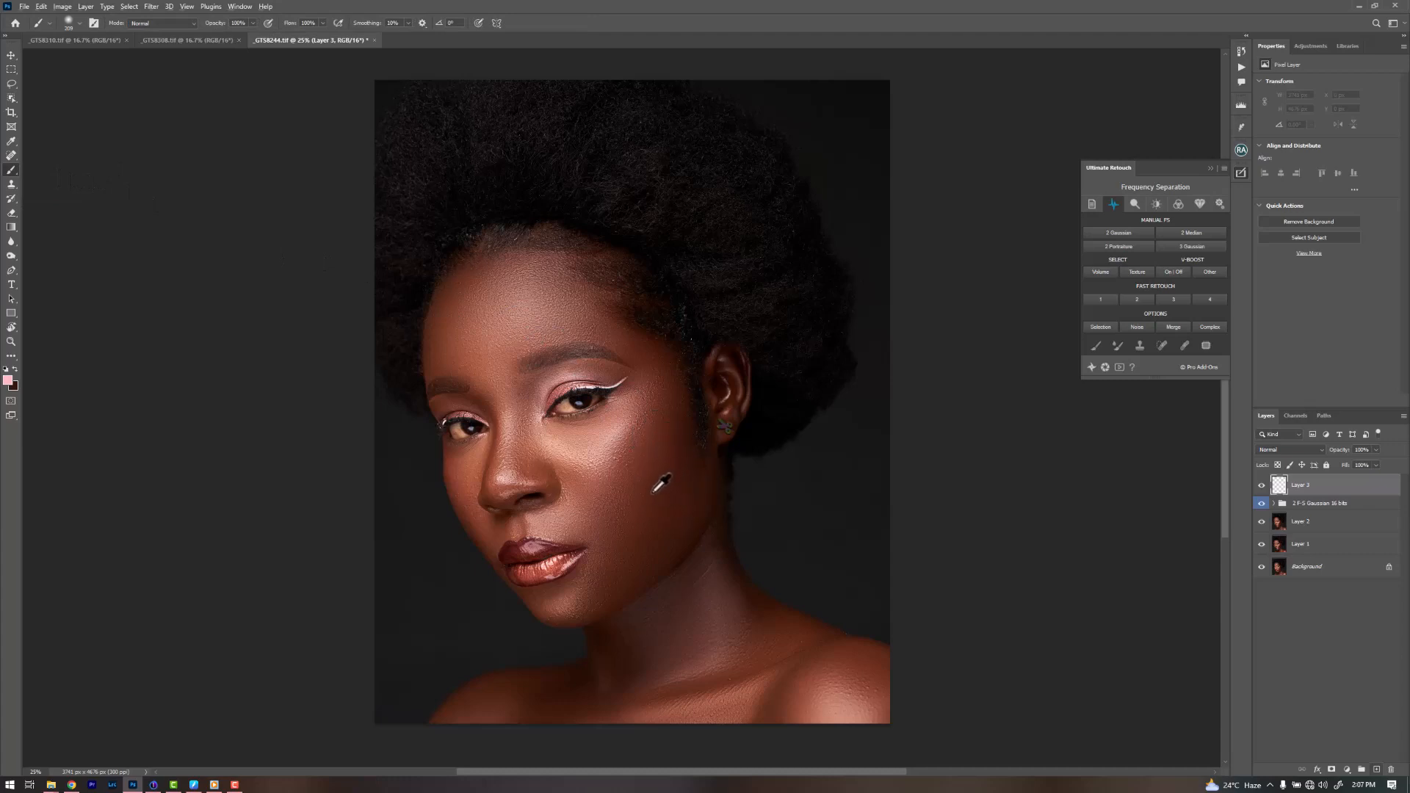
# Step: Sample the shadowed cheek tone and dab it with a hardened brush of about 385 px on the dark background beside the neck
pyautogui.keyDown('alt'); pyautogui.click(663, 450); pyautogui.keyUp('alt')
pyautogui.click(794, 488)
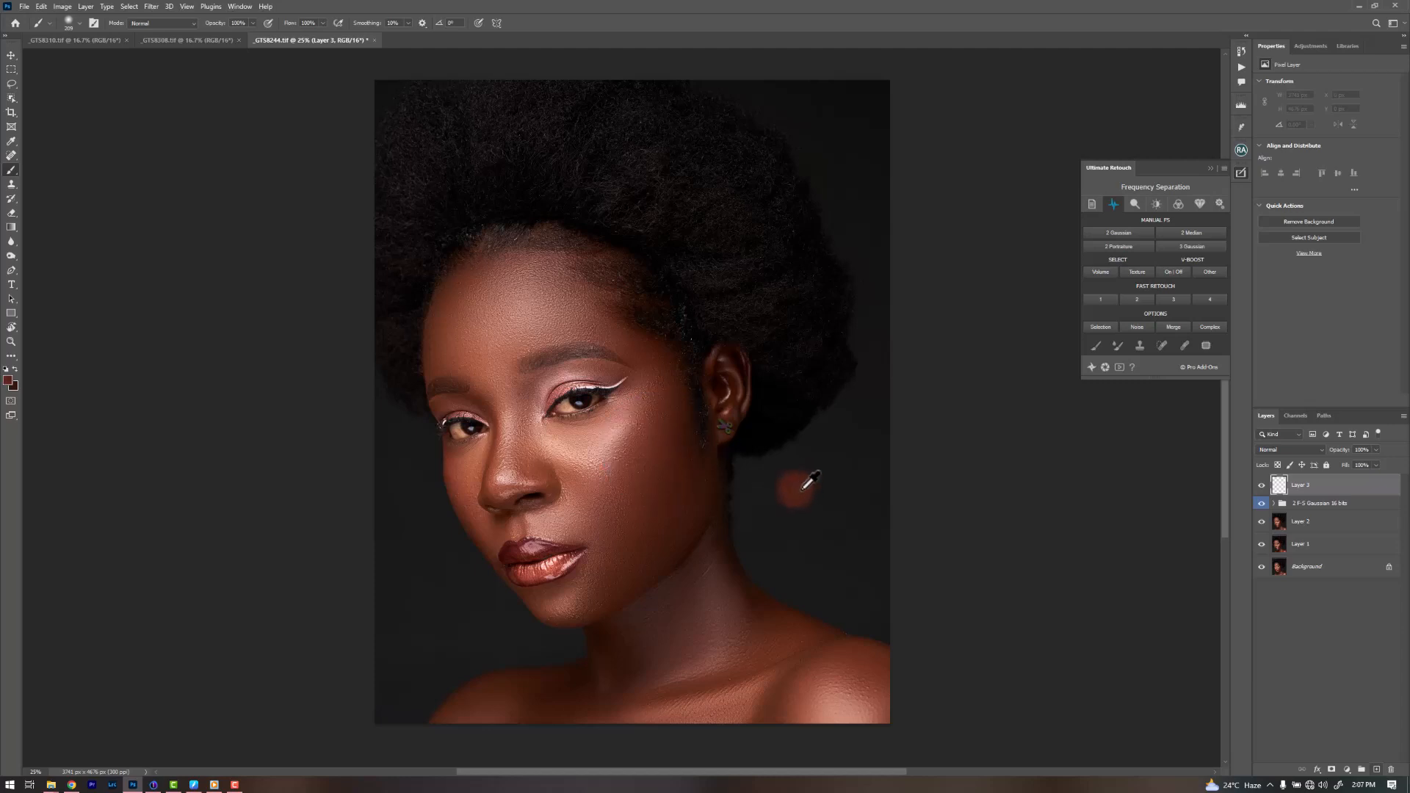
pyautogui.hotkey('ctrl', 'z')
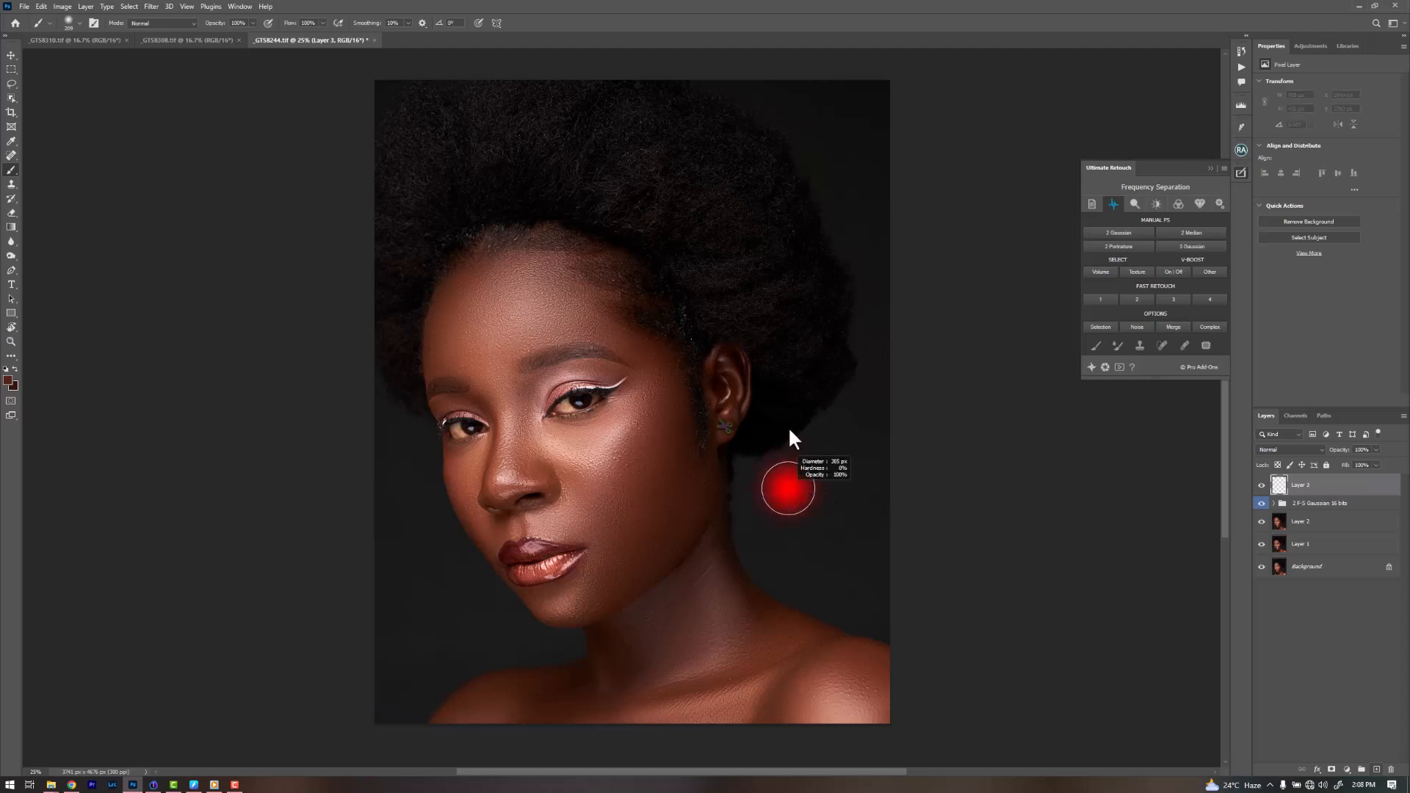
pyautogui.moveTo(790, 430); pyautogui.dragTo(773, 707)
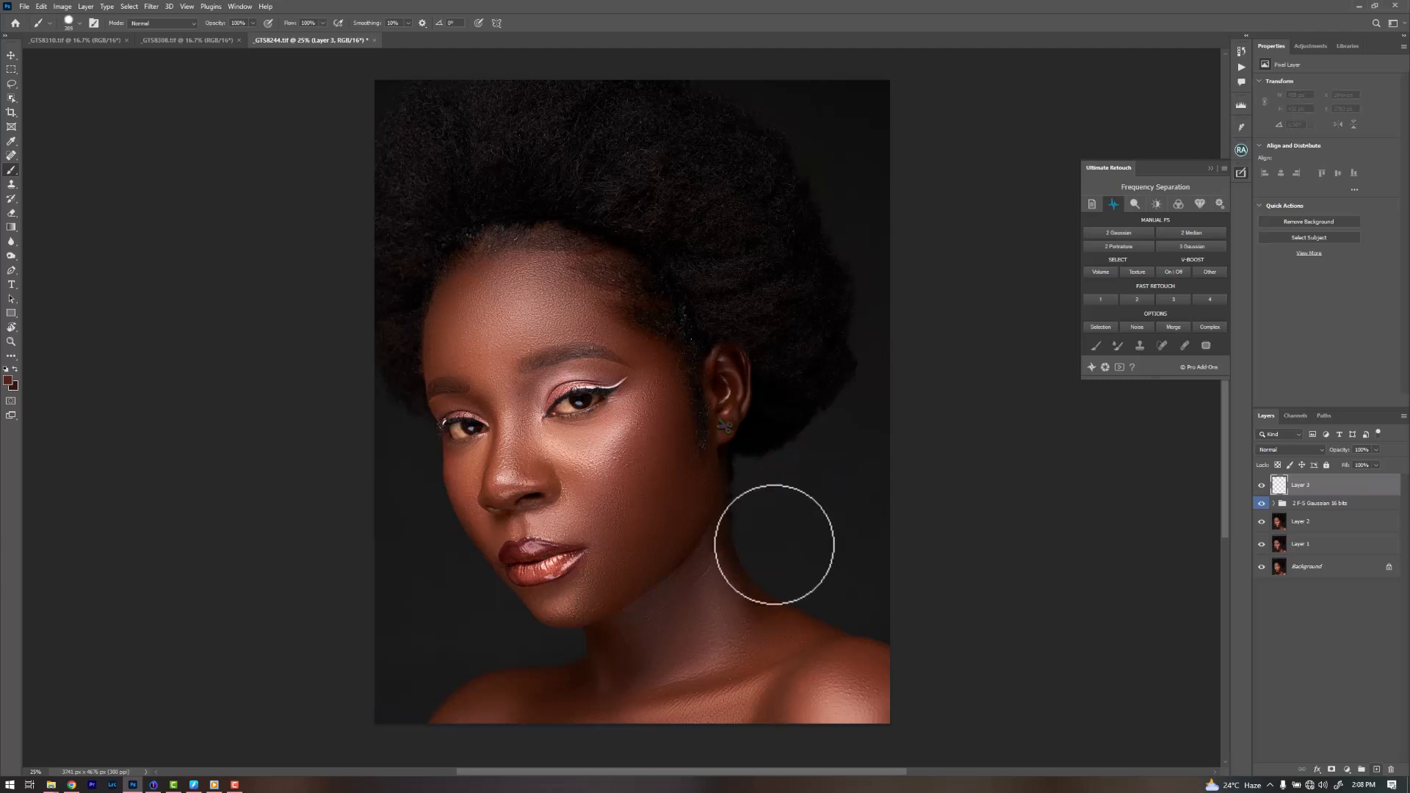
pyautogui.click(821, 530)
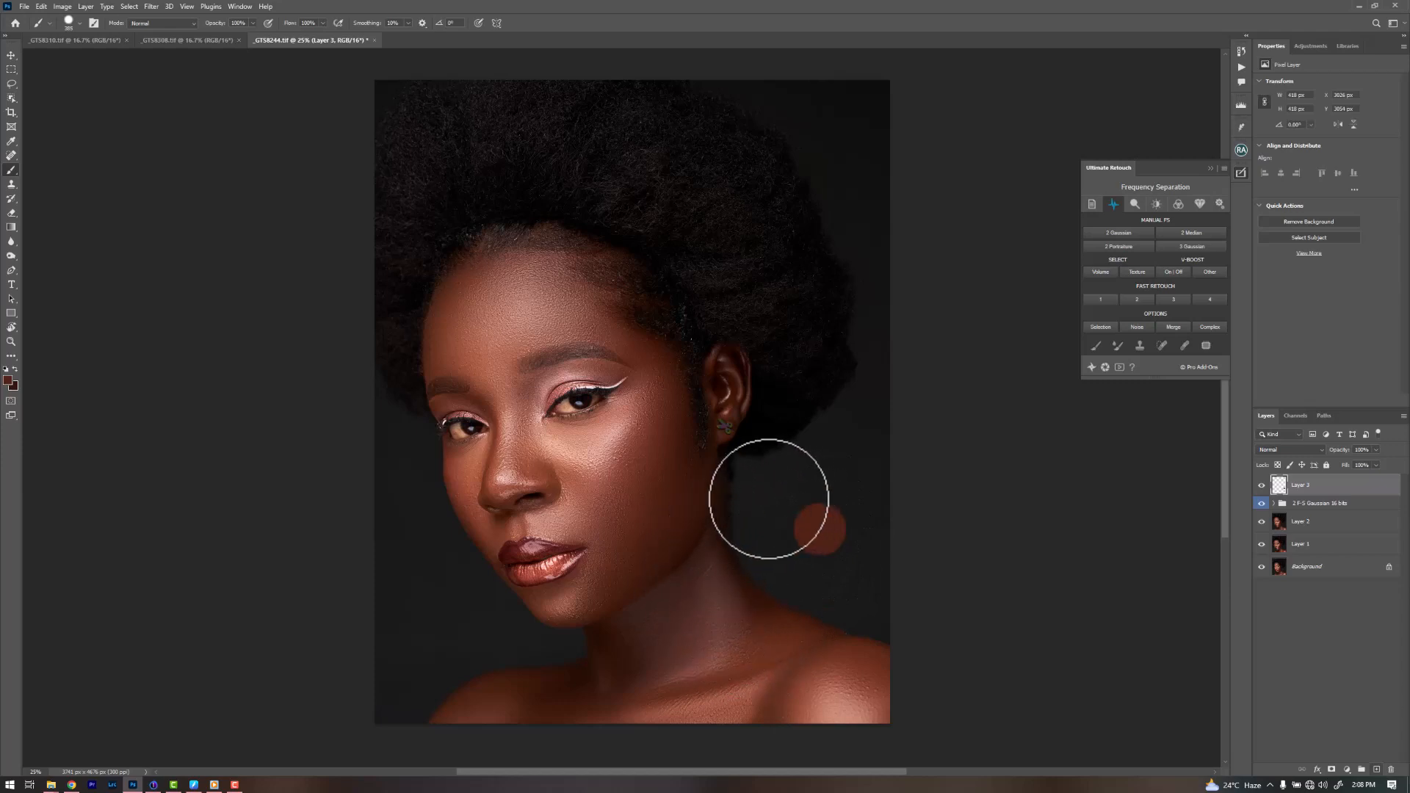
# Step: Dab separate swatches of the cheek highlight, temple and forehead tones on the dark background around the face
pyautogui.keyDown('alt'); pyautogui.click(618, 412); pyautogui.keyUp('alt')
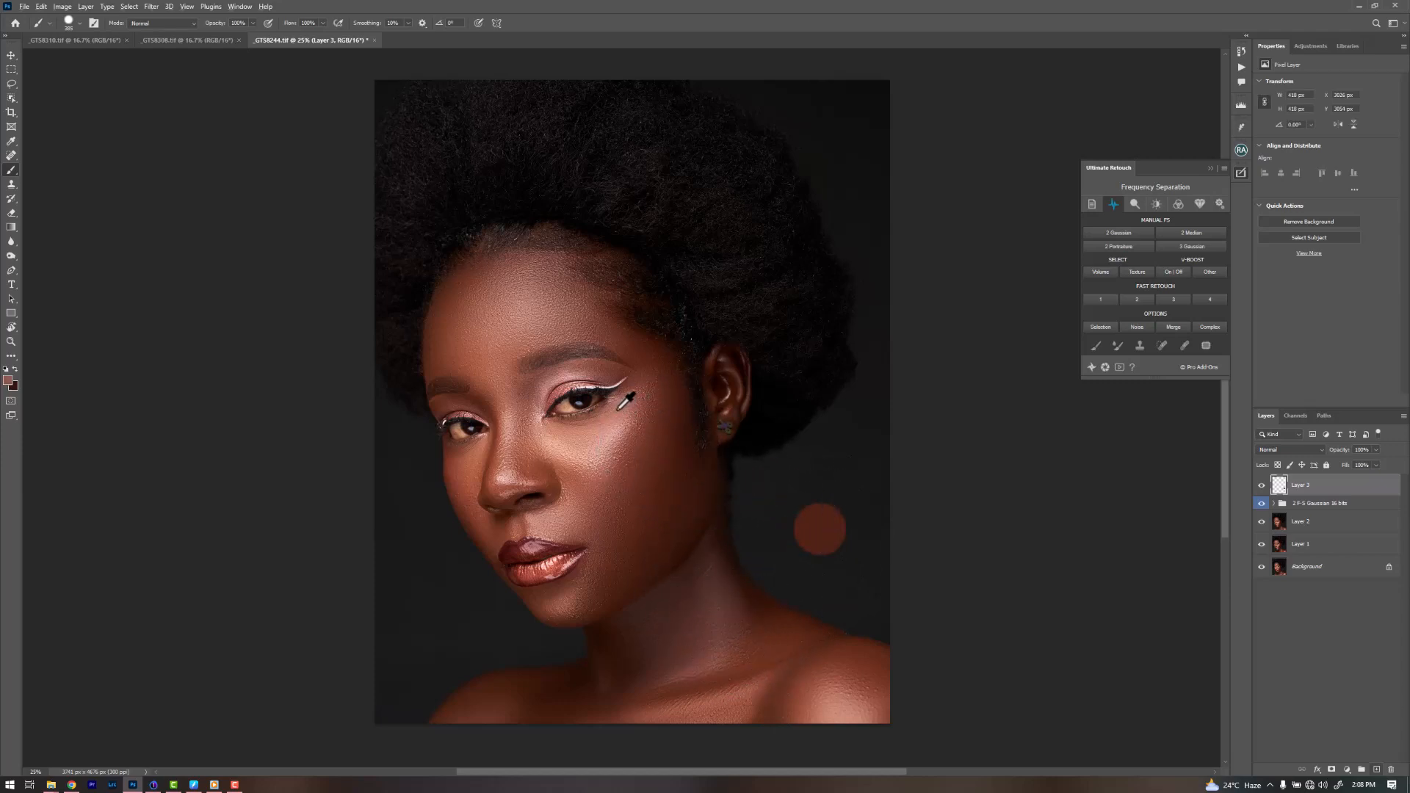
pyautogui.click(824, 468)
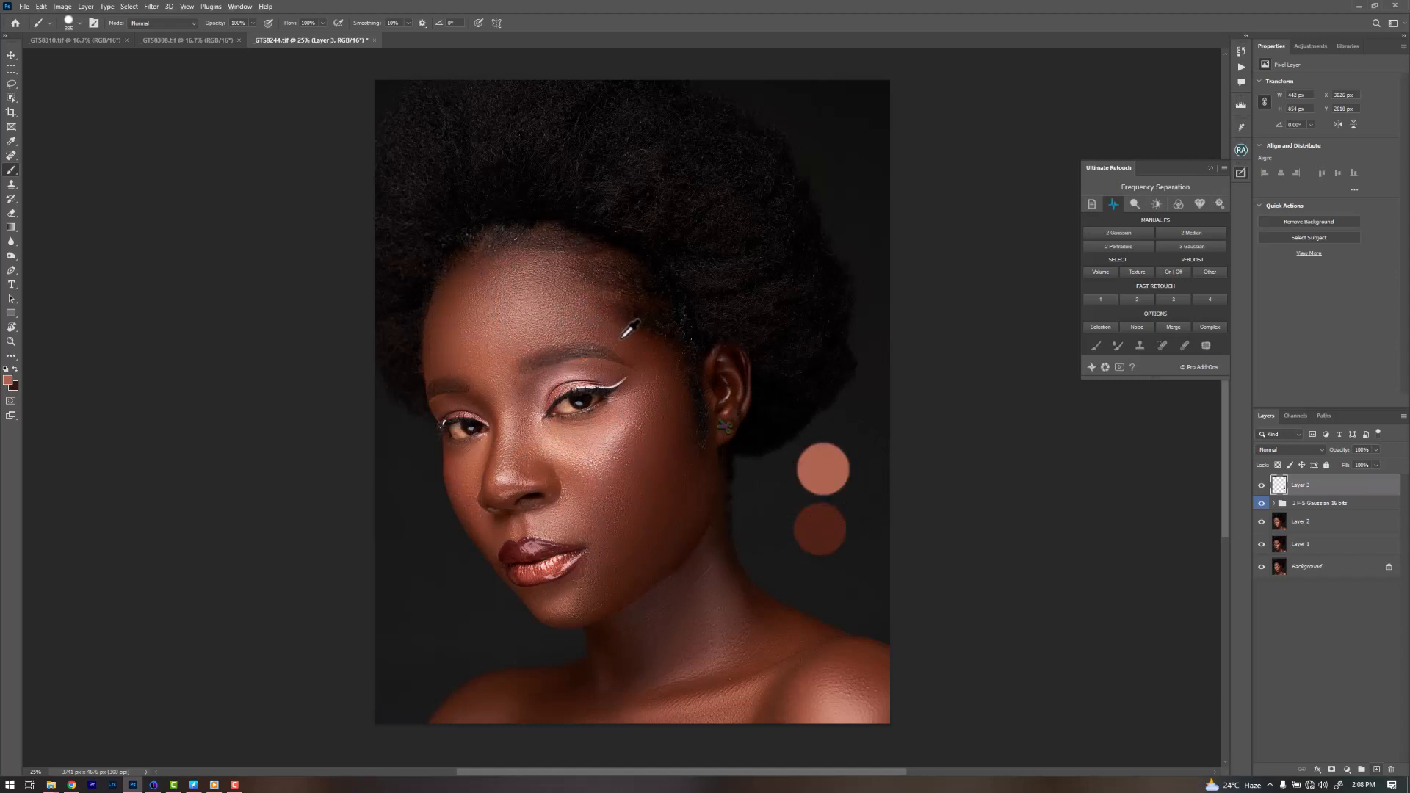
pyautogui.keyDown('alt'); pyautogui.click(621, 338); pyautogui.keyUp('alt')
pyautogui.click(846, 581)
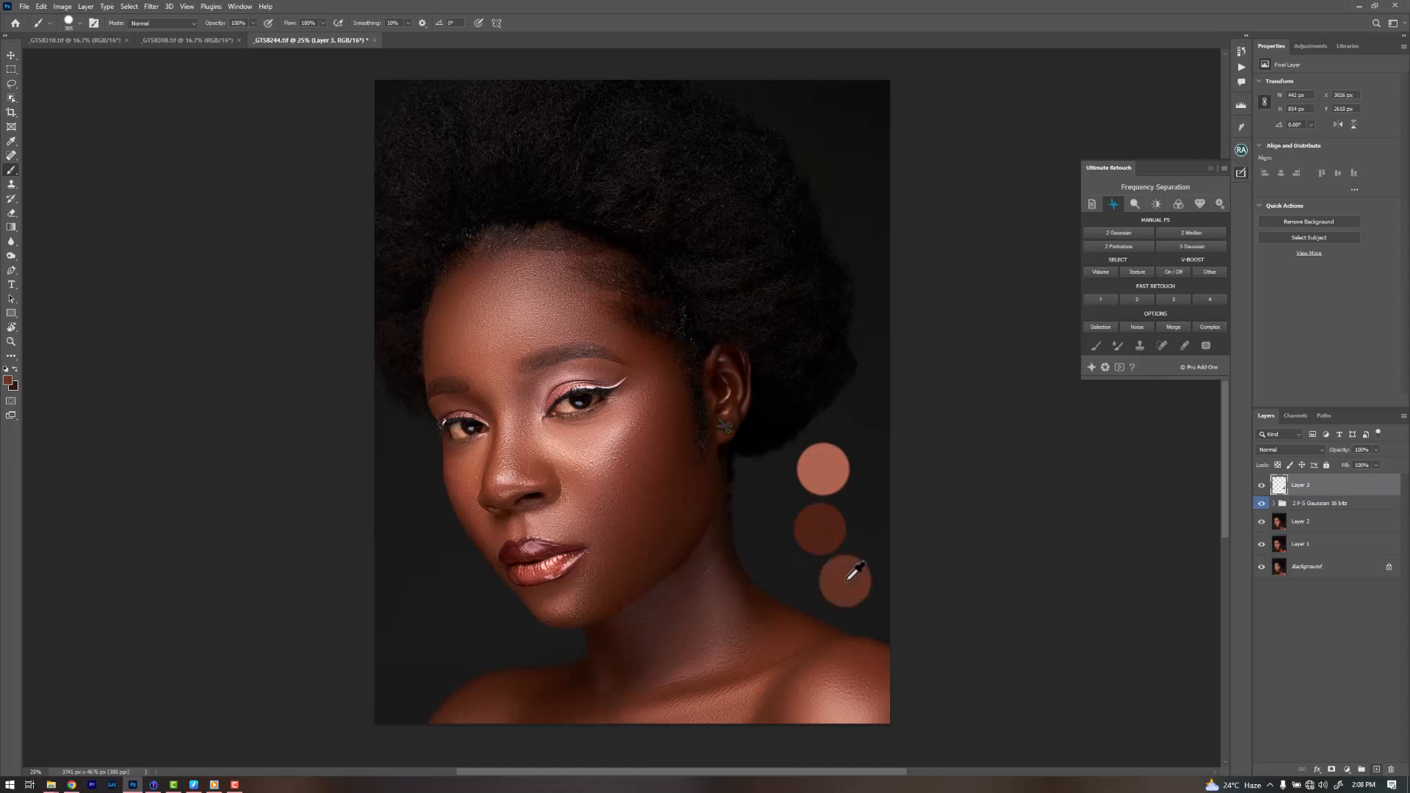
pyautogui.keyDown('alt'); pyautogui.click(511, 285); pyautogui.keyUp('alt')
pyautogui.click(423, 609)
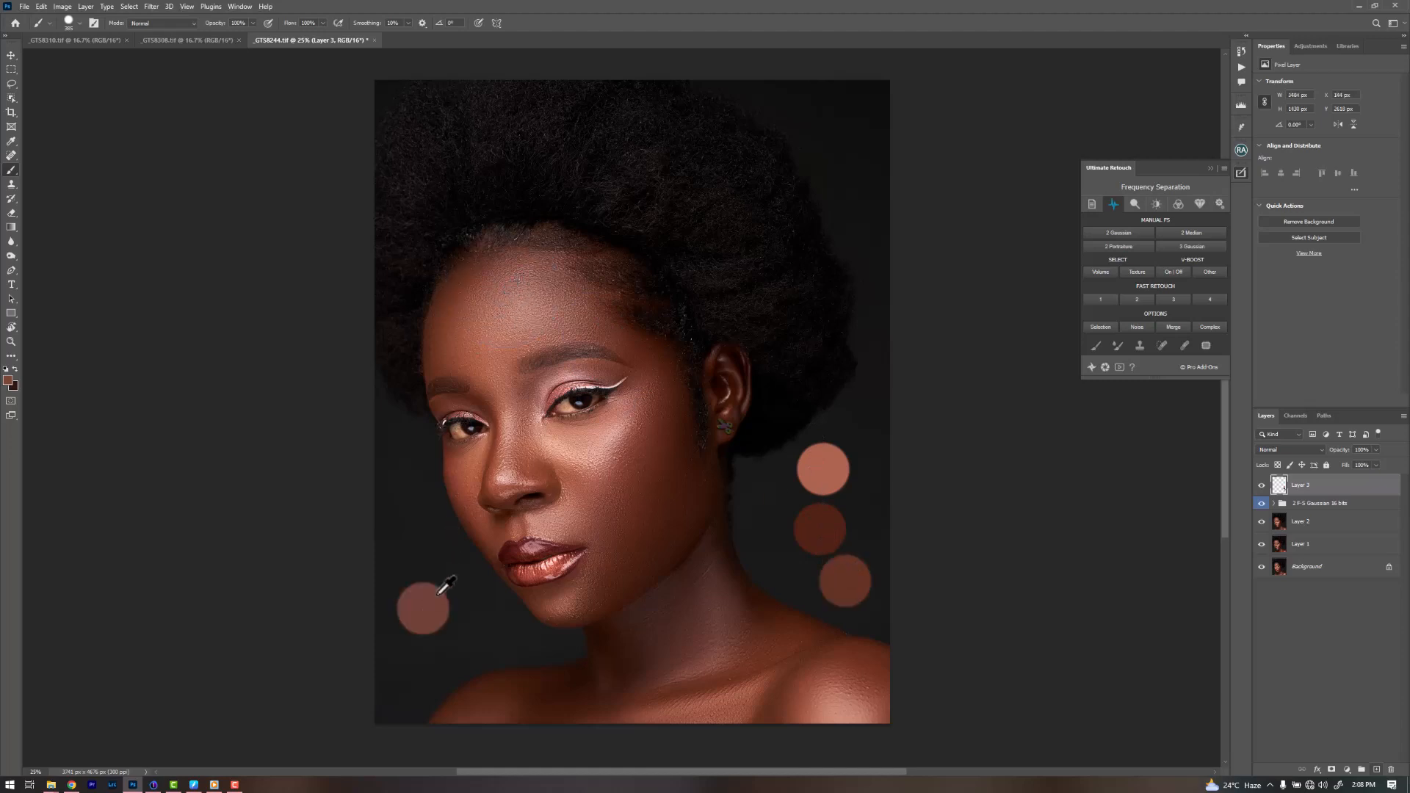
# Step: Dab swatches of the upper-lip, chest and shoulder tones on the dark background, and select the 2 F-S Gaussian 16 bits group
pyautogui.keyDown('alt'); pyautogui.click(525, 523); pyautogui.keyUp('alt')
pyautogui.click(412, 534)
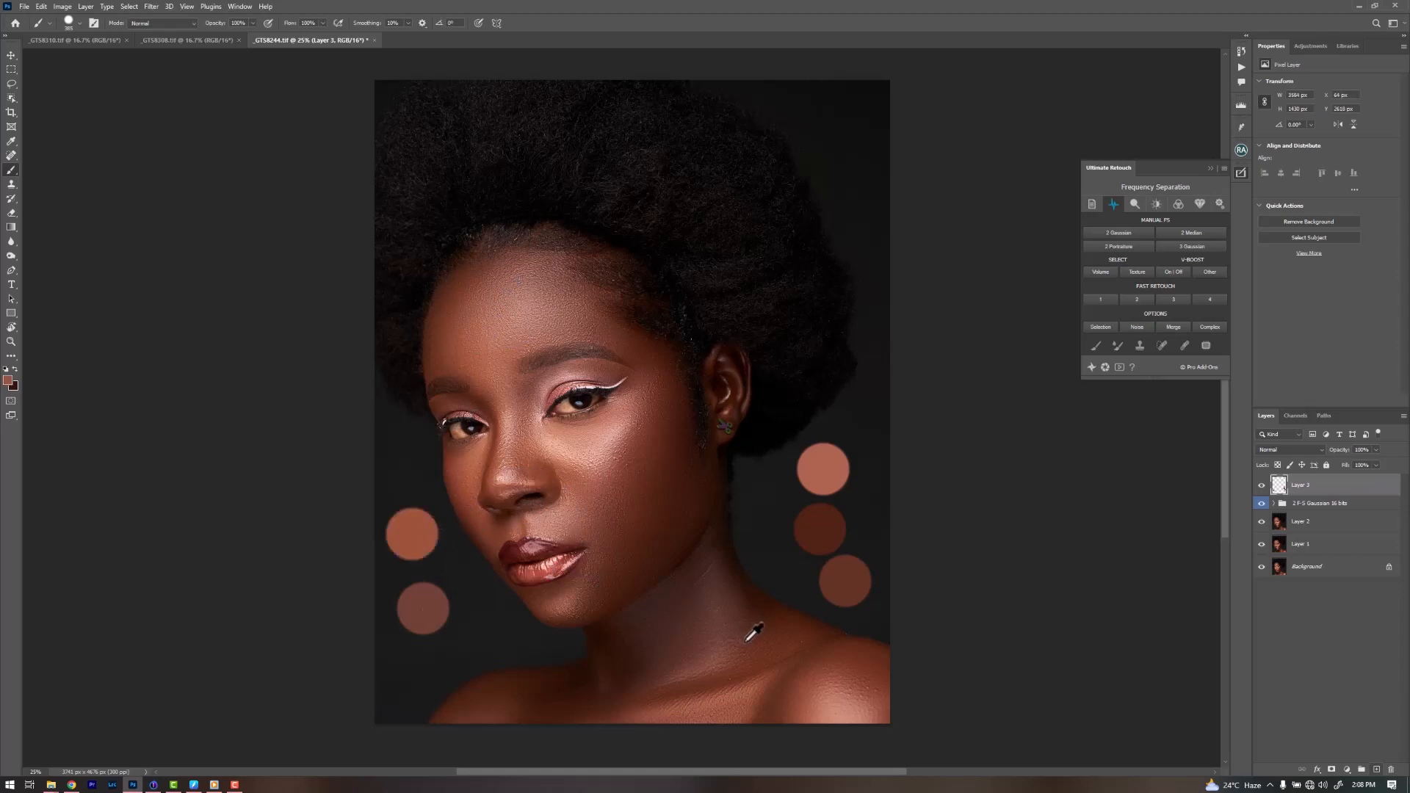
pyautogui.keyDown('alt'); pyautogui.click(712, 691); pyautogui.keyUp('alt')
pyautogui.click(488, 636)
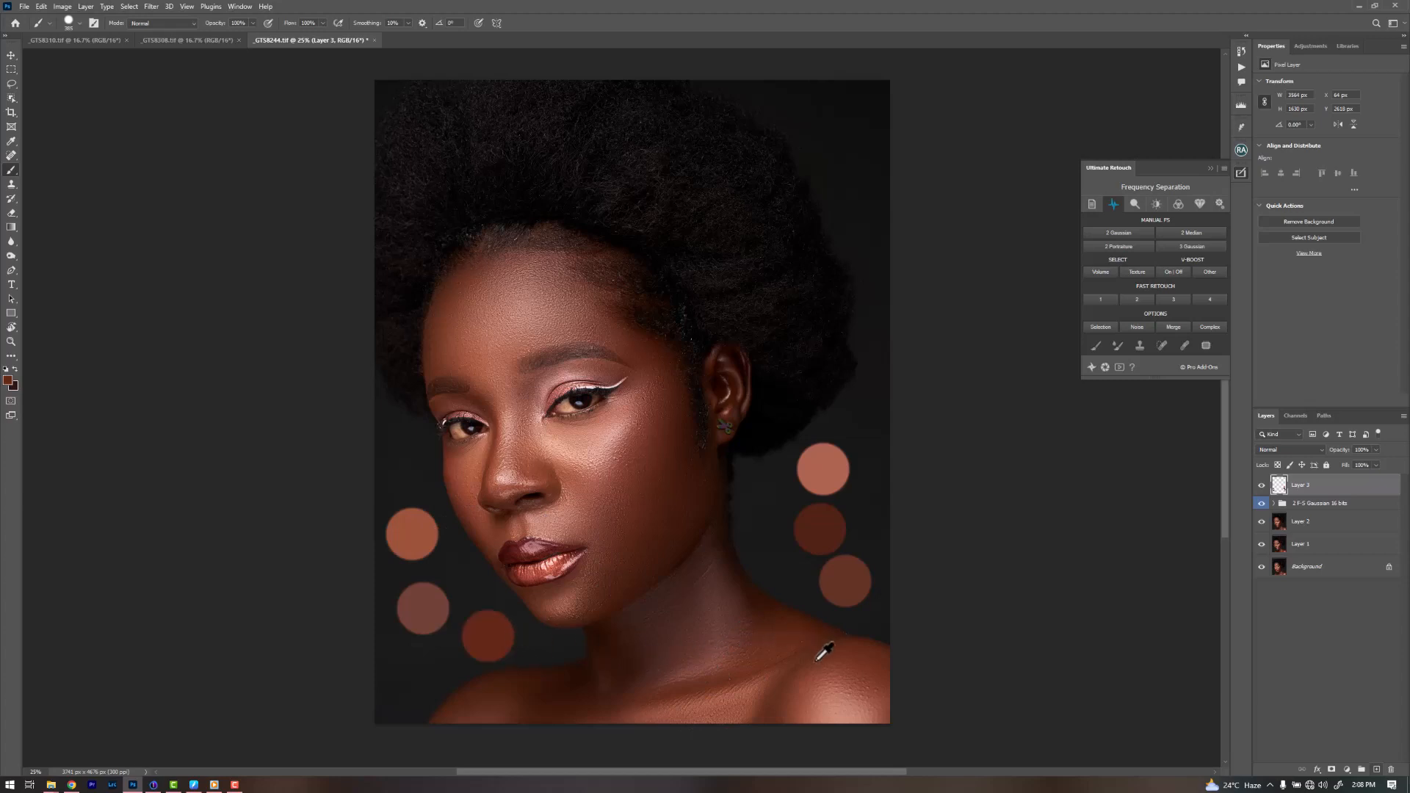
pyautogui.click(414, 685)
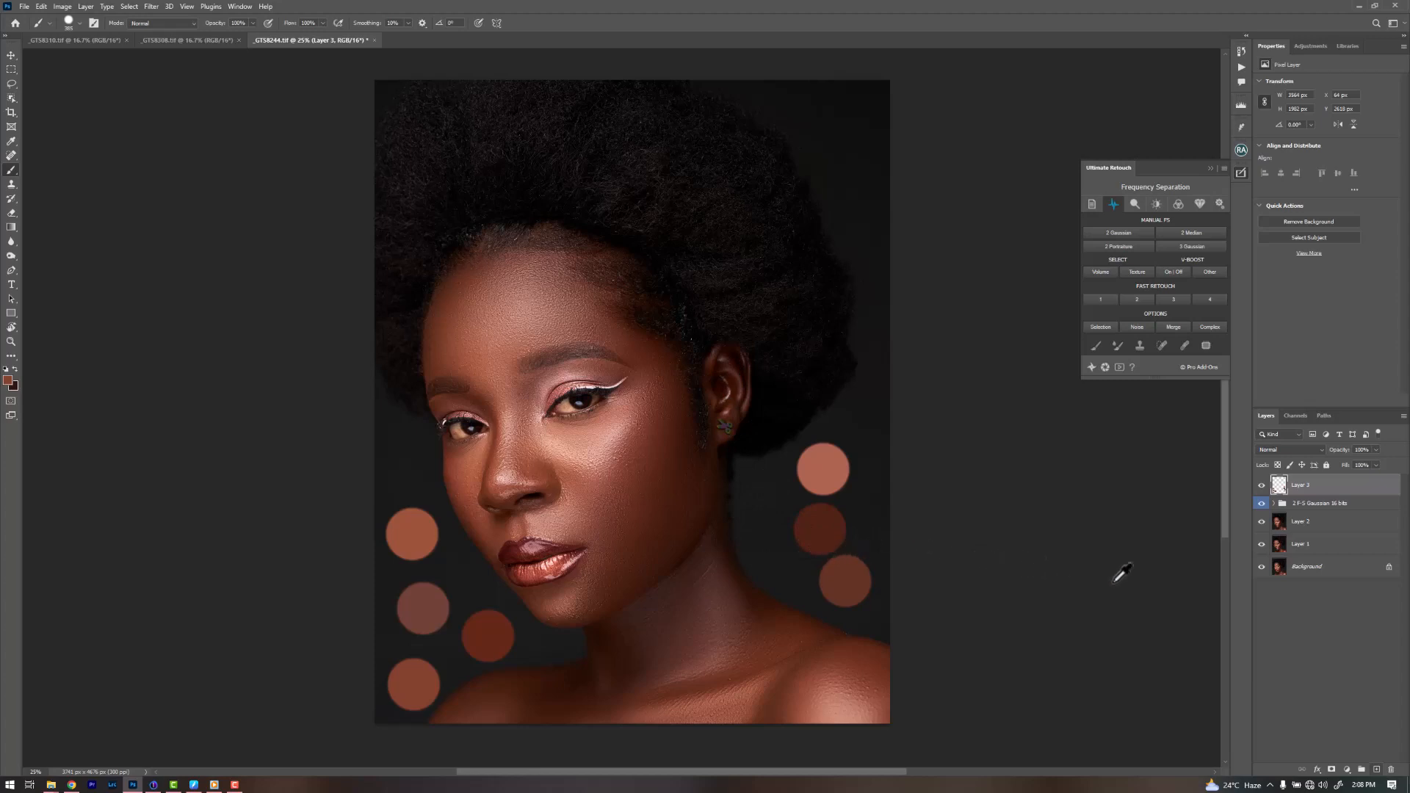
pyautogui.click(1313, 504)
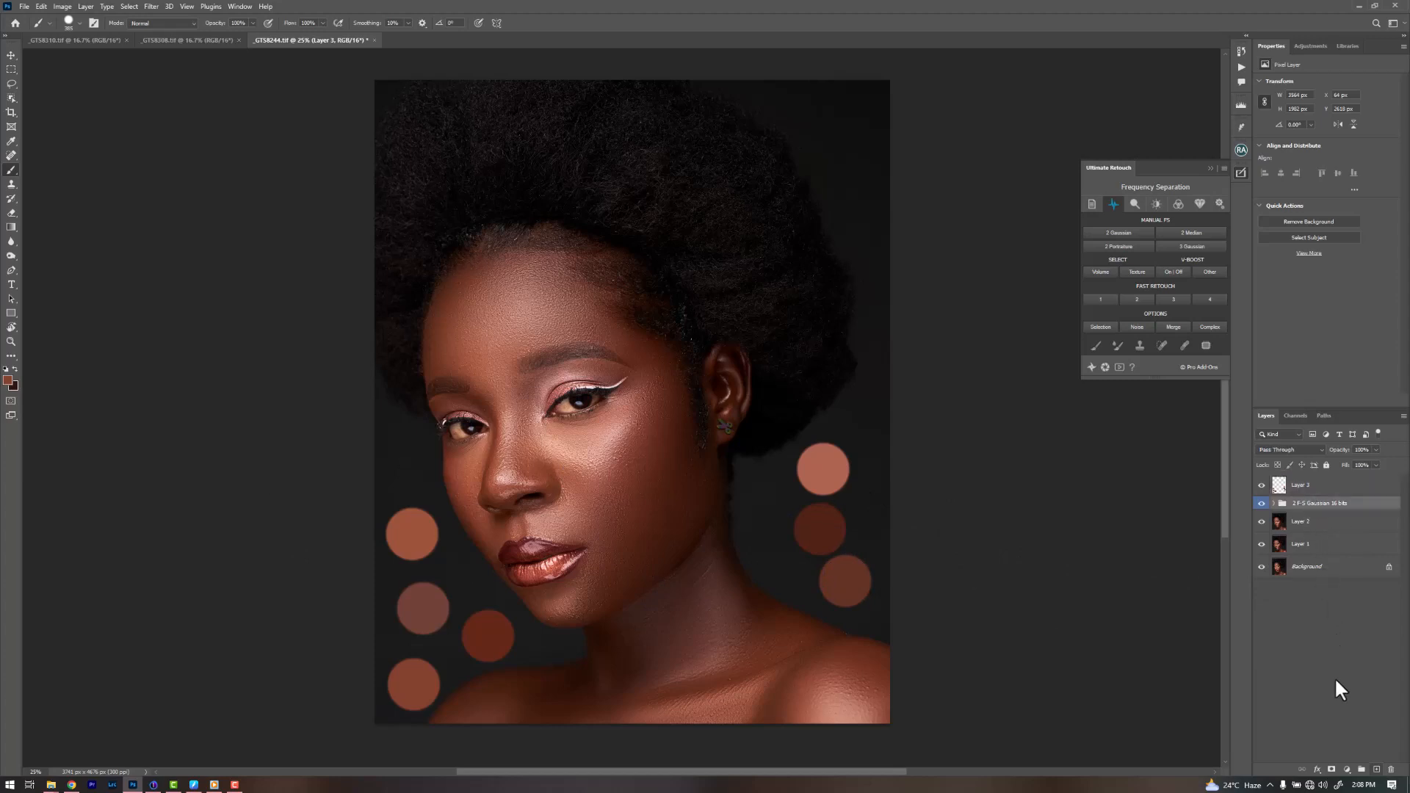
pyautogui.click(1347, 769)
pyautogui.click(1336, 577)
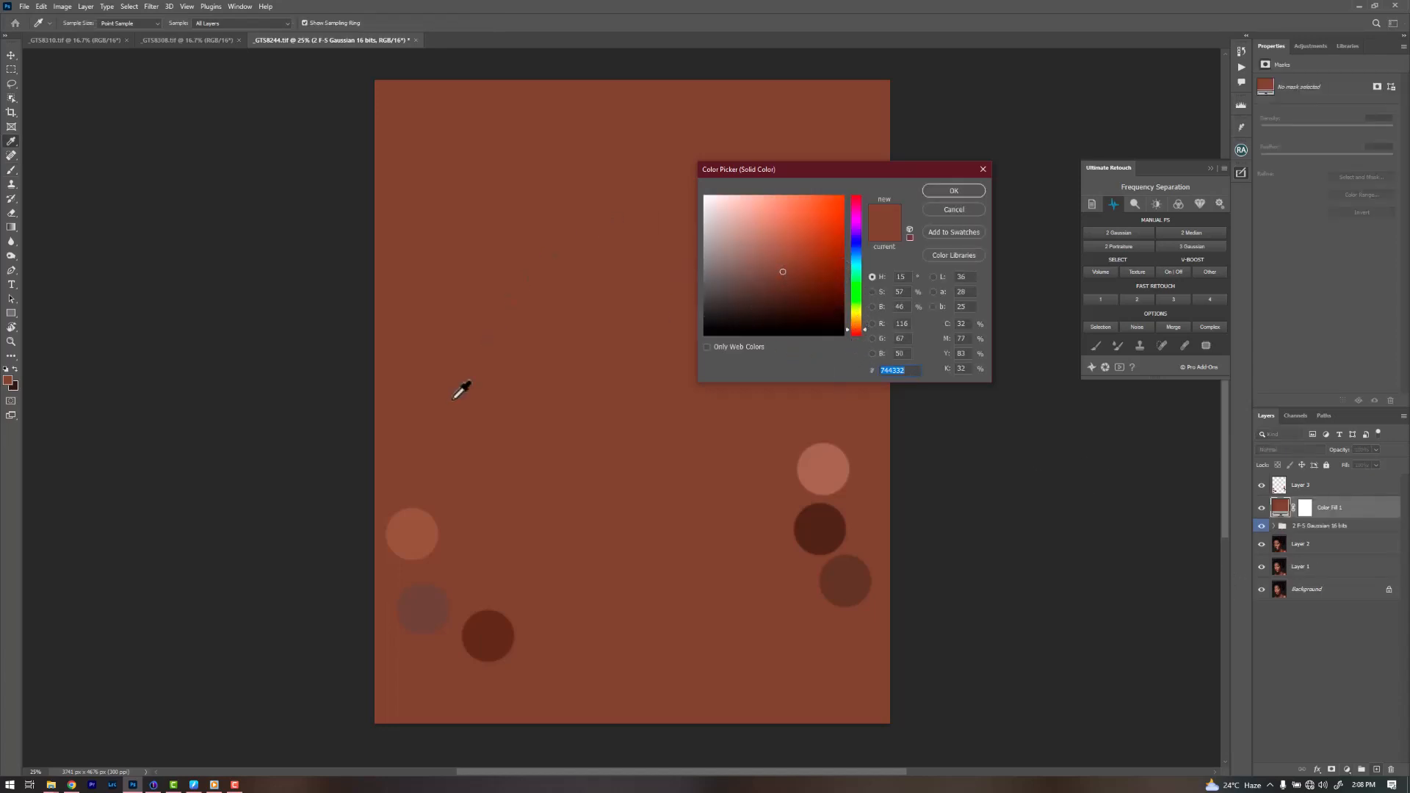
pyautogui.press('Return')
pyautogui.hotkey('ctrl', 'z')
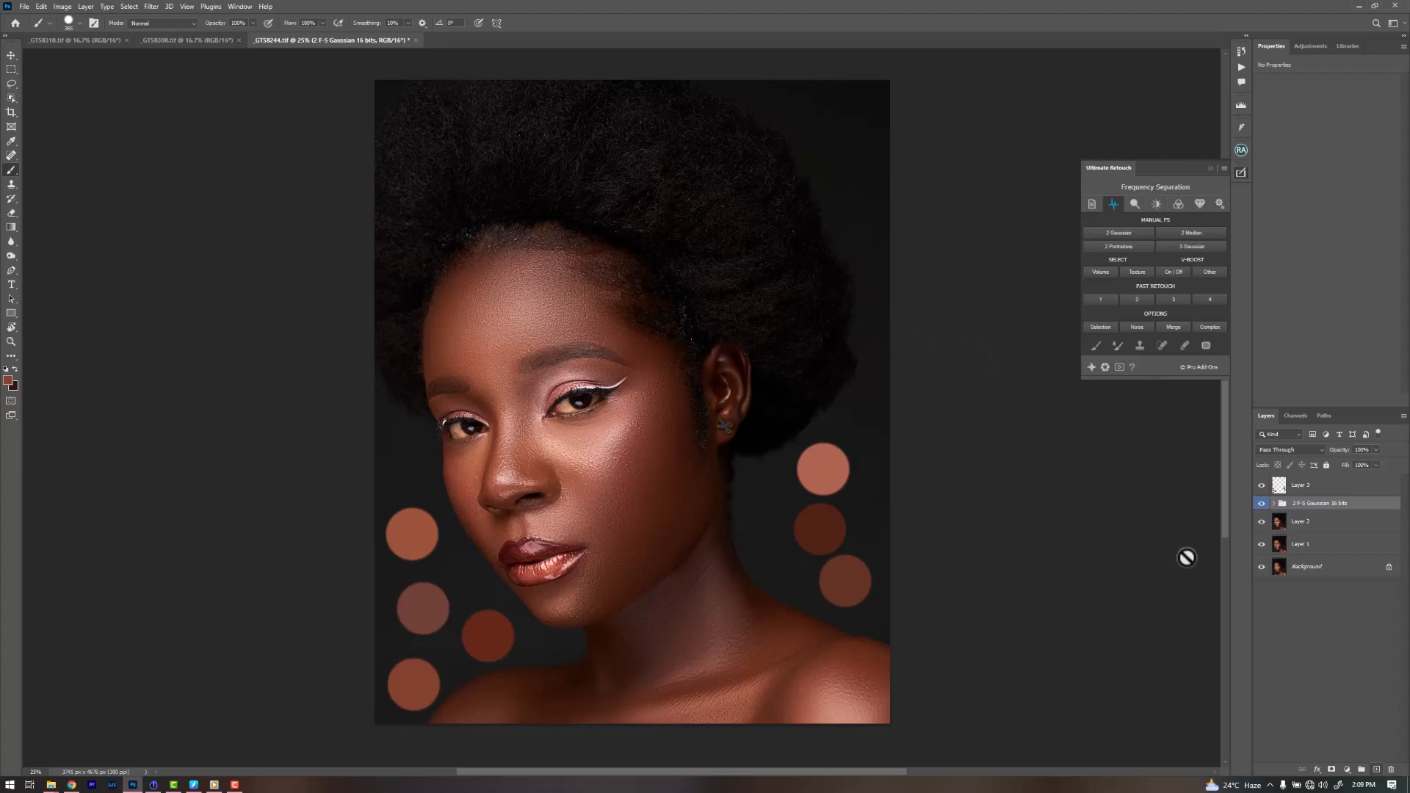
# Step: Add a Solid Color fill layer with colour 744332 above the 2 F-S Gaussian 16 bits group and hide it
pyautogui.click(1347, 771)
pyautogui.click(1333, 577)
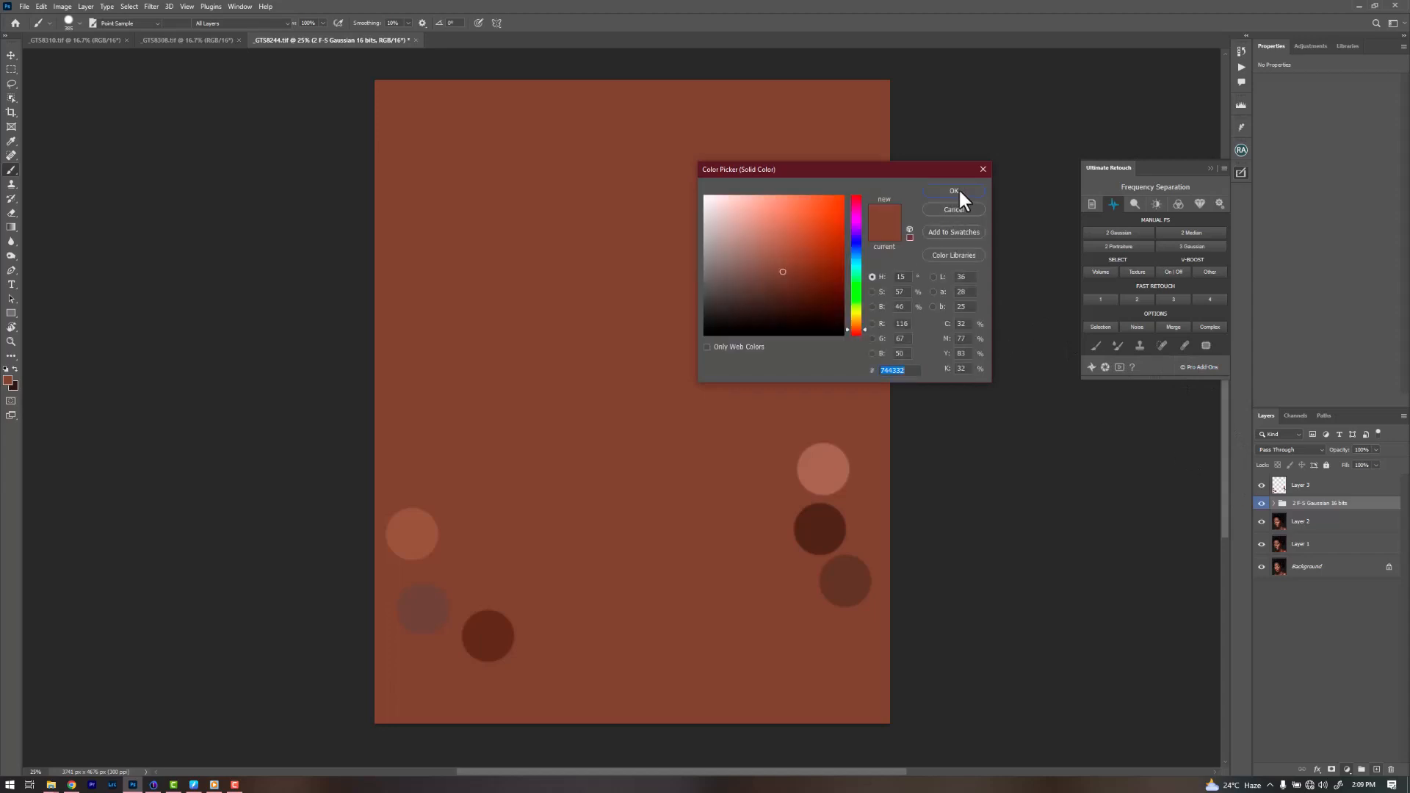
pyautogui.press('Return')
pyautogui.click(1260, 507)
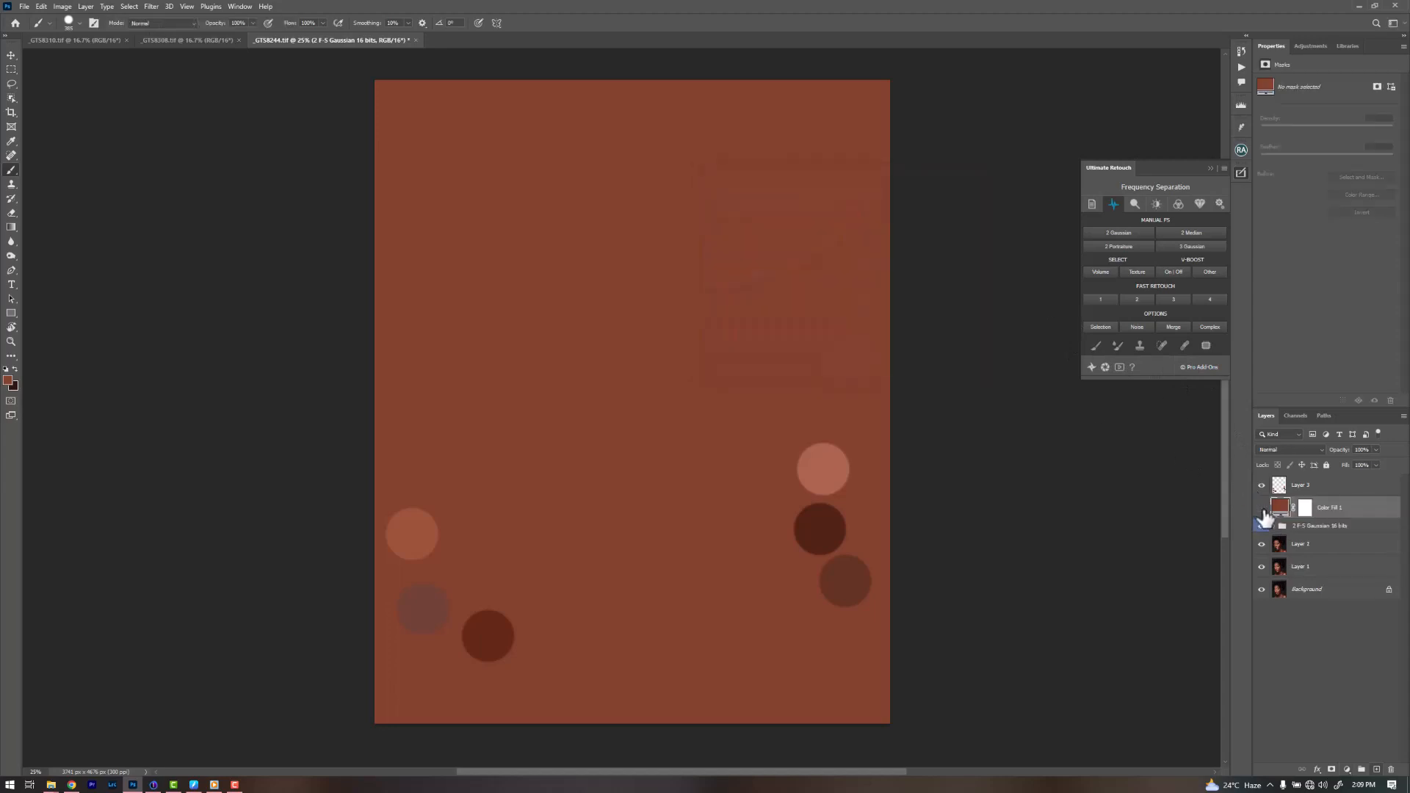
# Step: Sample the painted swatches in the fill layer's Color Picker to compare their hue, saturation and brightness, ending on the swatch above the shoulder
pyautogui.doubleClick(1281, 507)
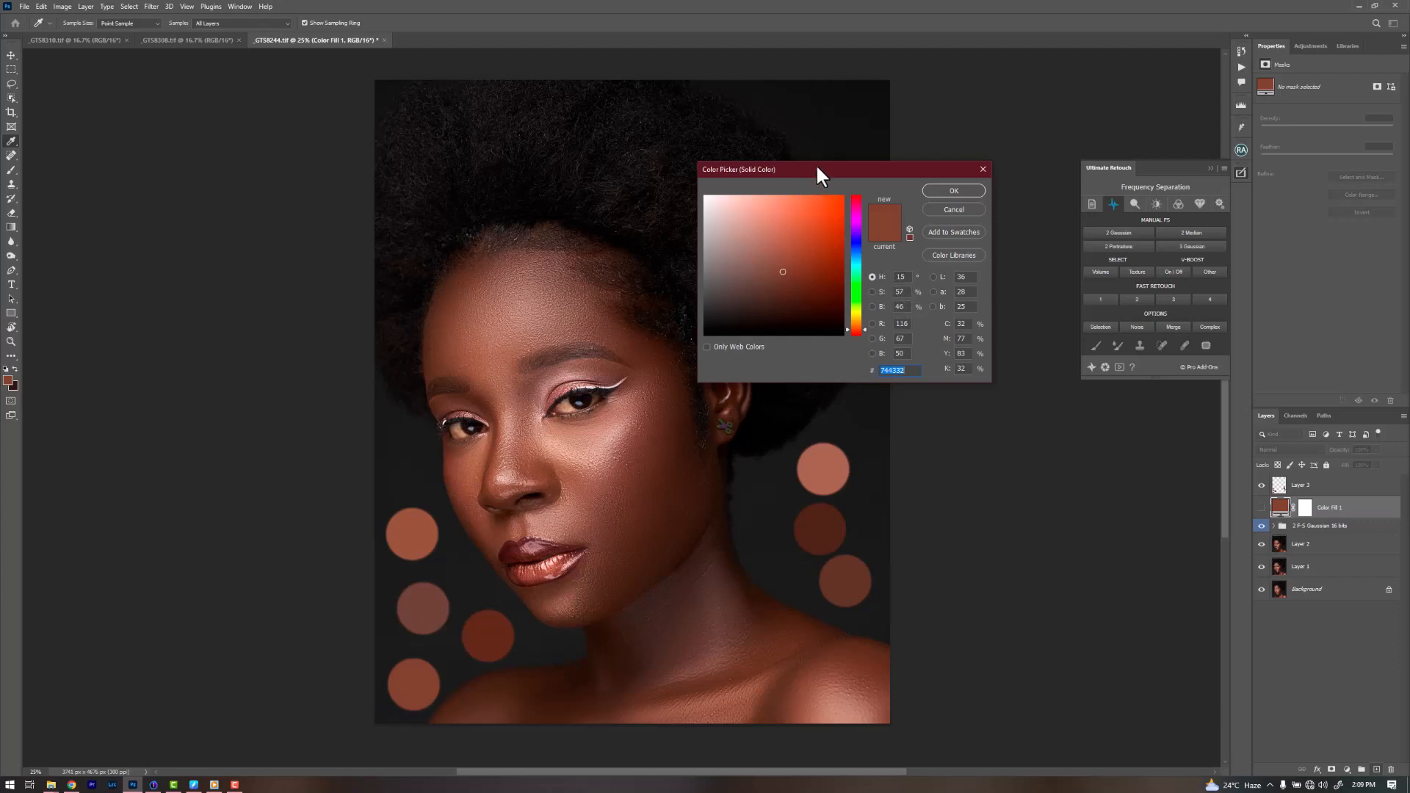
pyautogui.moveTo(818, 166); pyautogui.dragTo(843, 115)
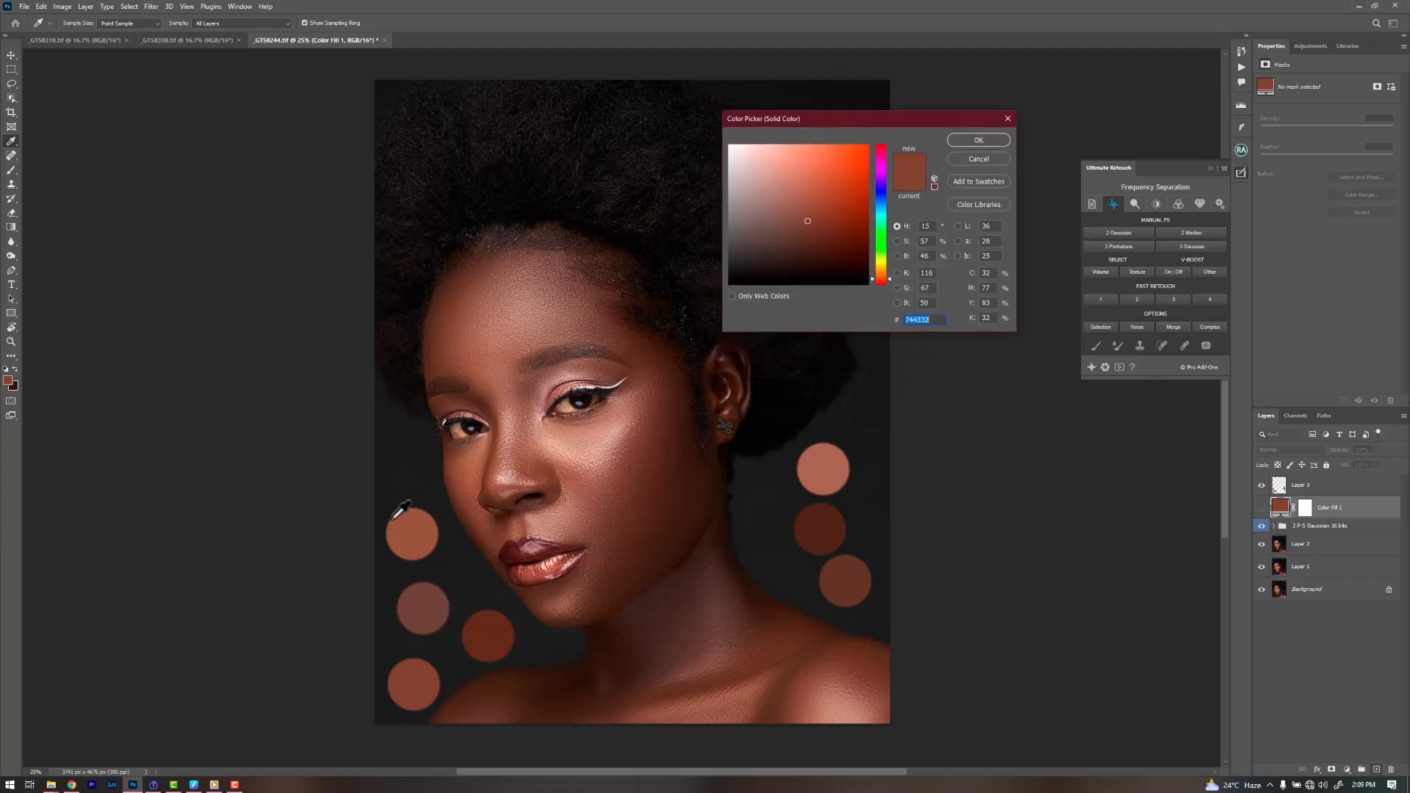
pyautogui.click(414, 527)
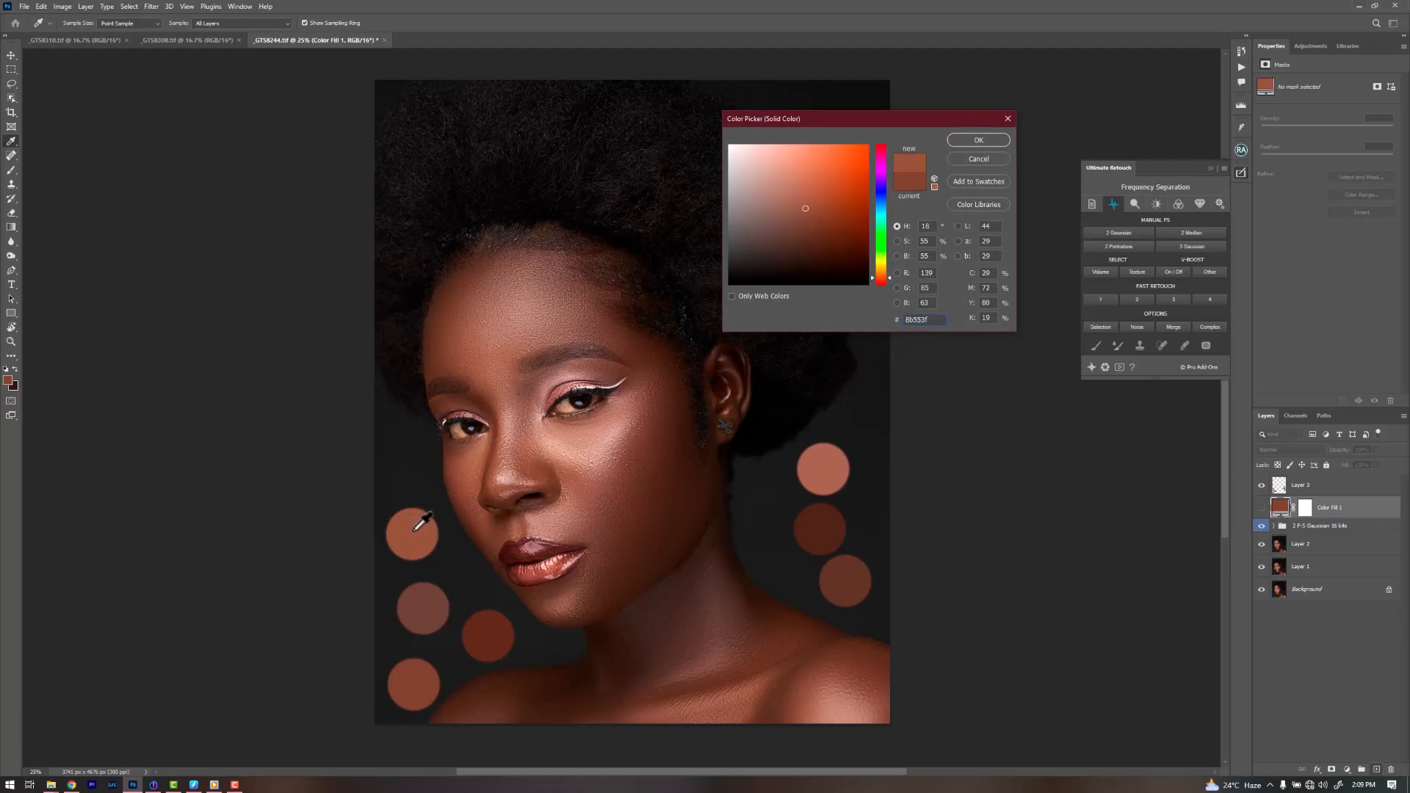
pyautogui.click(431, 595)
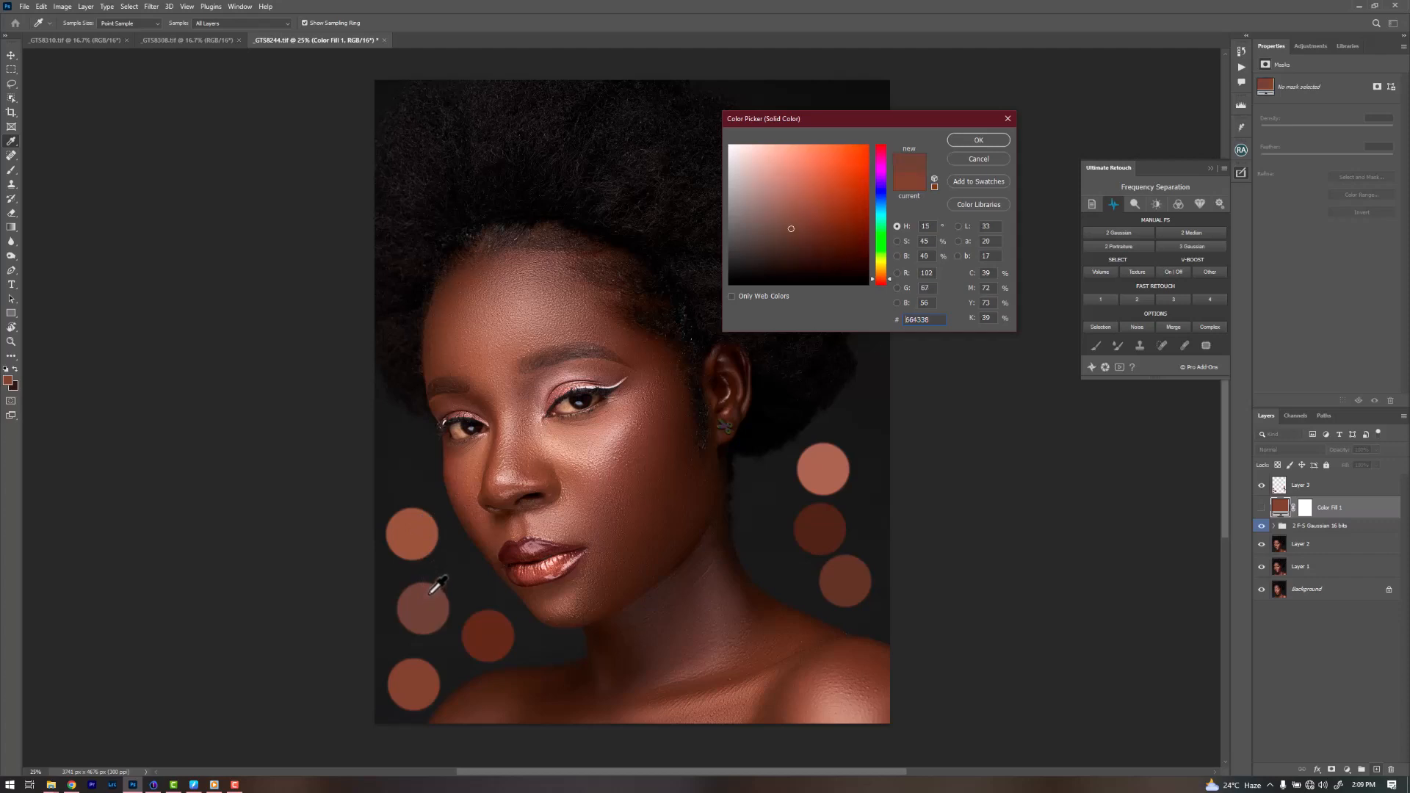
pyautogui.click(824, 469)
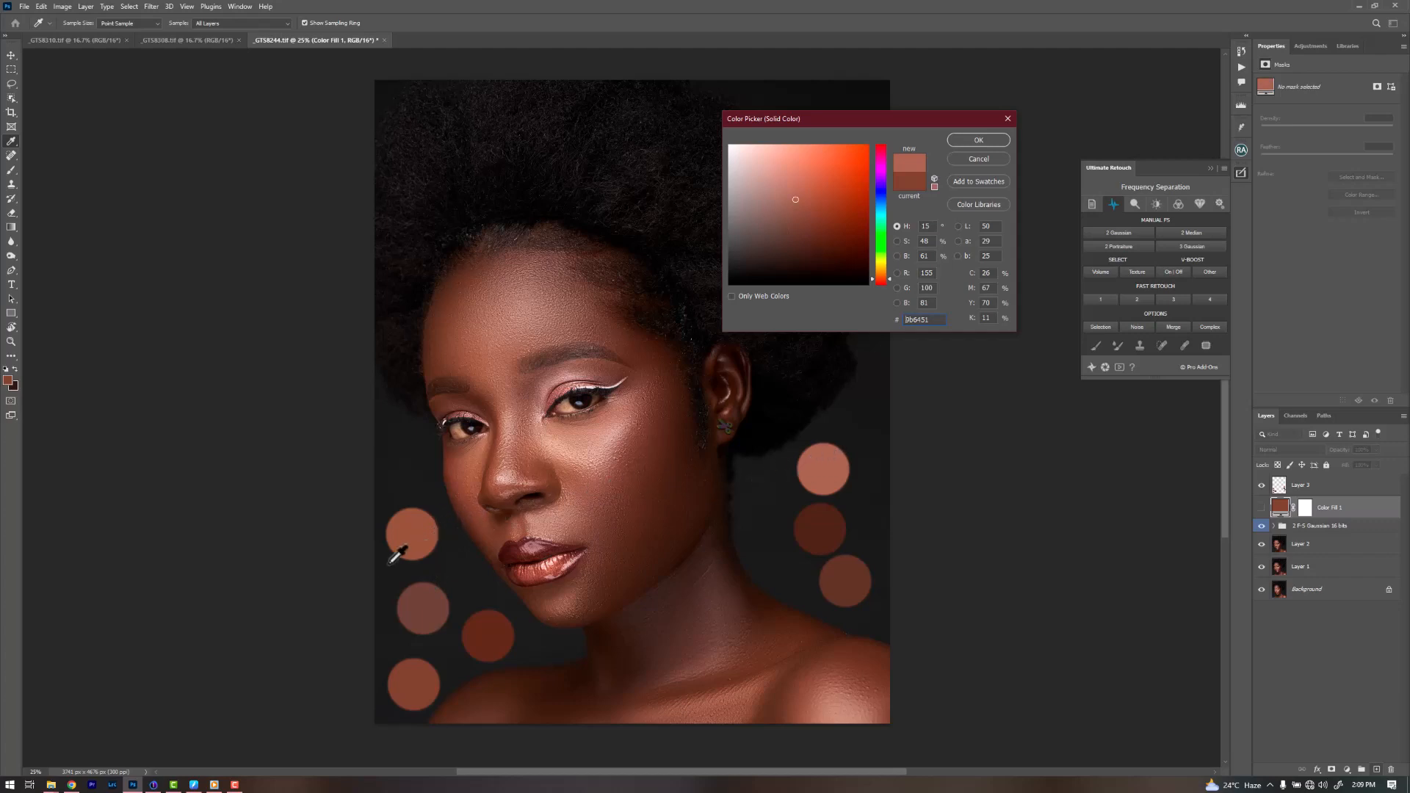
pyautogui.click(420, 601)
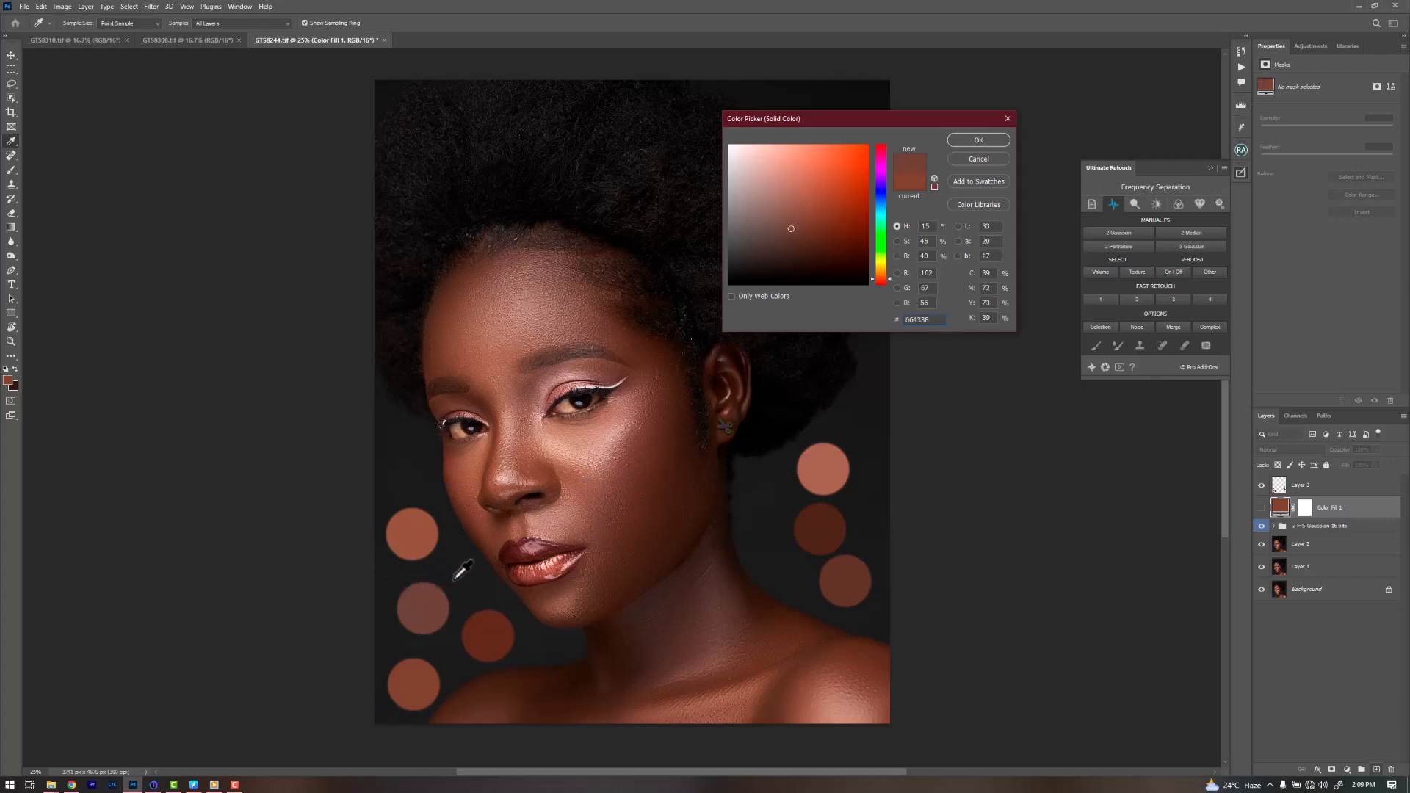
pyautogui.click(830, 476)
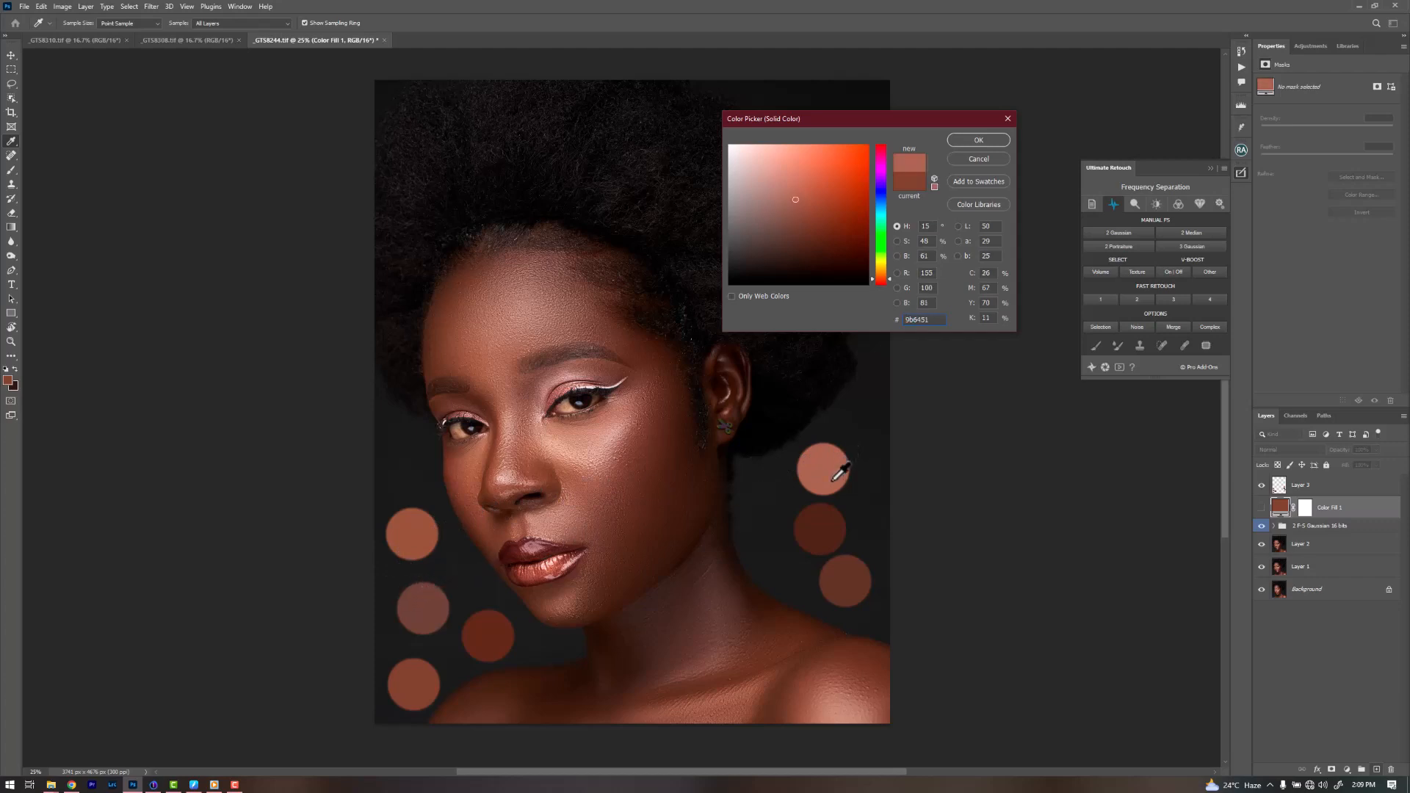
pyautogui.click(853, 576)
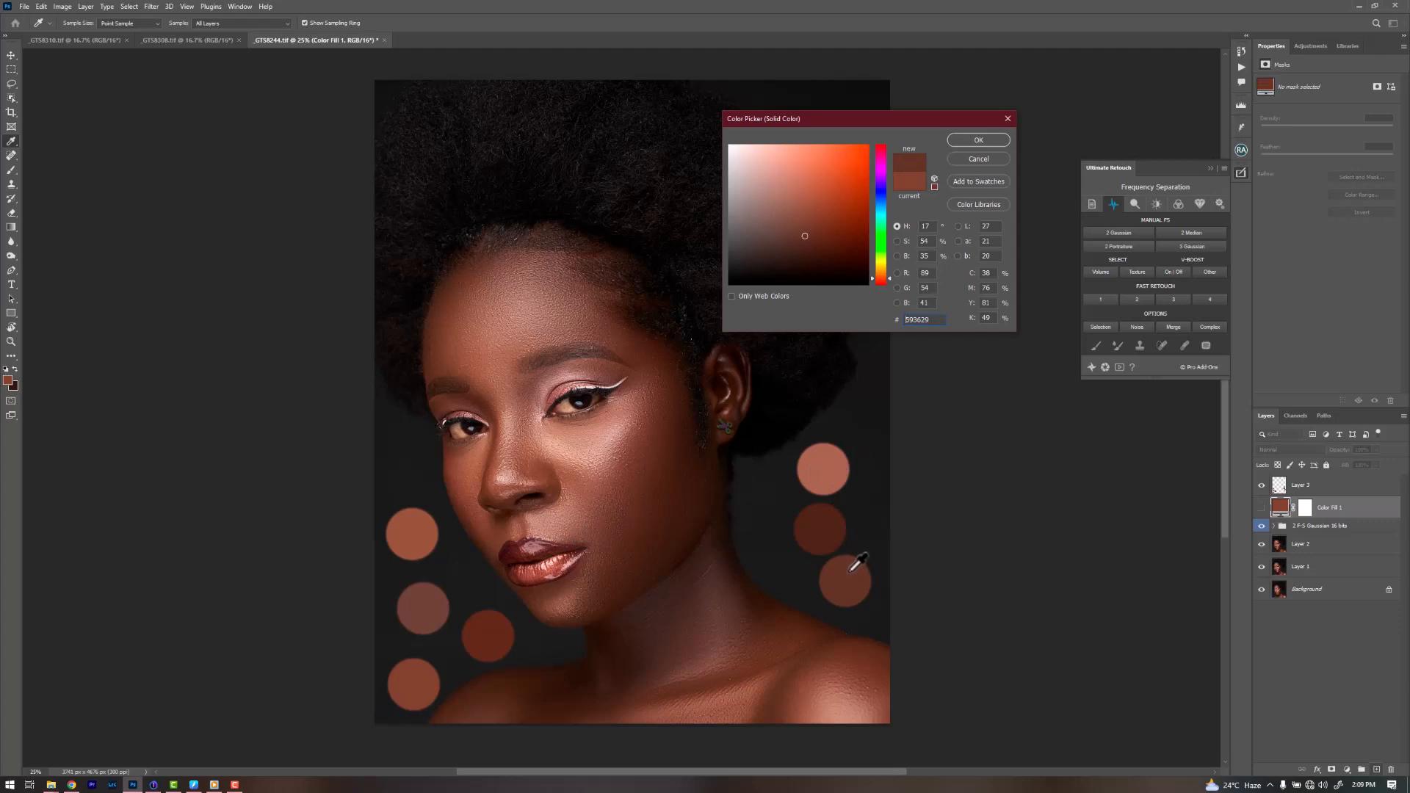
pyautogui.click(829, 527)
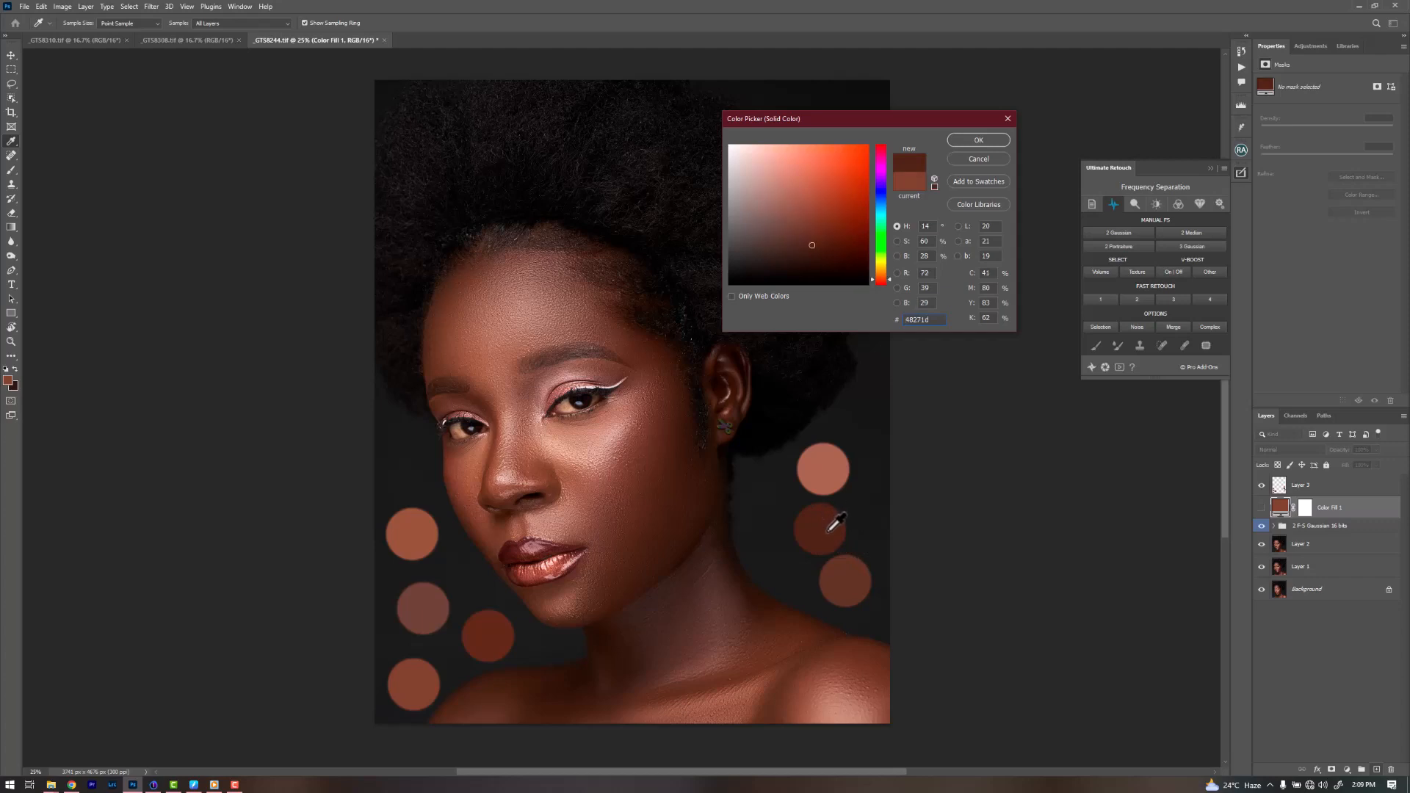
pyautogui.click(497, 626)
pyautogui.click(420, 671)
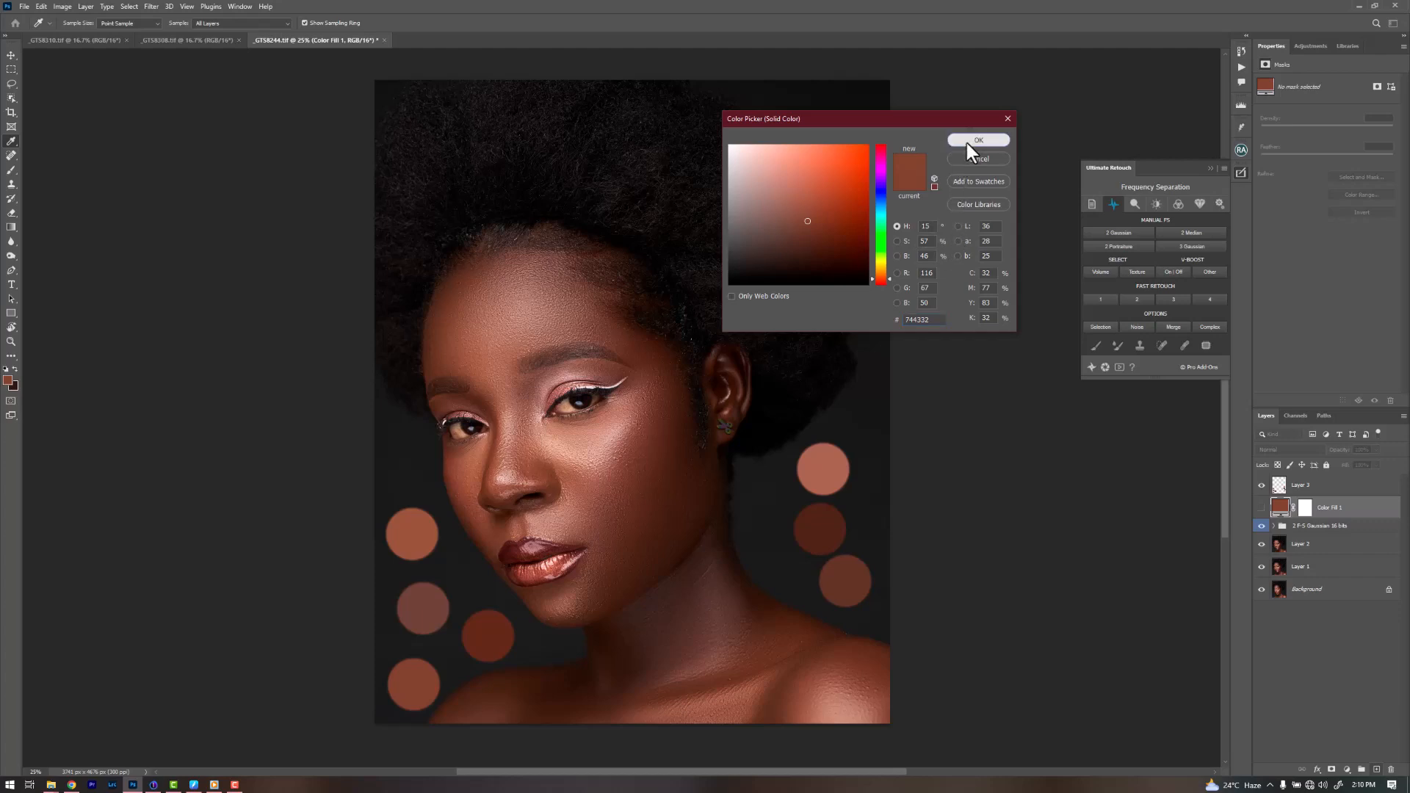
pyautogui.click(991, 143)
# Step: Show the solid colour fill layer and hide the swatch layer, Layer 3
pyautogui.press('b')
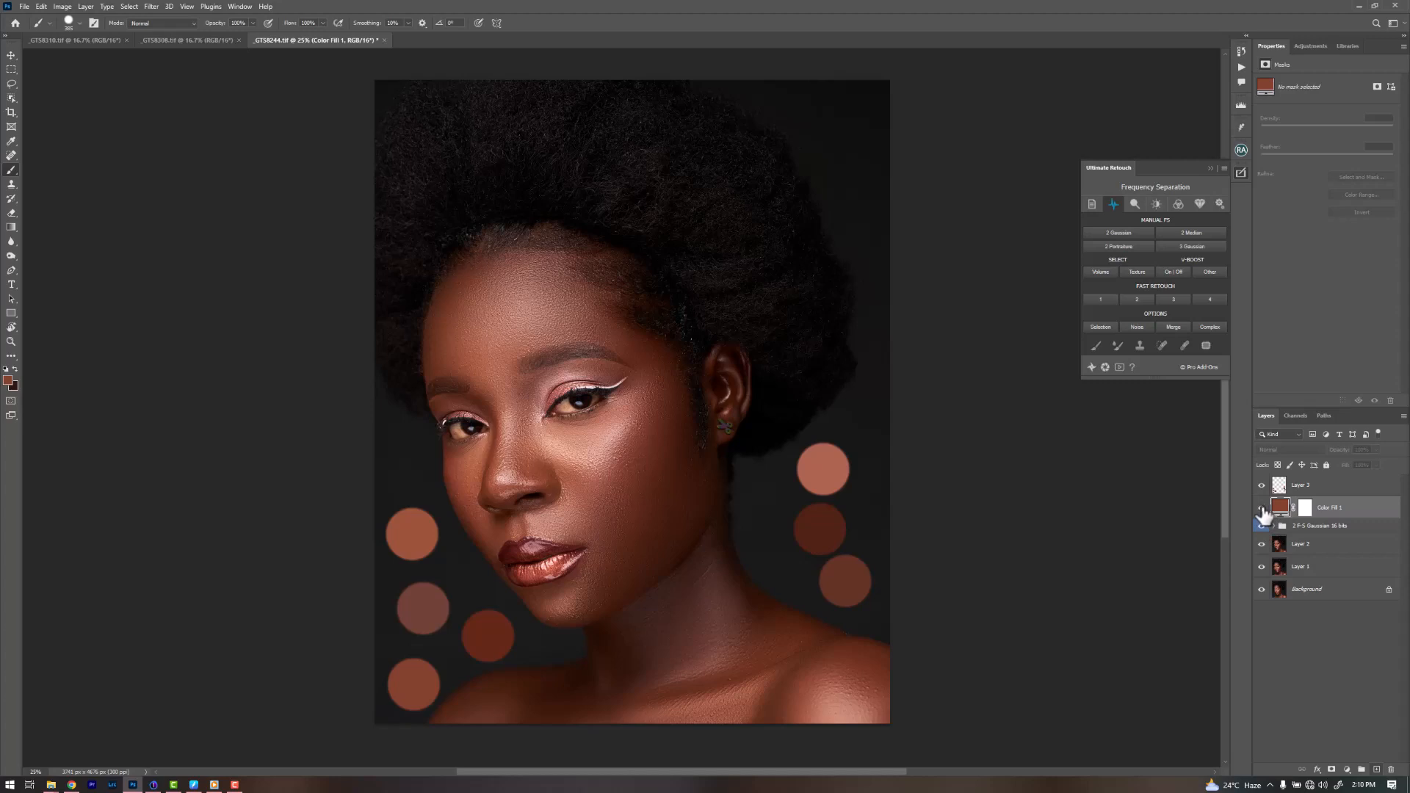
pyautogui.click(1262, 508)
pyautogui.click(1262, 485)
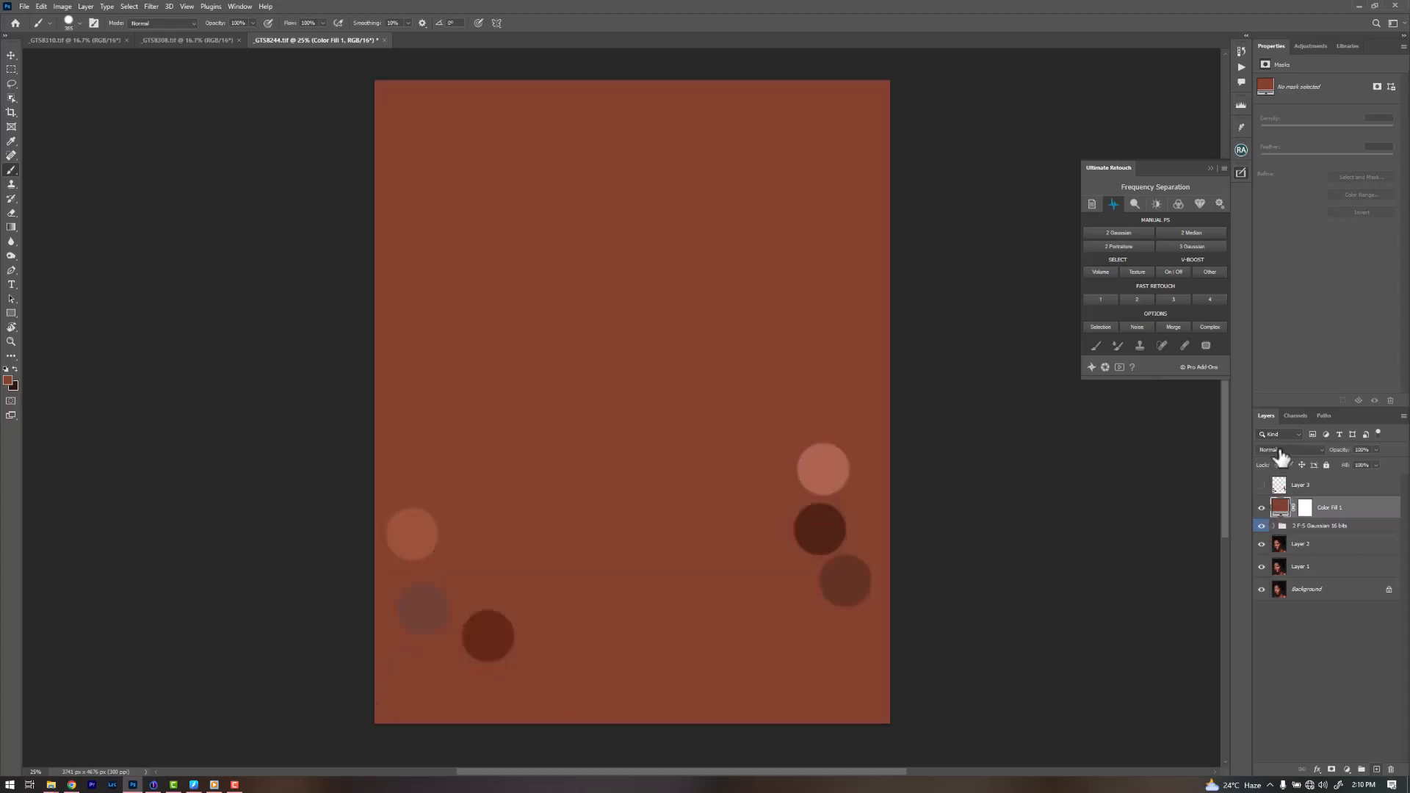
# Step: Set the Color Fill 1 layer's blend mode to Color and hide the layer
pyautogui.click(1290, 449)
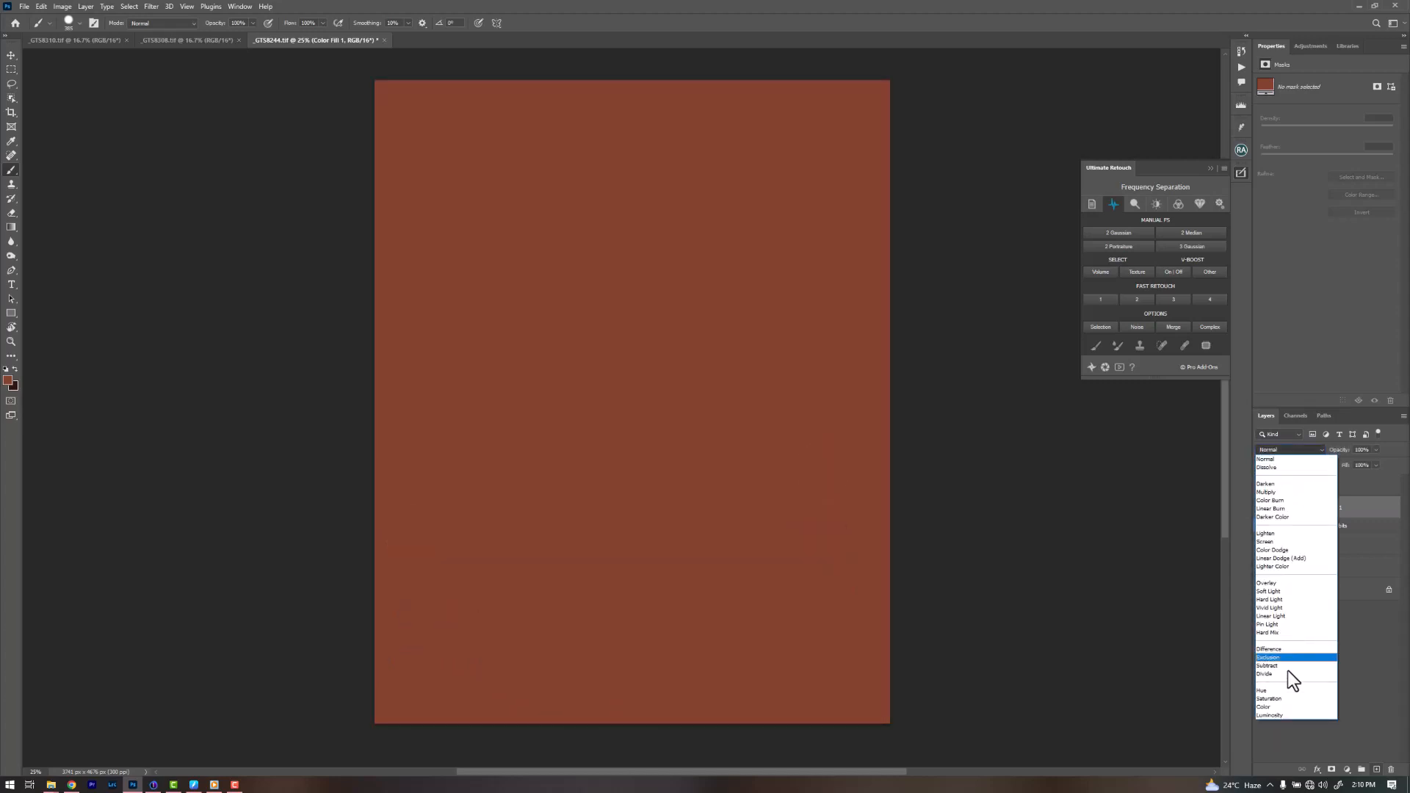
pyautogui.click(1268, 708)
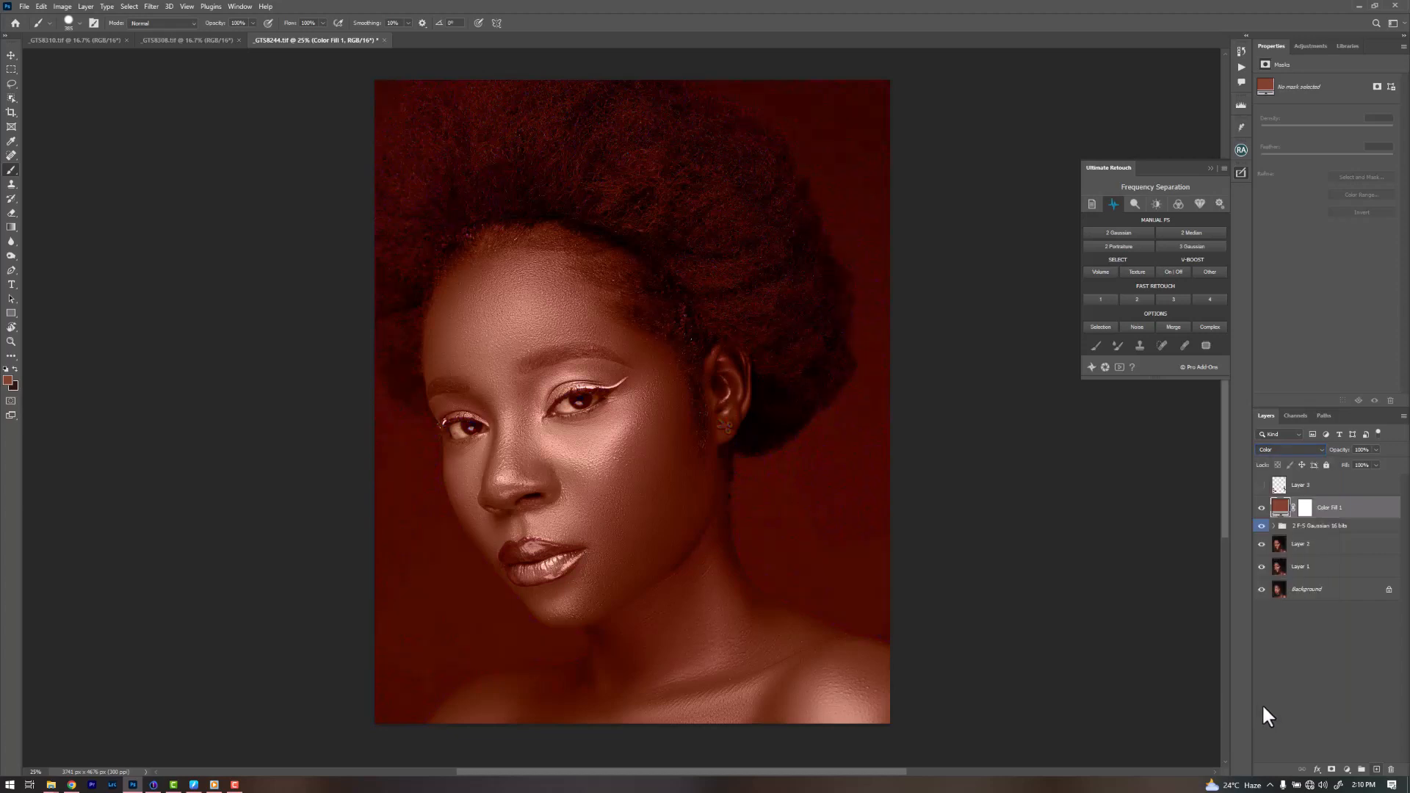
pyautogui.click(1262, 507)
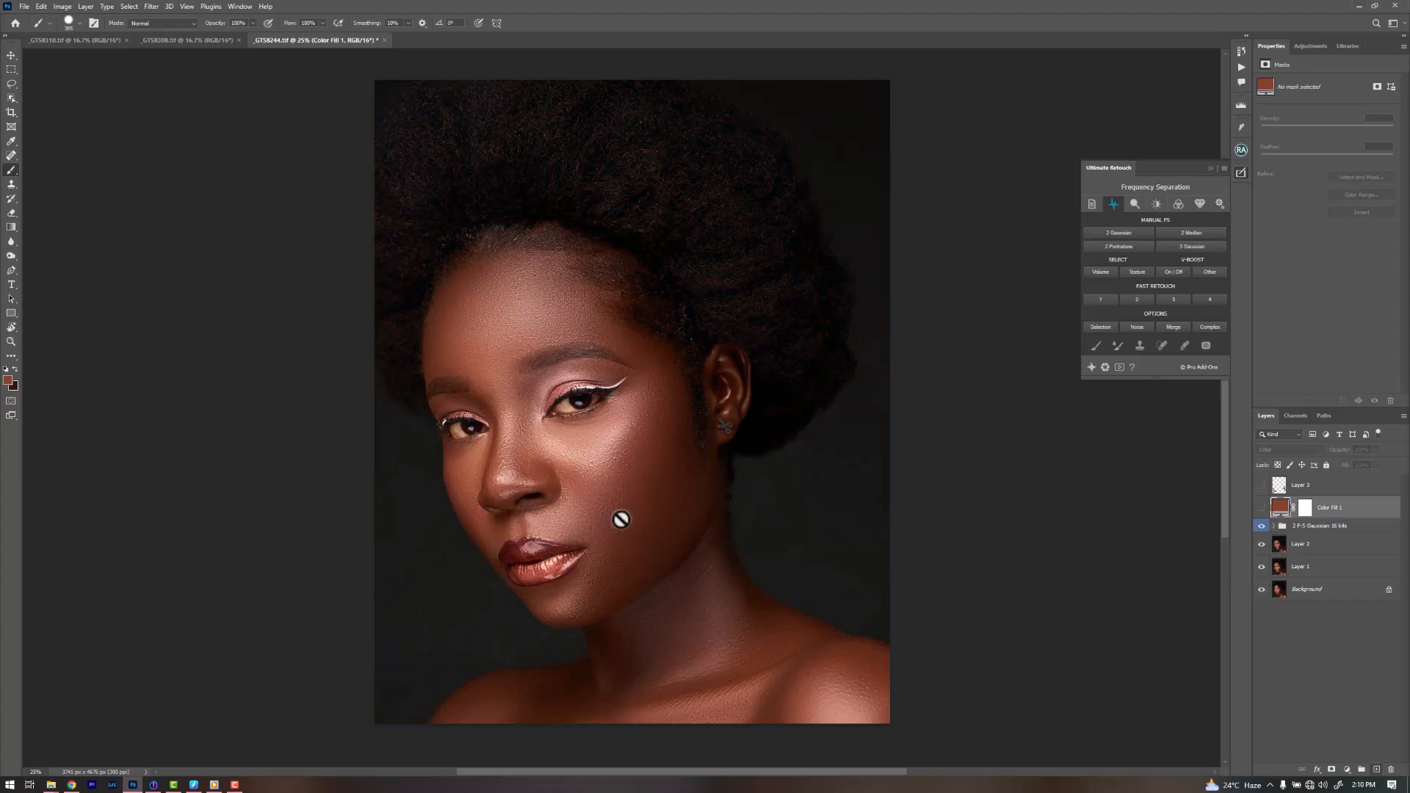
# Step: Start a Color Range selection of the skin on Layer 1 and subtract the dark hair tones from it
pyautogui.click(1283, 573)
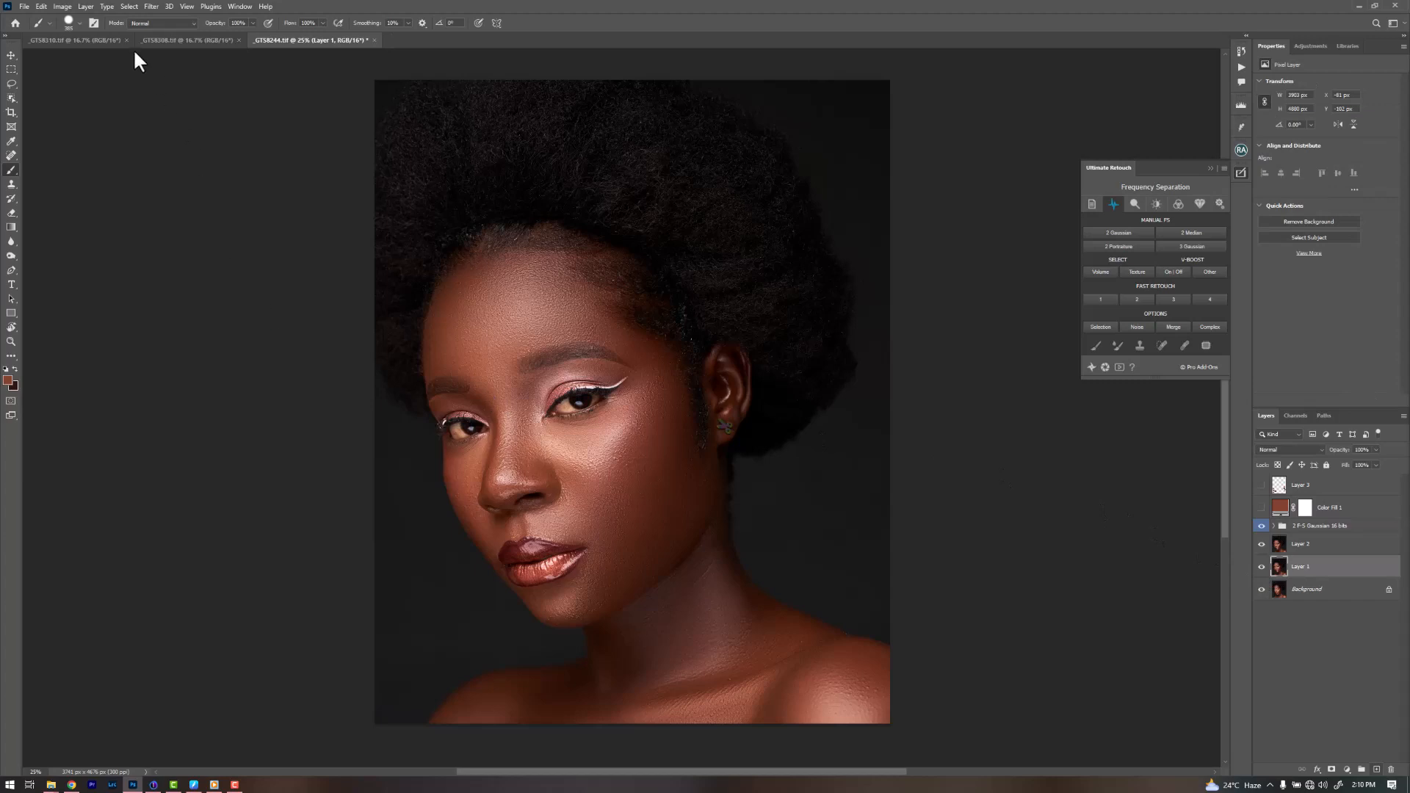
pyautogui.click(128, 6)
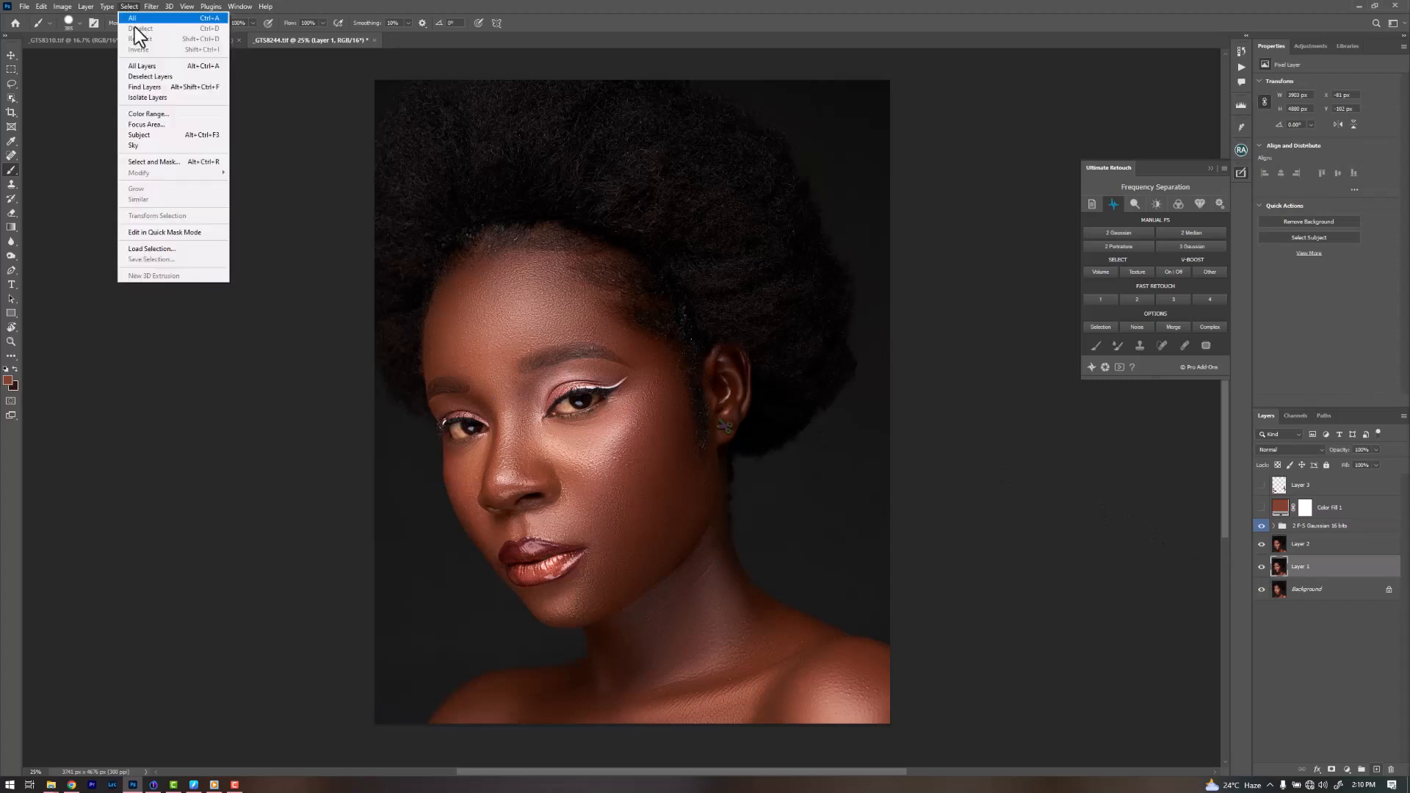
pyautogui.click(157, 116)
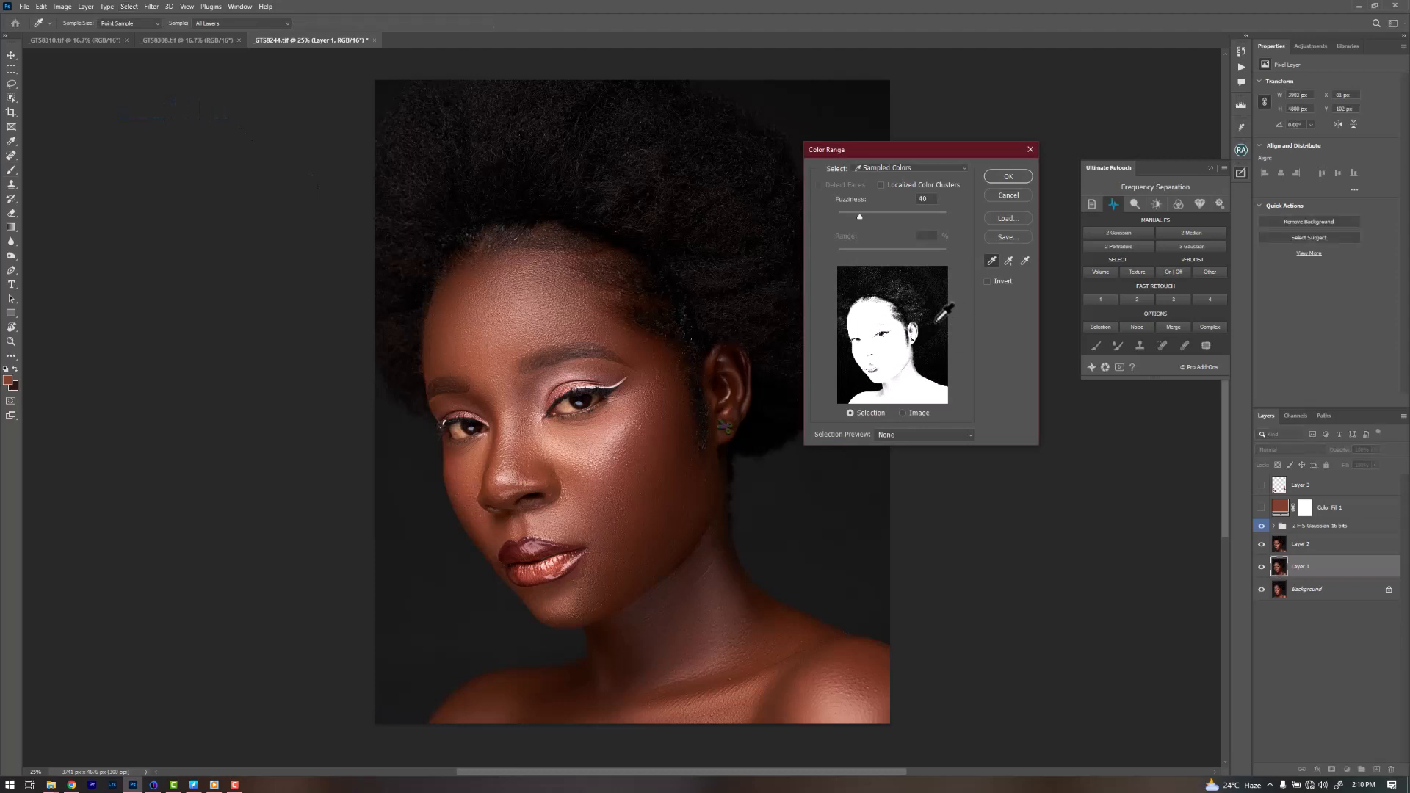
pyautogui.click(1025, 261)
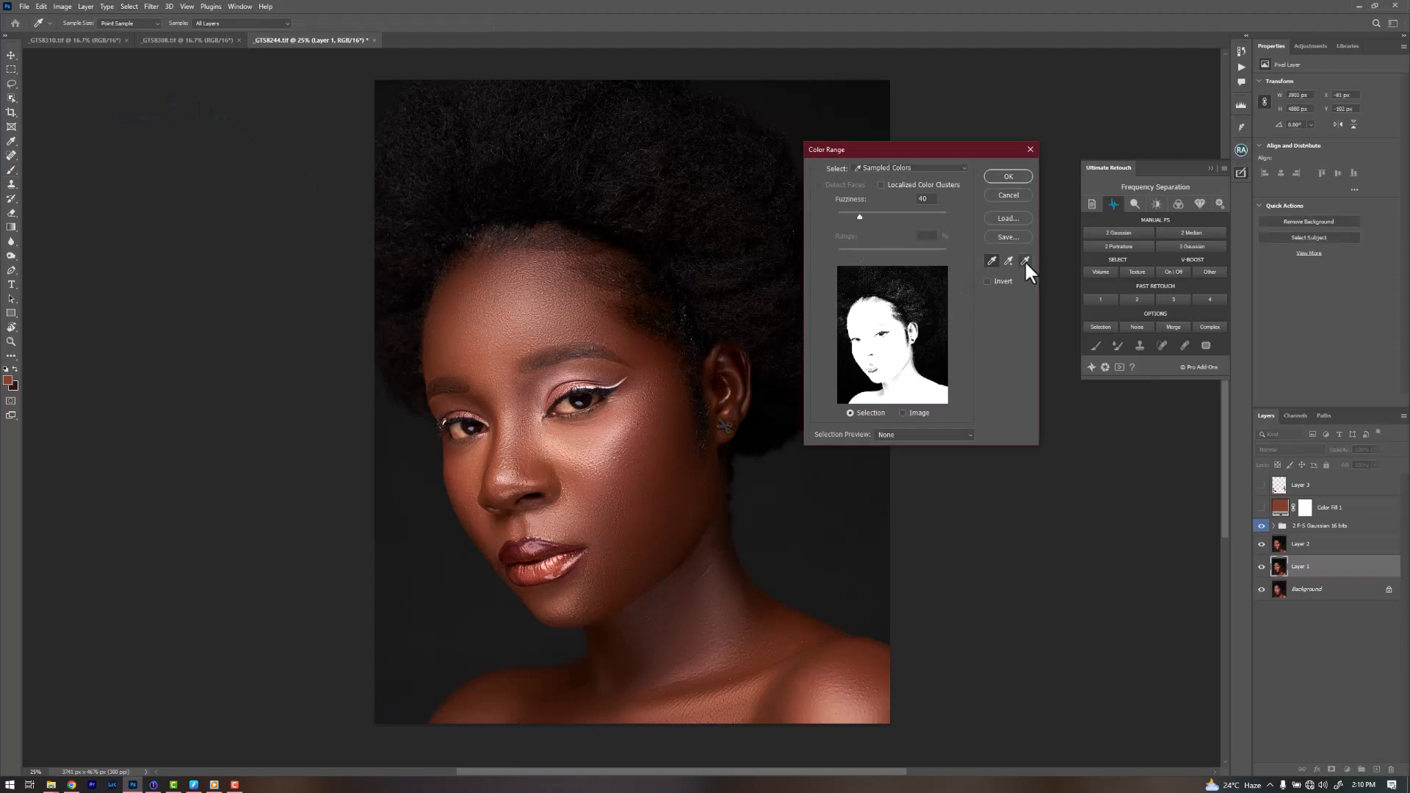
pyautogui.click(911, 291)
pyautogui.click(912, 291)
pyautogui.click(905, 289)
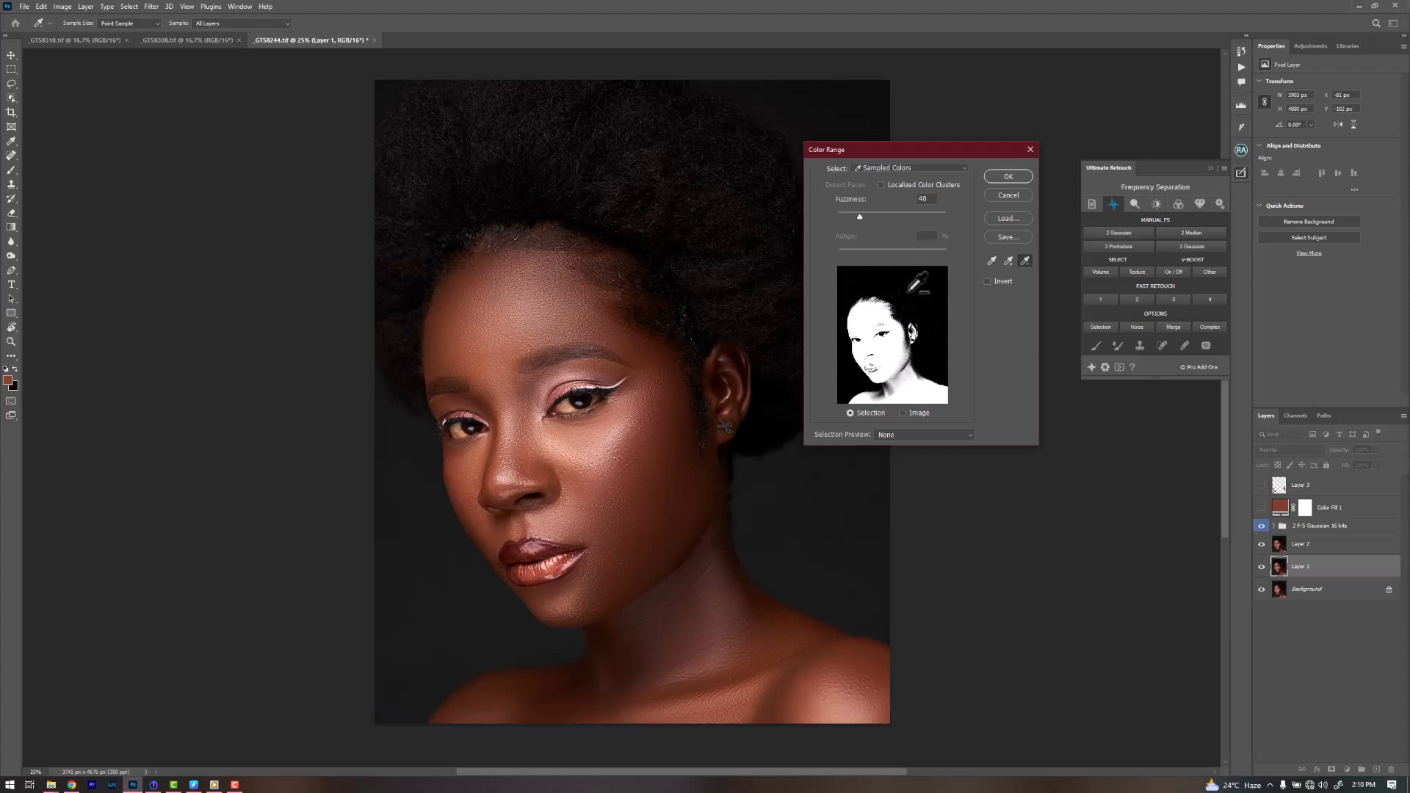
# Step: Refine the Color Range by adding shoulder skin tones and subtracting the hair, and mask Layer 1 with the selection
pyautogui.click(1008, 261)
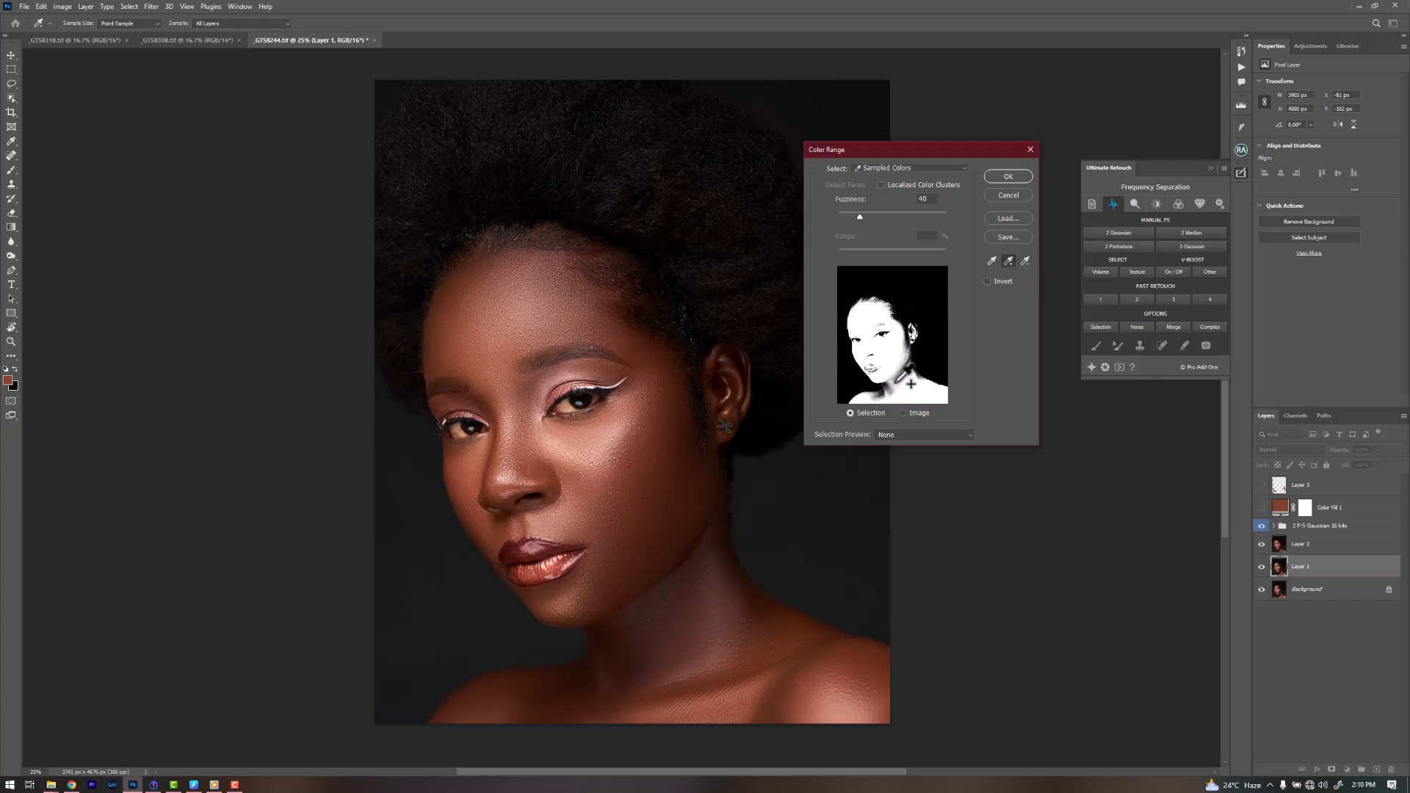
pyautogui.click(900, 384)
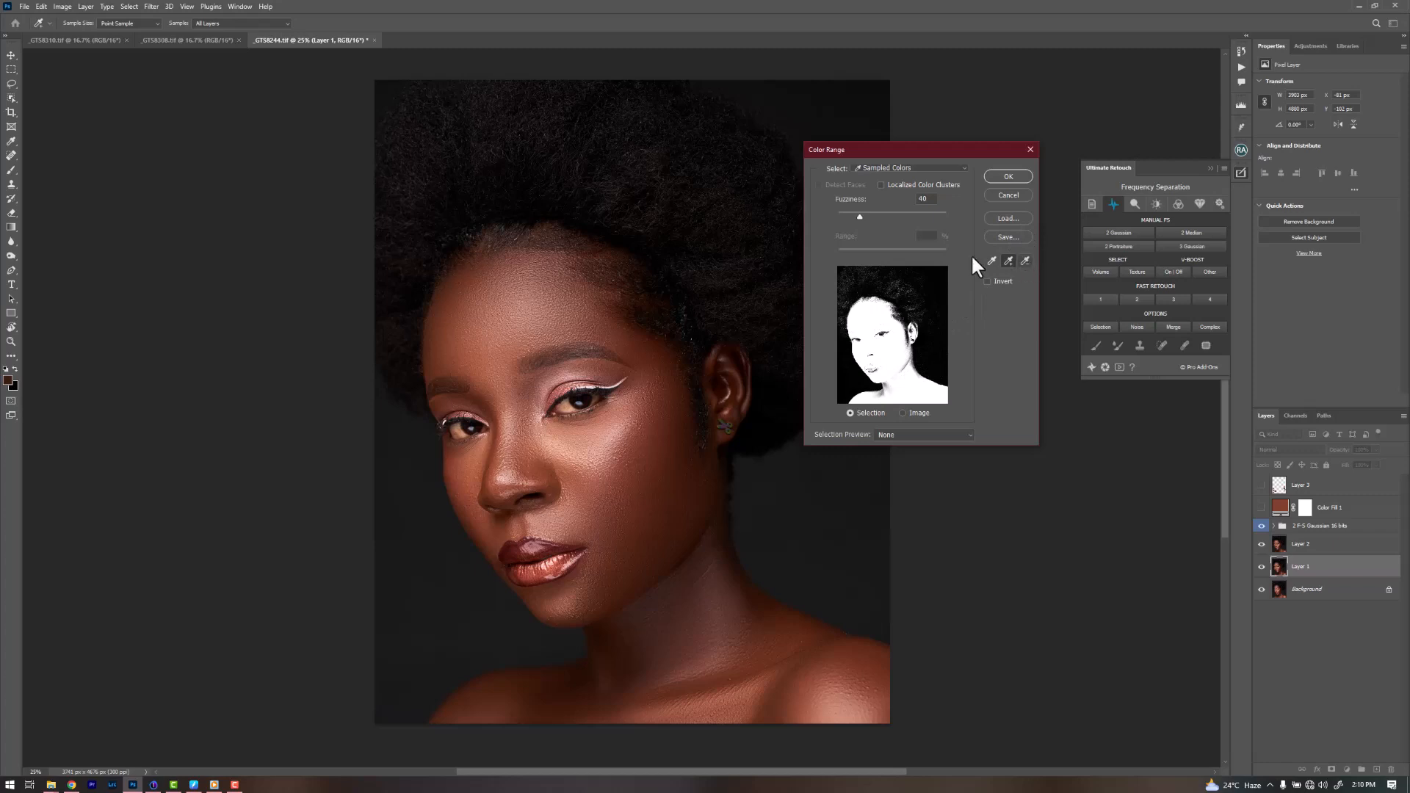
pyautogui.click(896, 282)
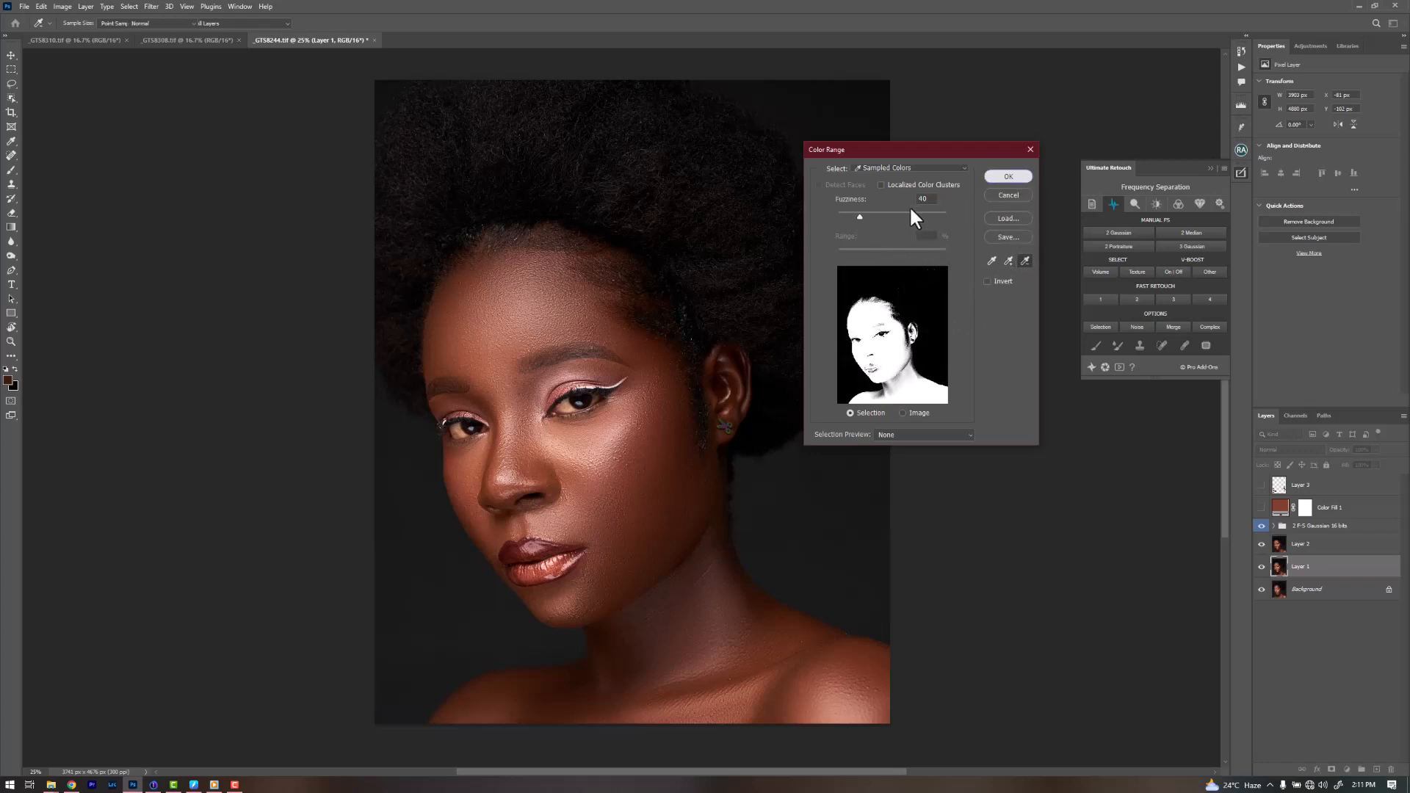
pyautogui.press('Return')
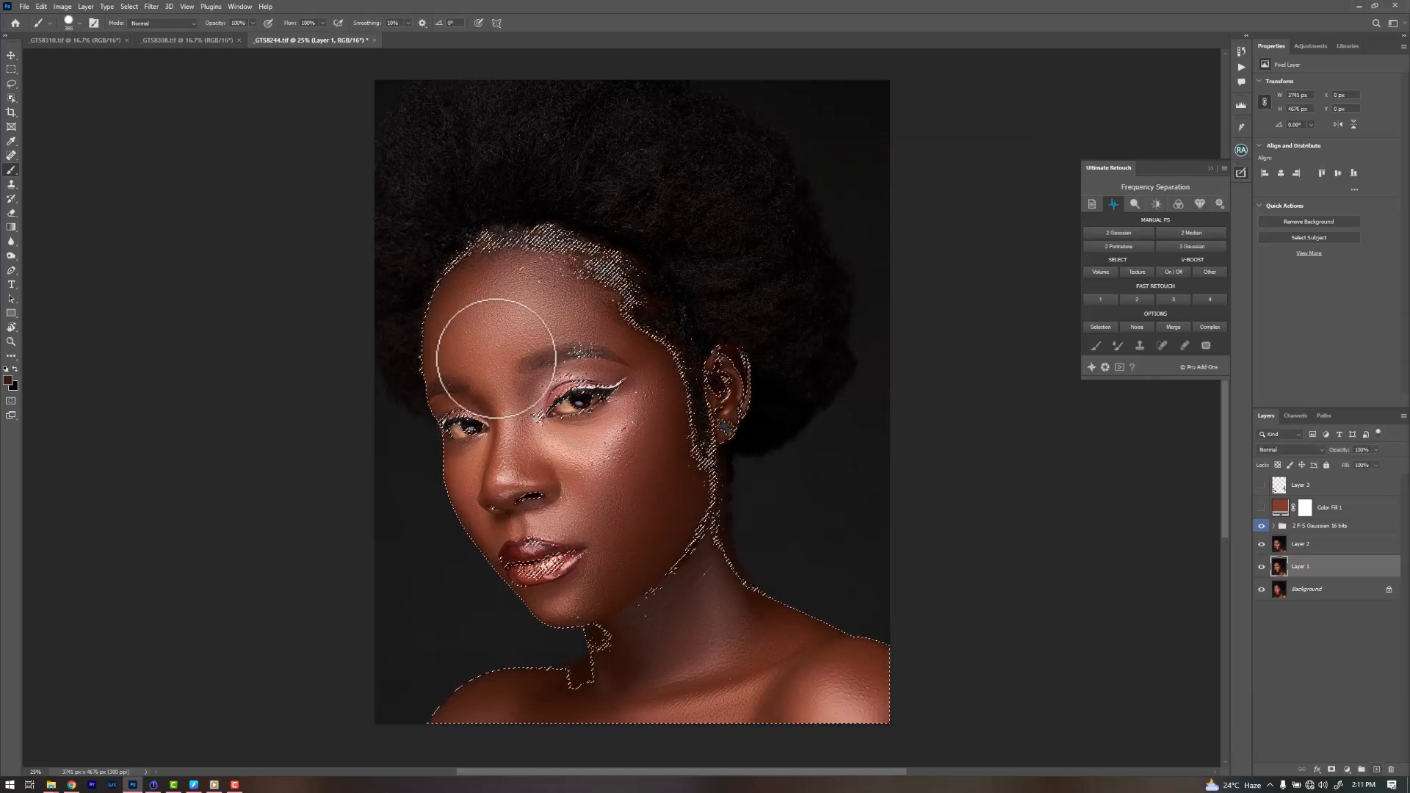
pyautogui.click(1331, 769)
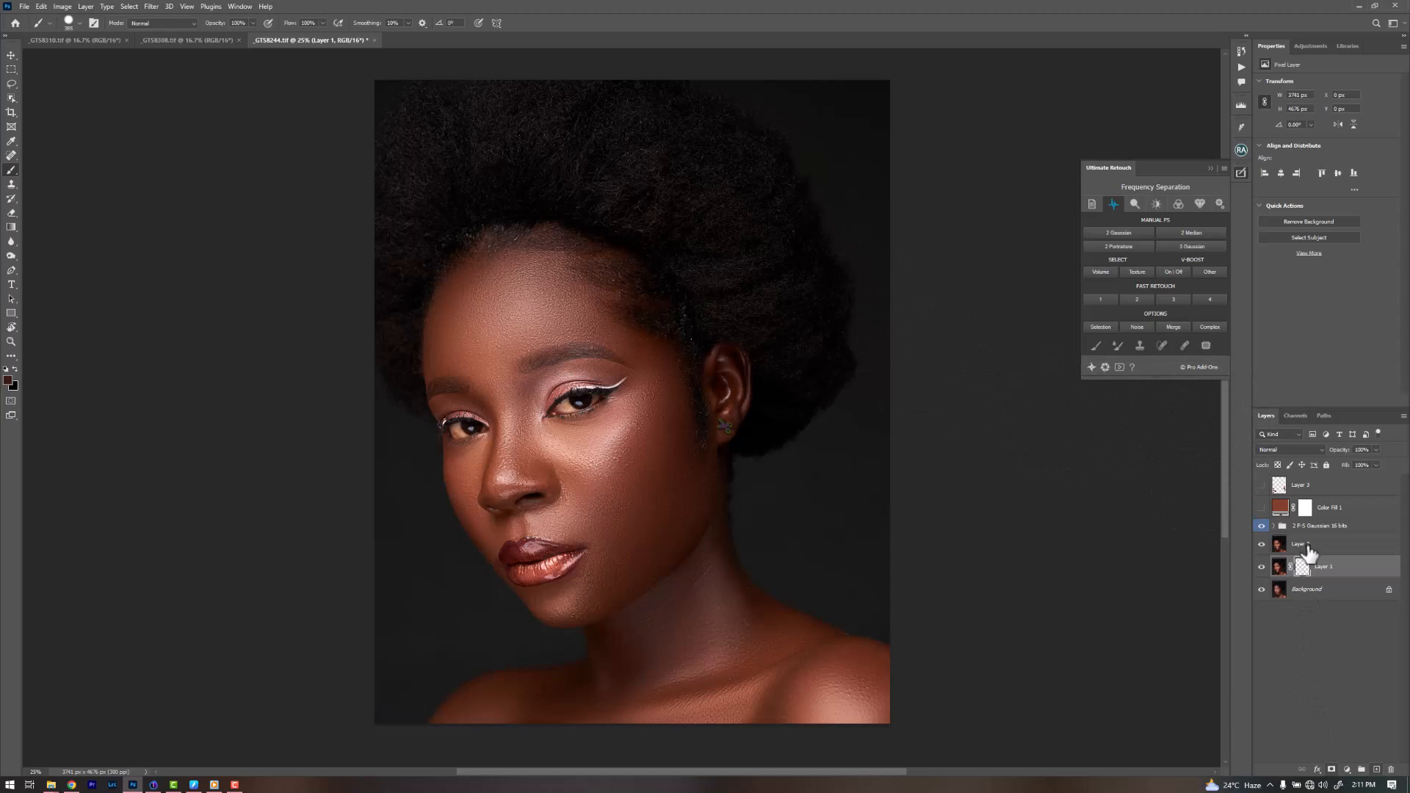
# Step: Select the subject on Layer 2 automatically and turn the selection into a layer mask
pyautogui.click(1291, 543)
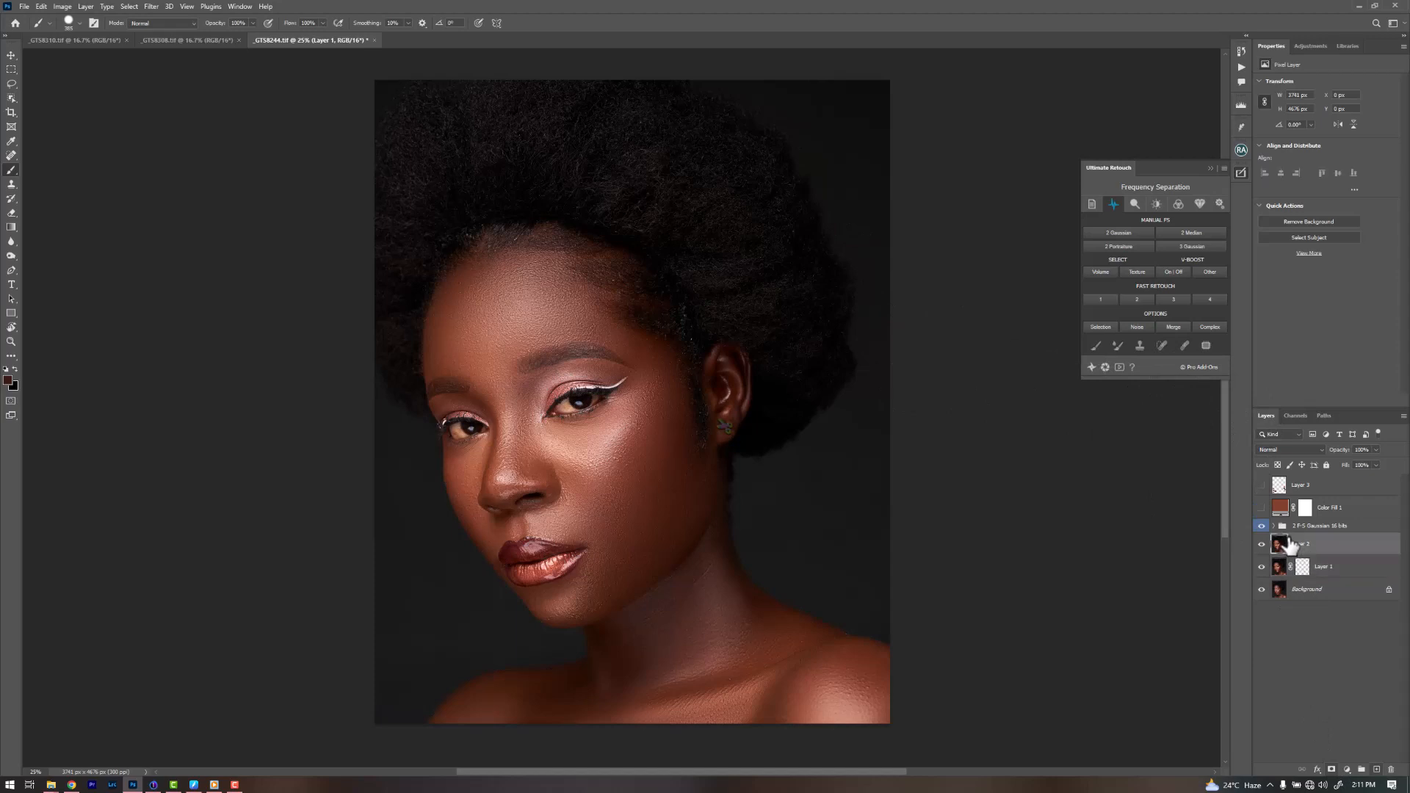
pyautogui.click(129, 7)
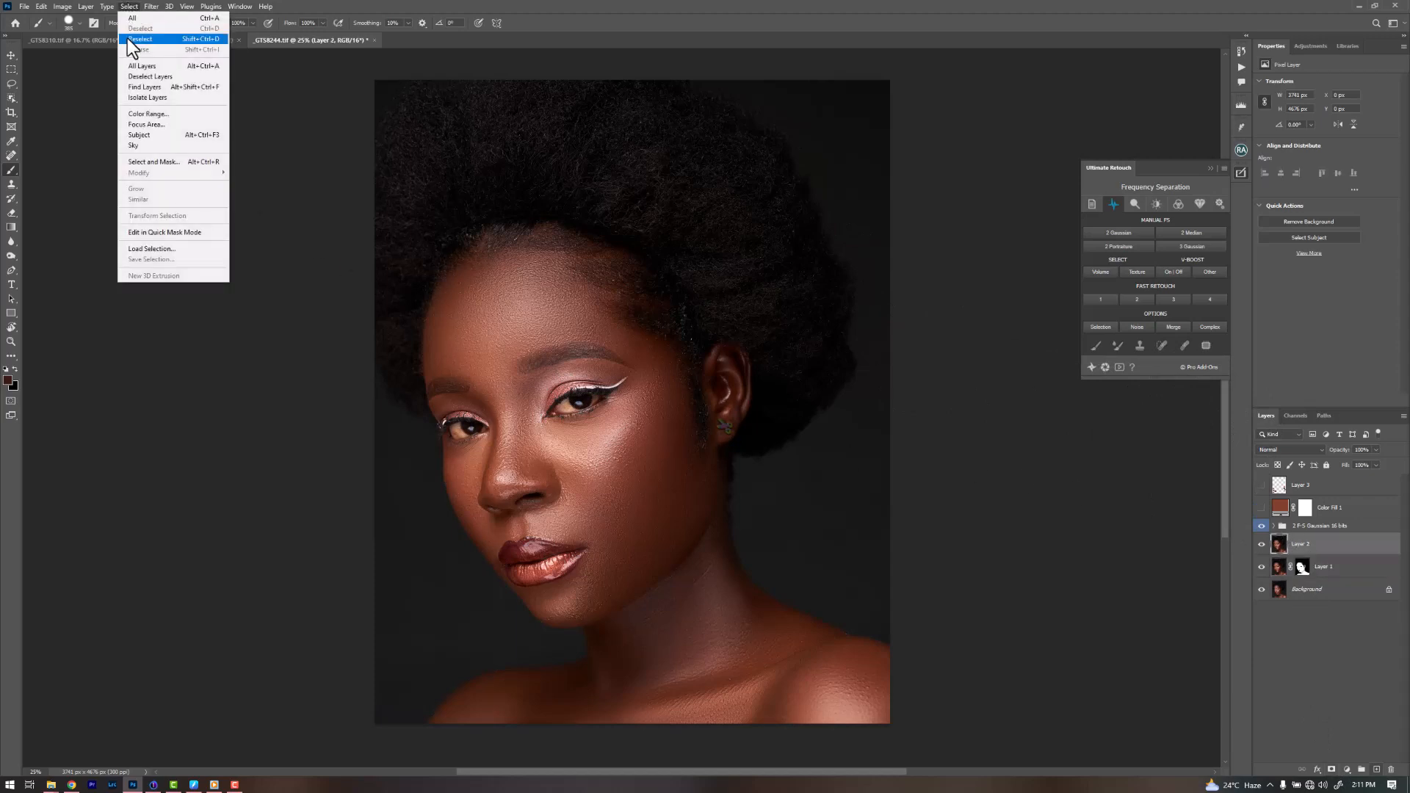
pyautogui.click(151, 135)
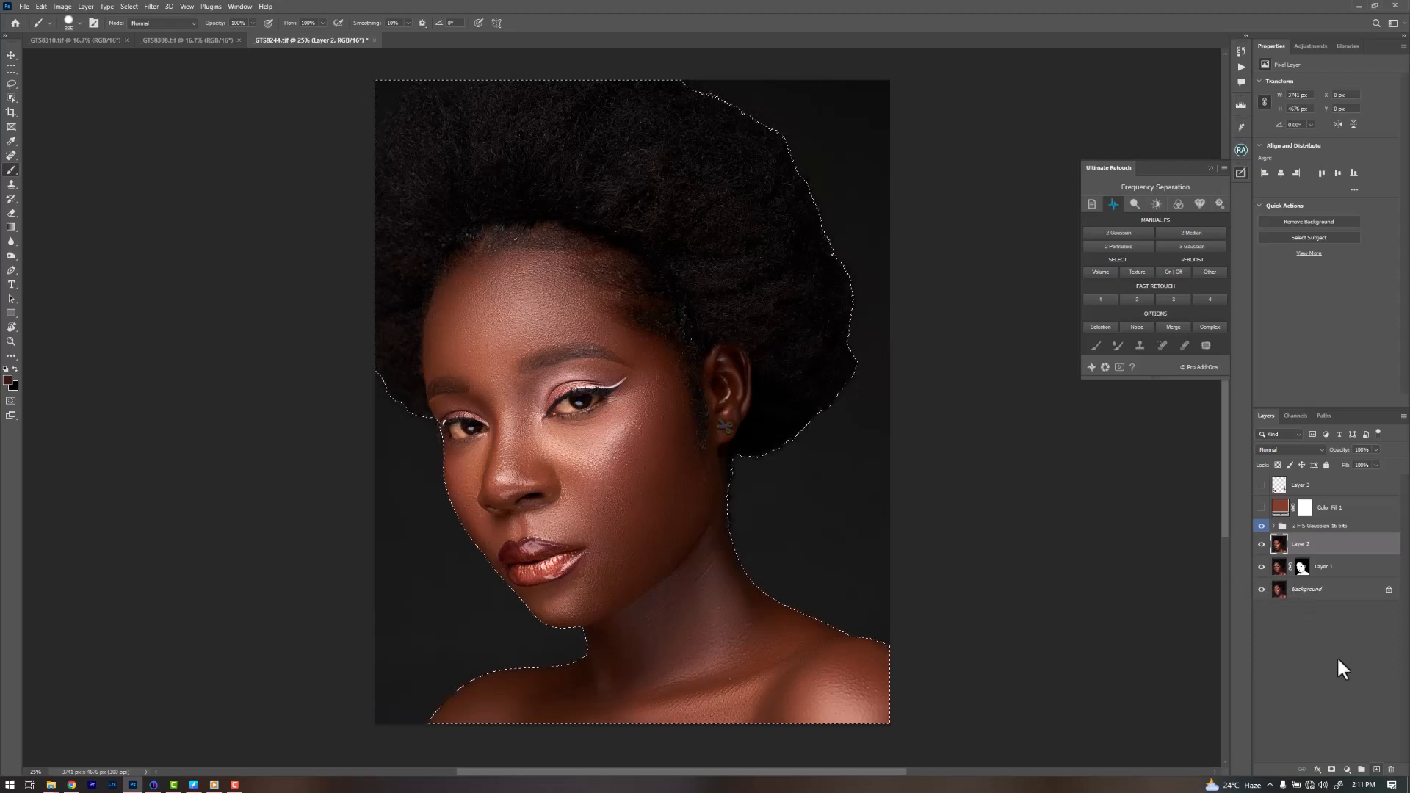
pyautogui.click(1332, 769)
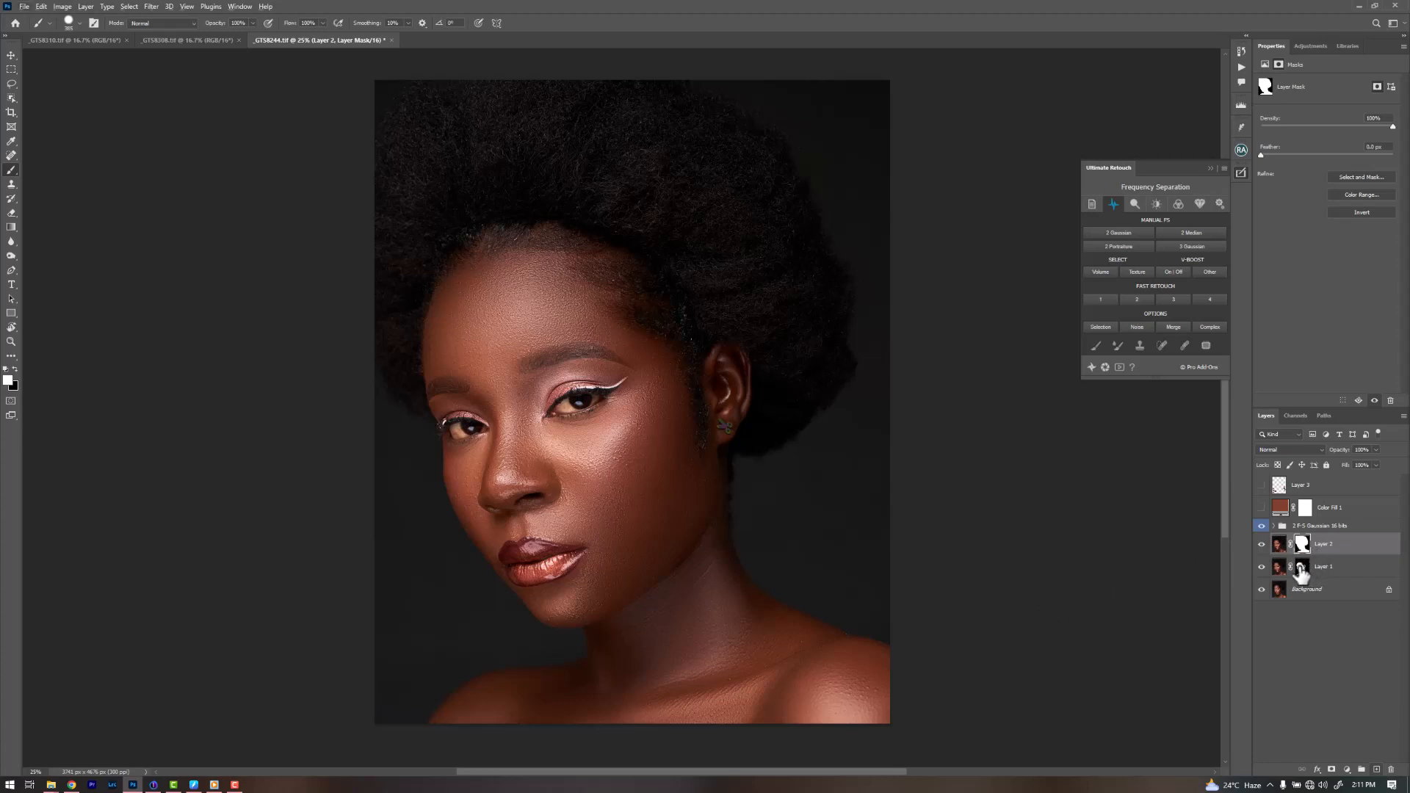
# Step: Copy Layer 1's skin mask onto the Color Fill 1 layer, and show that layer at 30% opacity
pyautogui.moveTo(1304, 560); pyautogui.dragTo(1280, 512)
pyautogui.click(1263, 509)
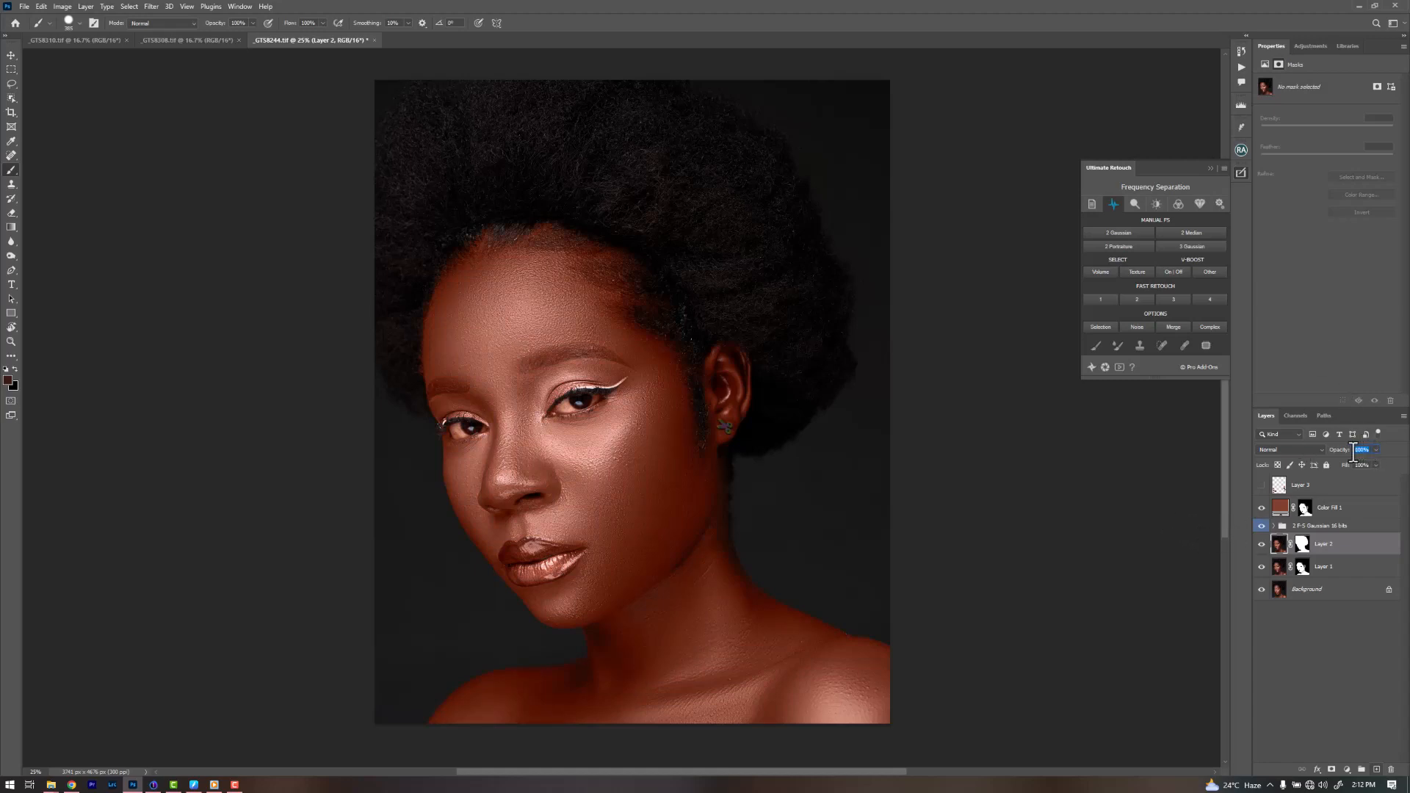
pyautogui.write('3')
pyautogui.click(1333, 508)
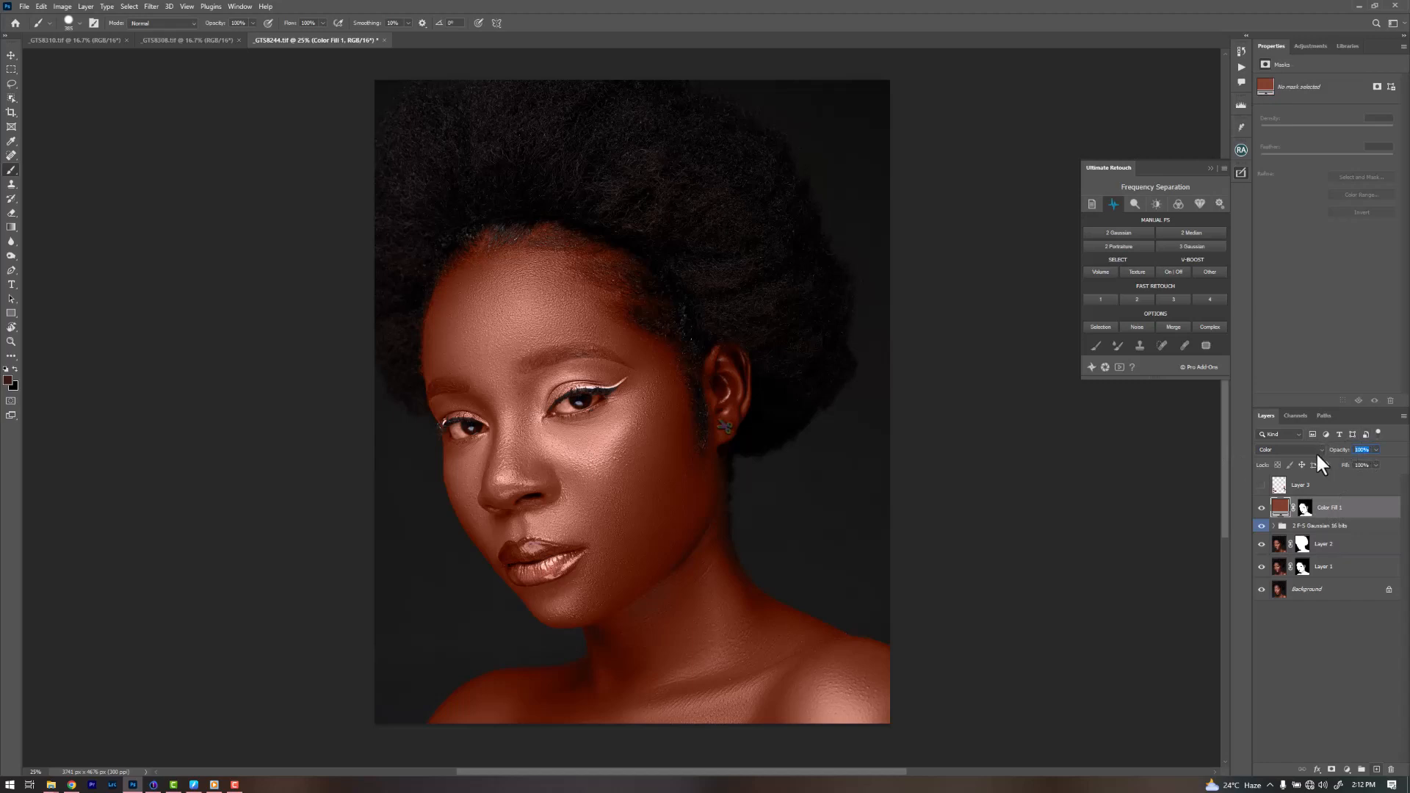
pyautogui.write('3')
pyautogui.click(1261, 509)
# Step: Load Layer 2's subject mask as a selection and display the Color Fill 1 mask as a red overlay
pyautogui.keyDown('ctrl'); pyautogui.click(1303, 549); pyautogui.keyUp('ctrl')
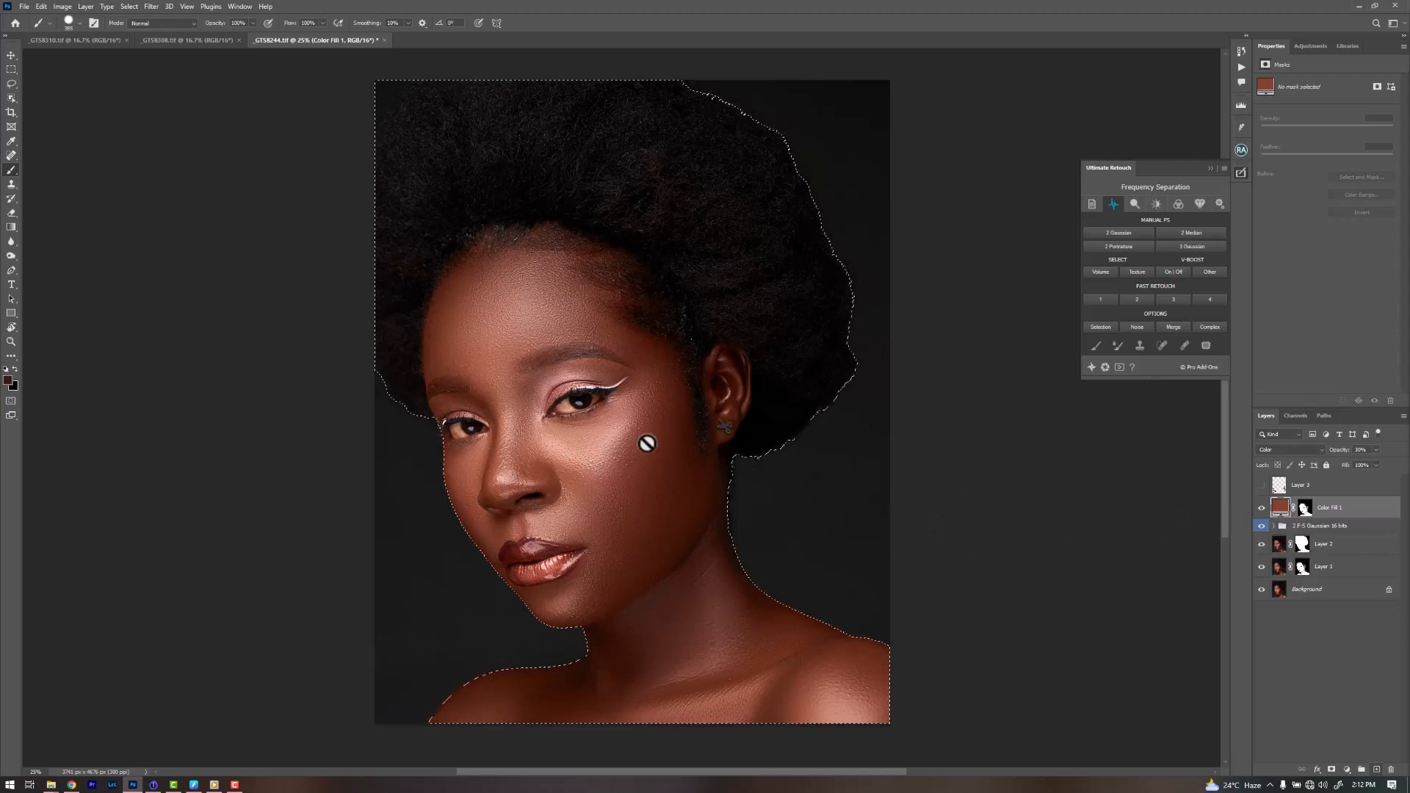
pyautogui.click(1300, 512)
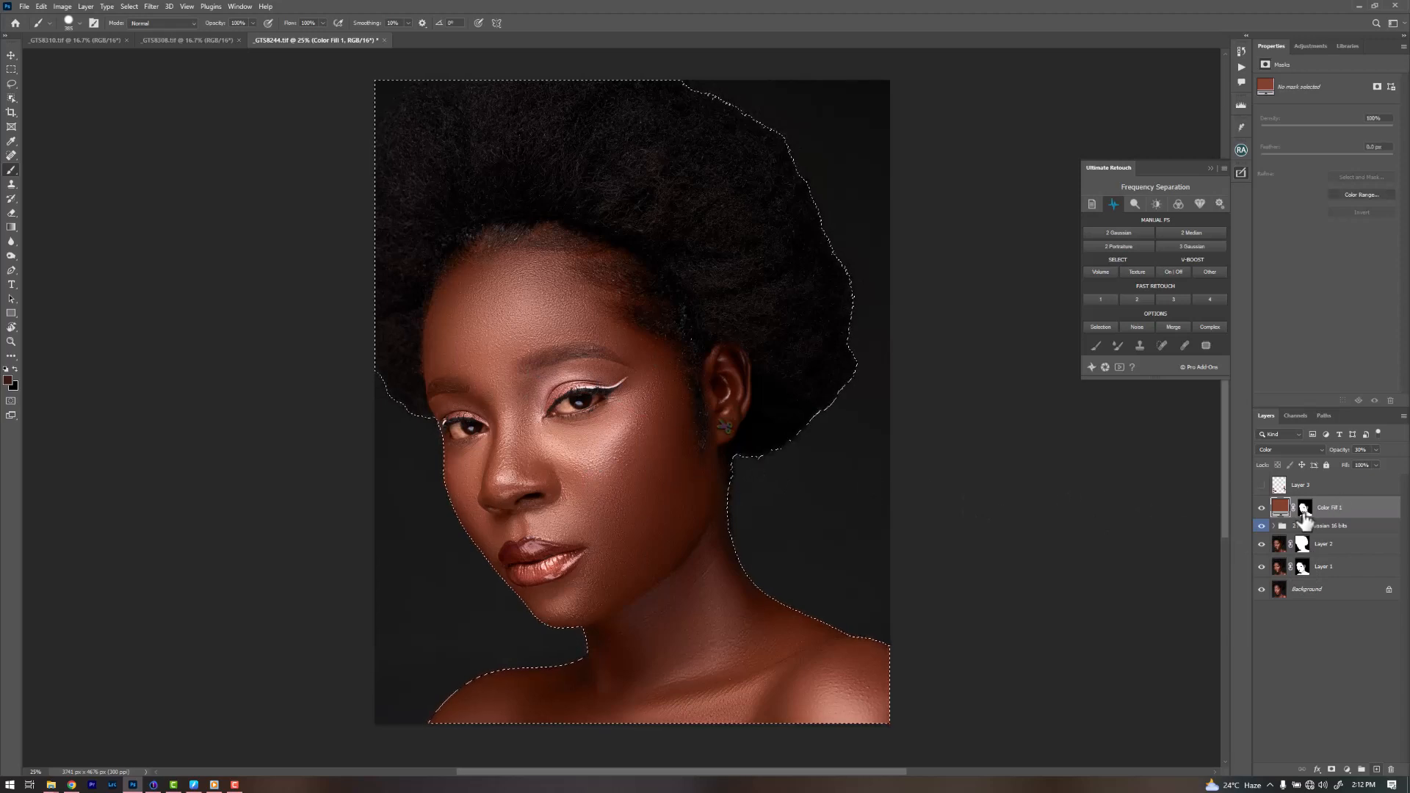
pyautogui.press('x')
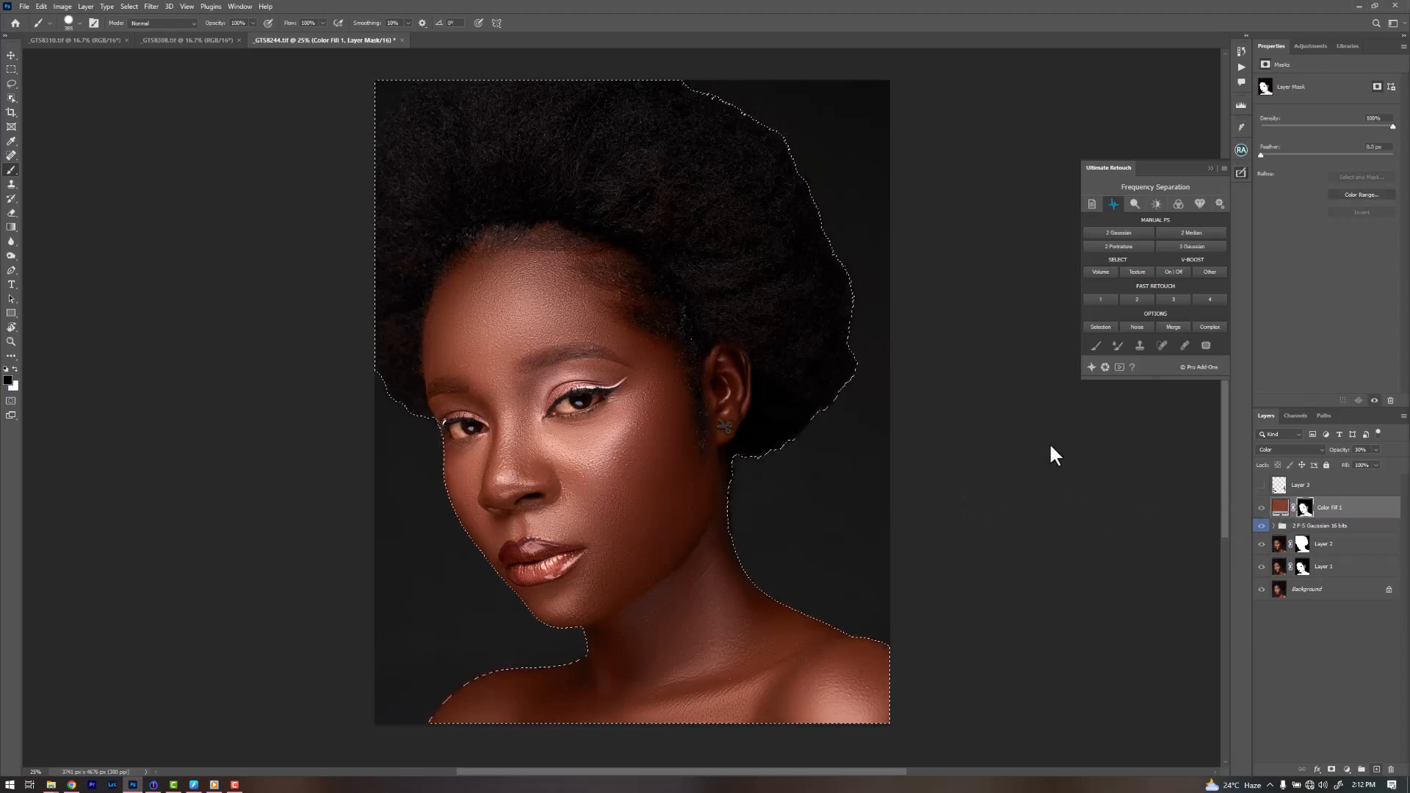
pyautogui.press('\\')
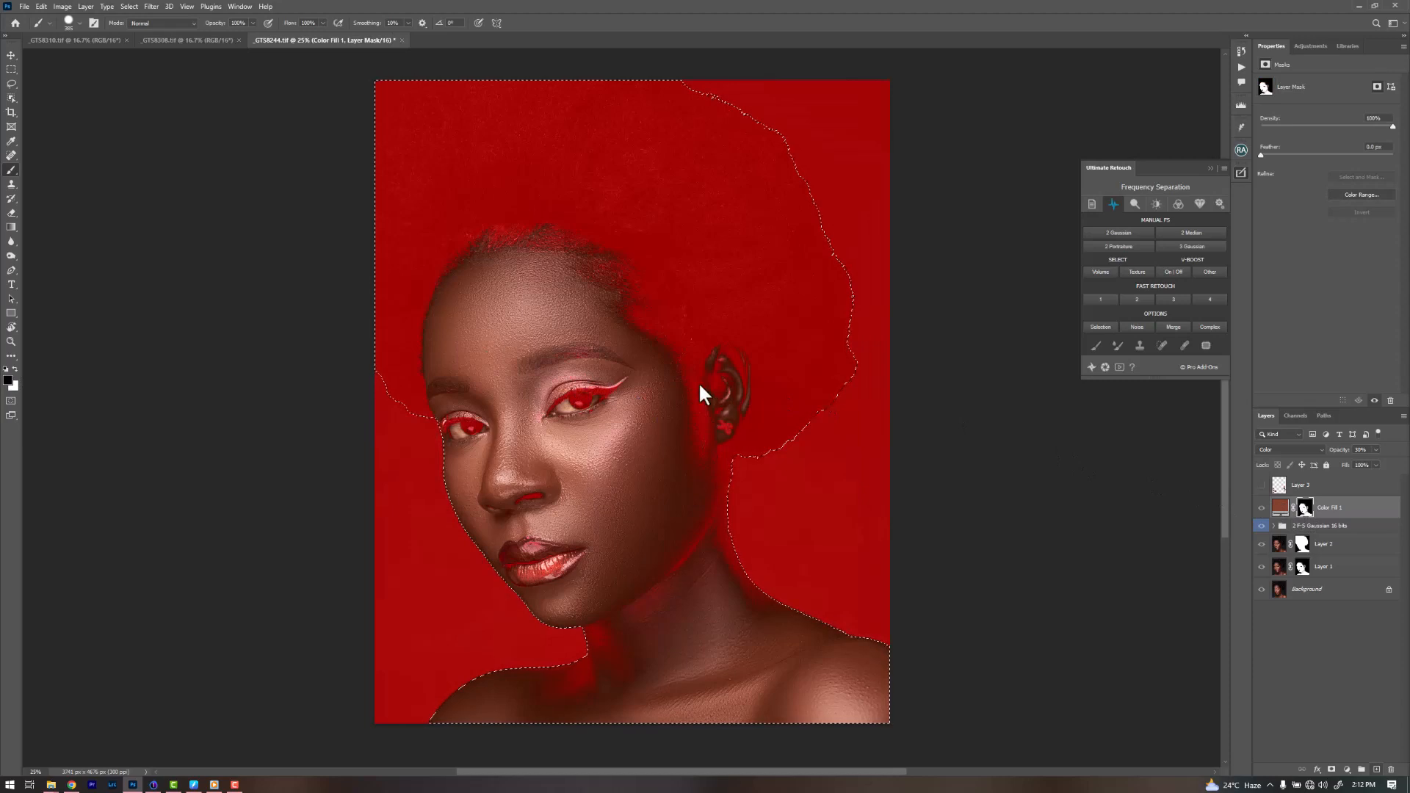
# Step: Shrink the brush and paint white over the inner ear on the Color Fill 1 mask
pyautogui.press('[')
pyautogui.press('[')
pyautogui.press('[')
pyautogui.press('[')
pyautogui.press('[')
pyautogui.press('[')
pyautogui.press('[')
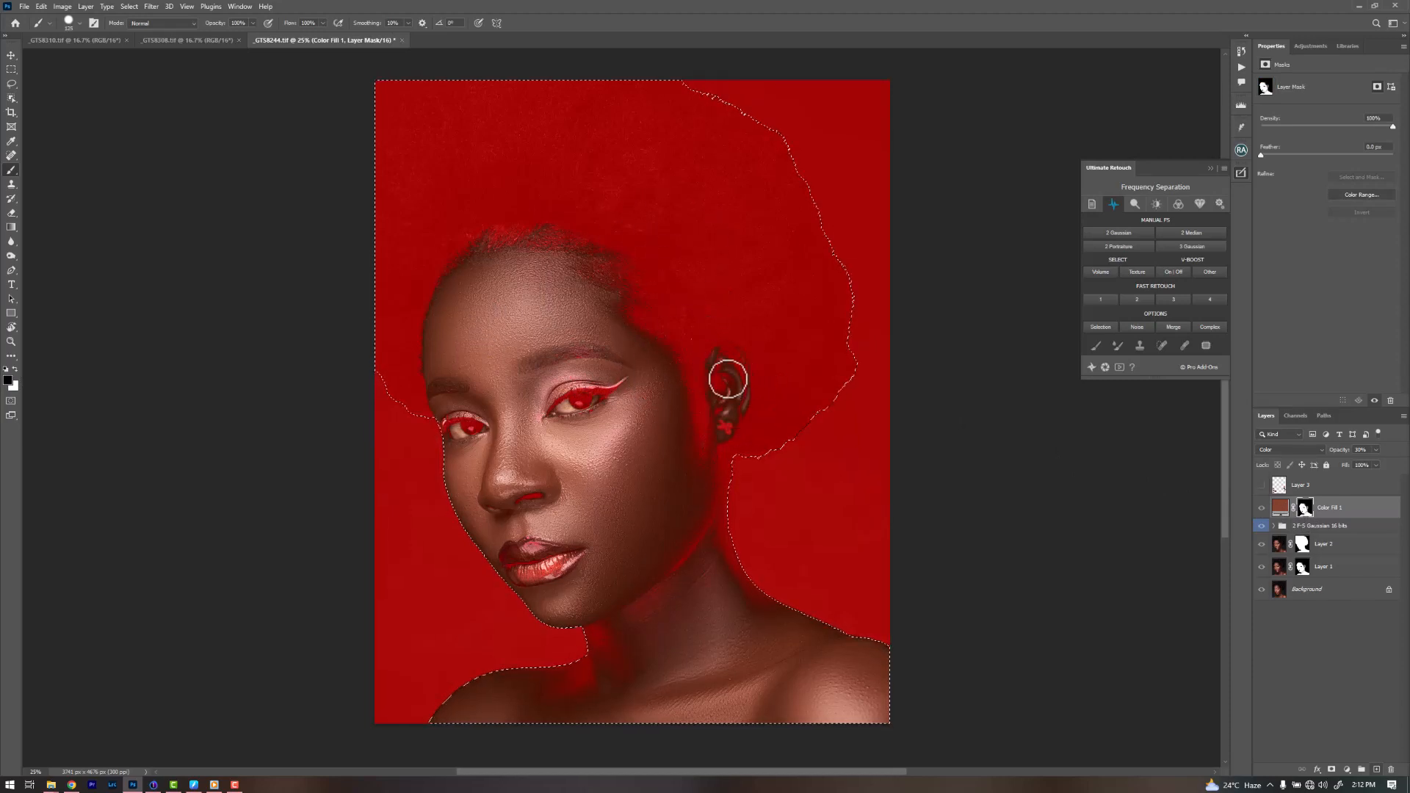
pyautogui.moveTo(725, 361); pyautogui.dragTo(719, 357)
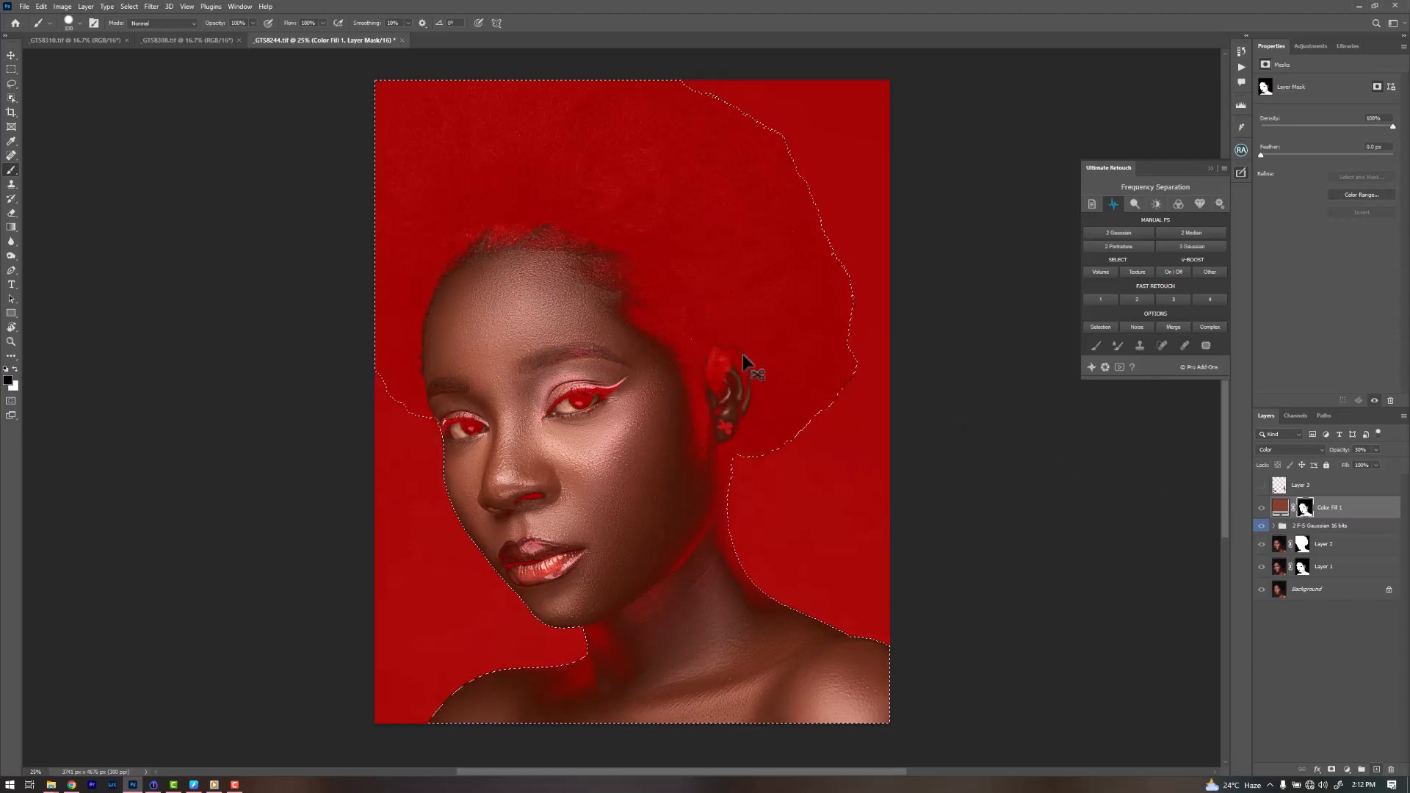
pyautogui.press('x')
pyautogui.moveTo(756, 353); pyautogui.dragTo(724, 368)
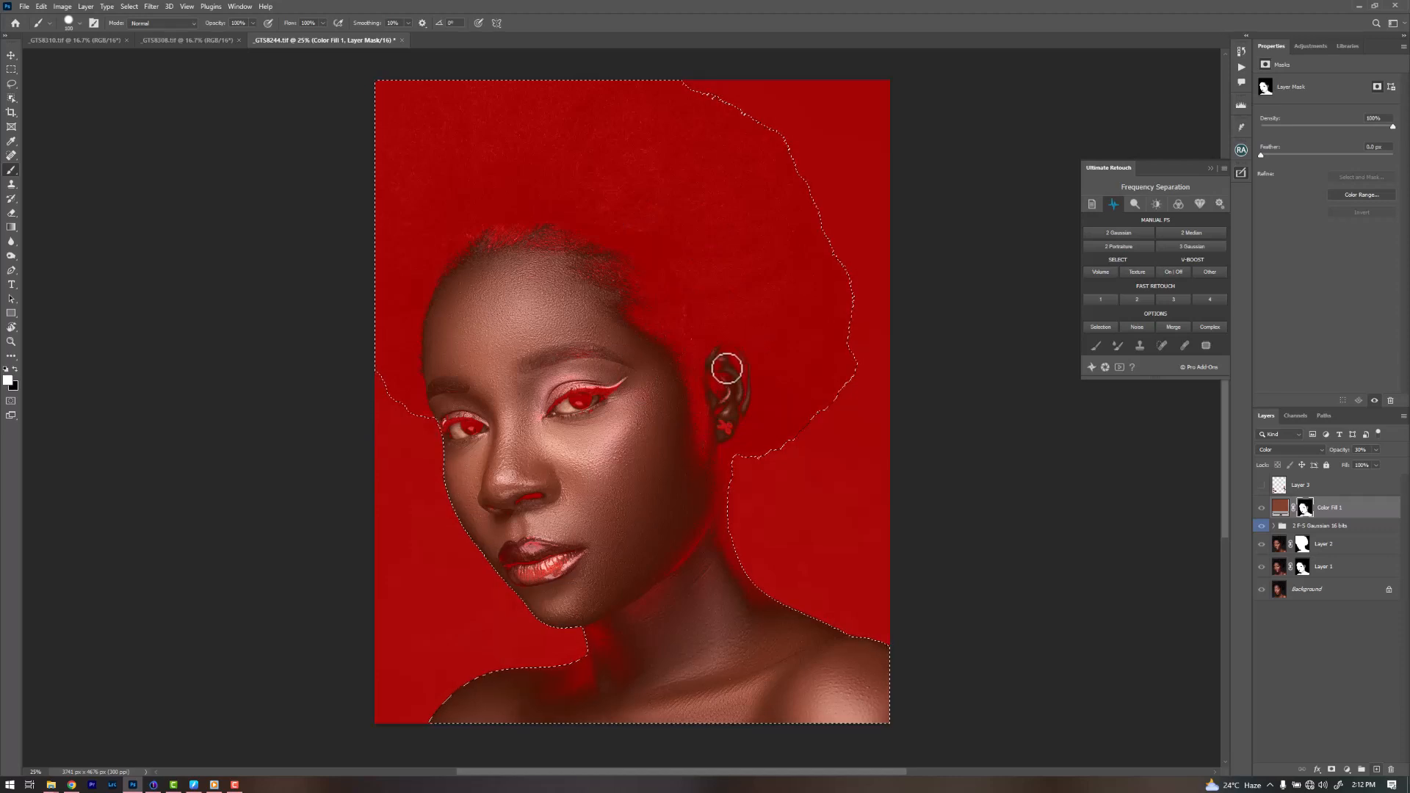
pyautogui.keyDown('alt'); pyautogui.rightClick(702, 376); pyautogui.keyUp('alt')
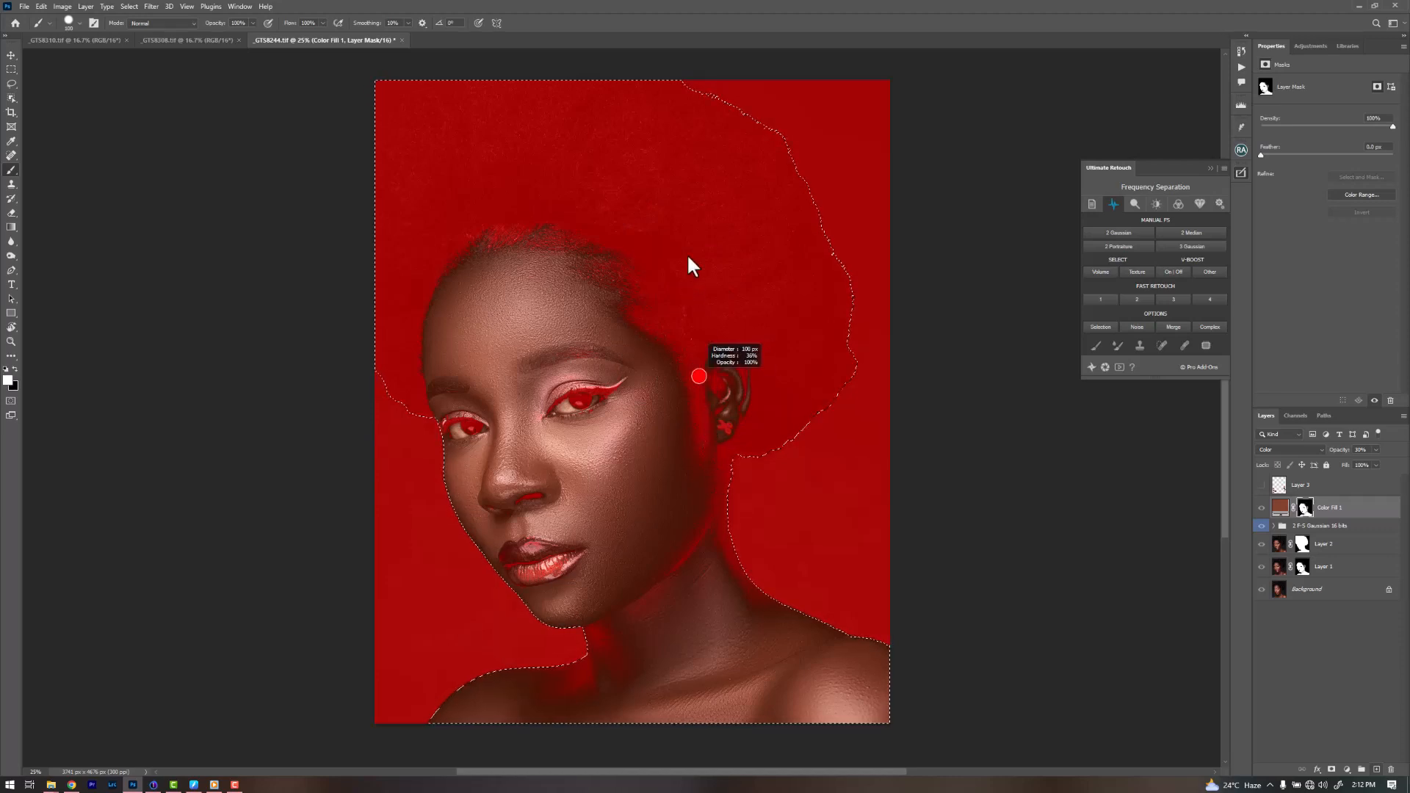
pyautogui.moveTo(718, 414); pyautogui.dragTo(732, 374)
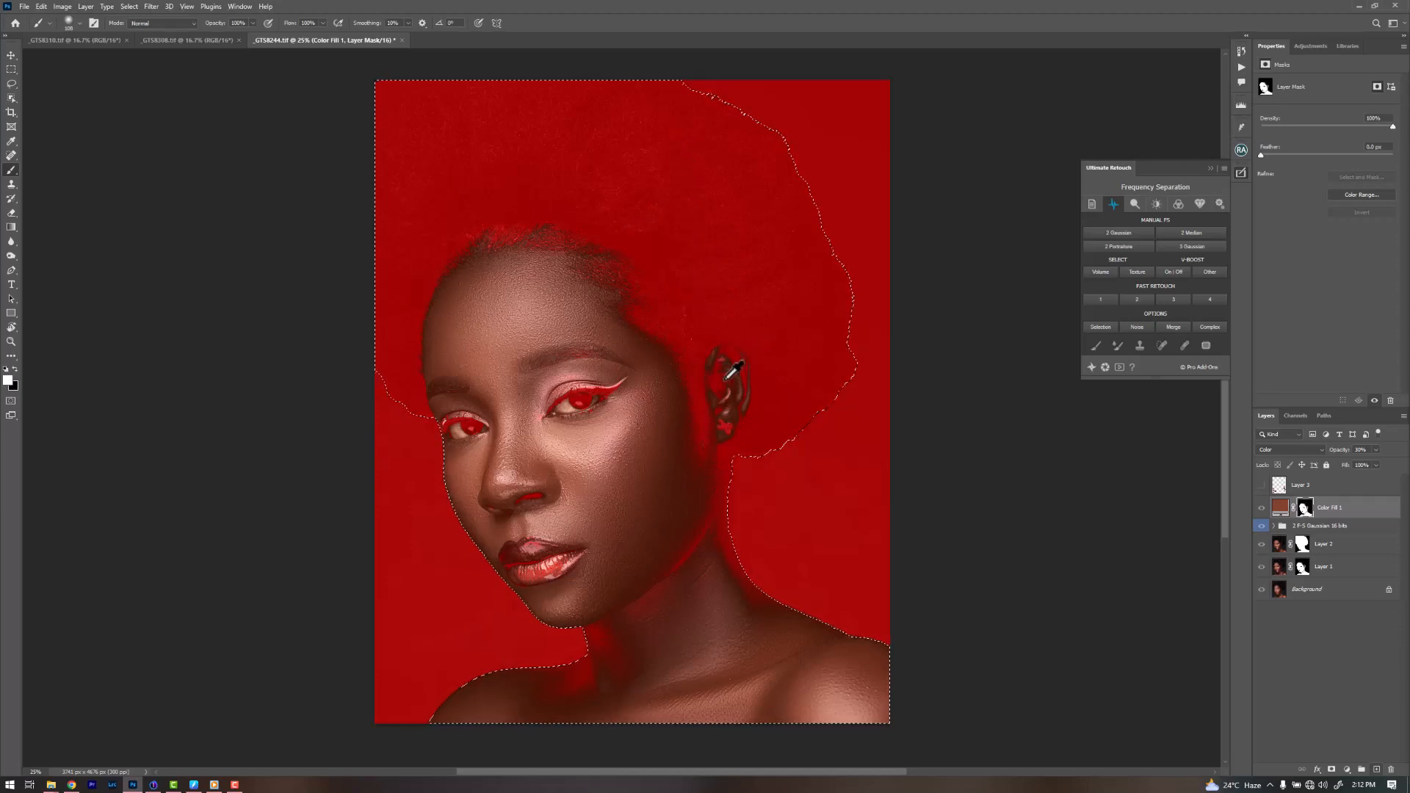
# Step: Enlarge the brush and paint white over the whole ear, side of the face, jawline and neck on the fill mask
pyautogui.press(']')
pyautogui.press(']')
pyautogui.press(']')
pyautogui.press(']')
pyautogui.press(']')
pyautogui.press(']')
pyautogui.press(']')
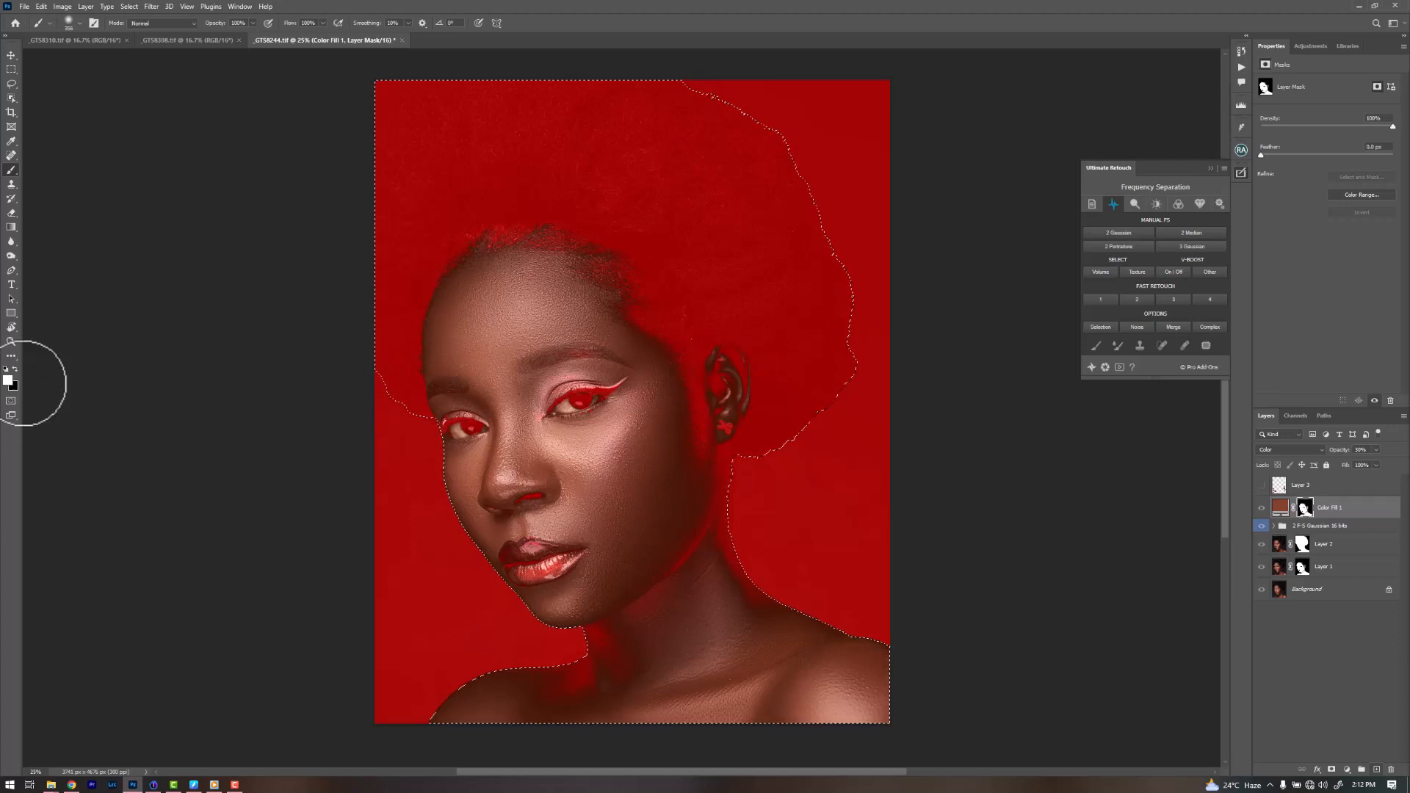
pyautogui.moveTo(714, 386)
pyautogui.mouseDown()
pyautogui.moveTo(724, 353)
pyautogui.moveTo(734, 409)
pyautogui.moveTo(734, 385)
pyautogui.moveTo(711, 501)
pyautogui.moveTo(763, 612)
pyautogui.moveTo(712, 574)
pyautogui.moveTo(672, 582)
pyautogui.moveTo(690, 529)
pyautogui.moveTo(671, 385)
pyautogui.mouseUp()
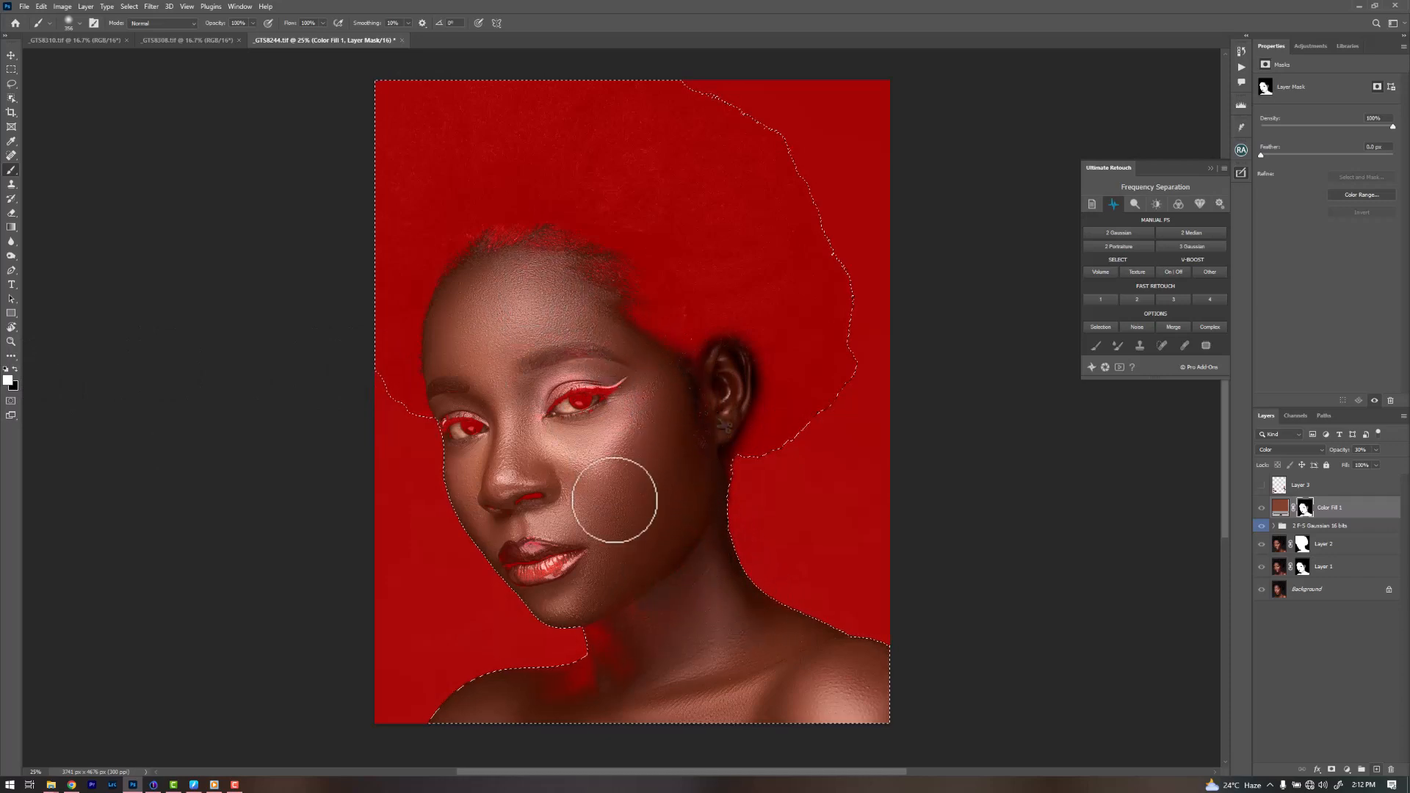
pyautogui.moveTo(598, 640)
pyautogui.mouseDown()
pyautogui.moveTo(621, 604)
pyautogui.moveTo(579, 677)
pyautogui.mouseUp()
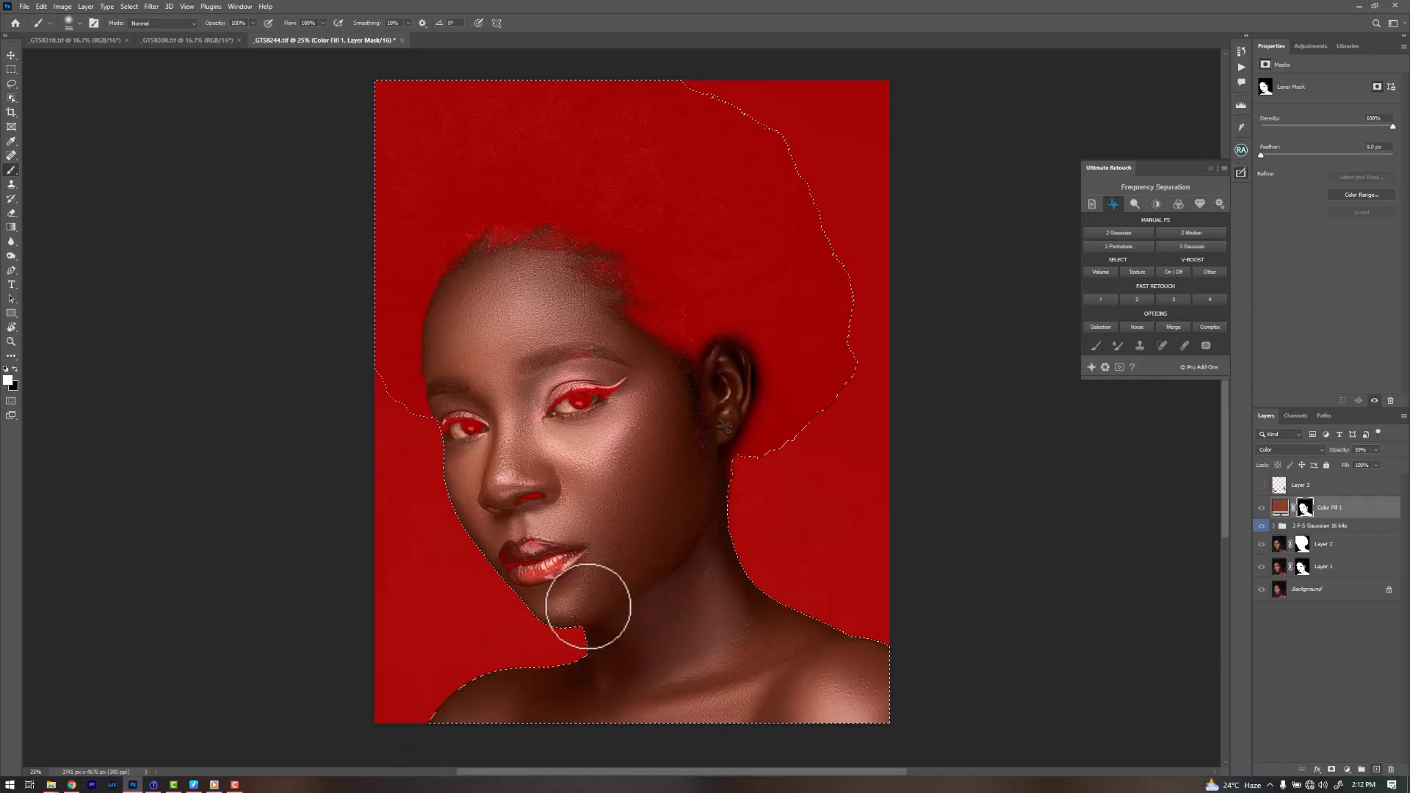
# Step: Shrink the brush and paint the lips black on the fill mask to exclude them from the colour
pyautogui.press('[')
pyautogui.press('[')
pyautogui.press('[')
pyautogui.press('[')
pyautogui.press('[')
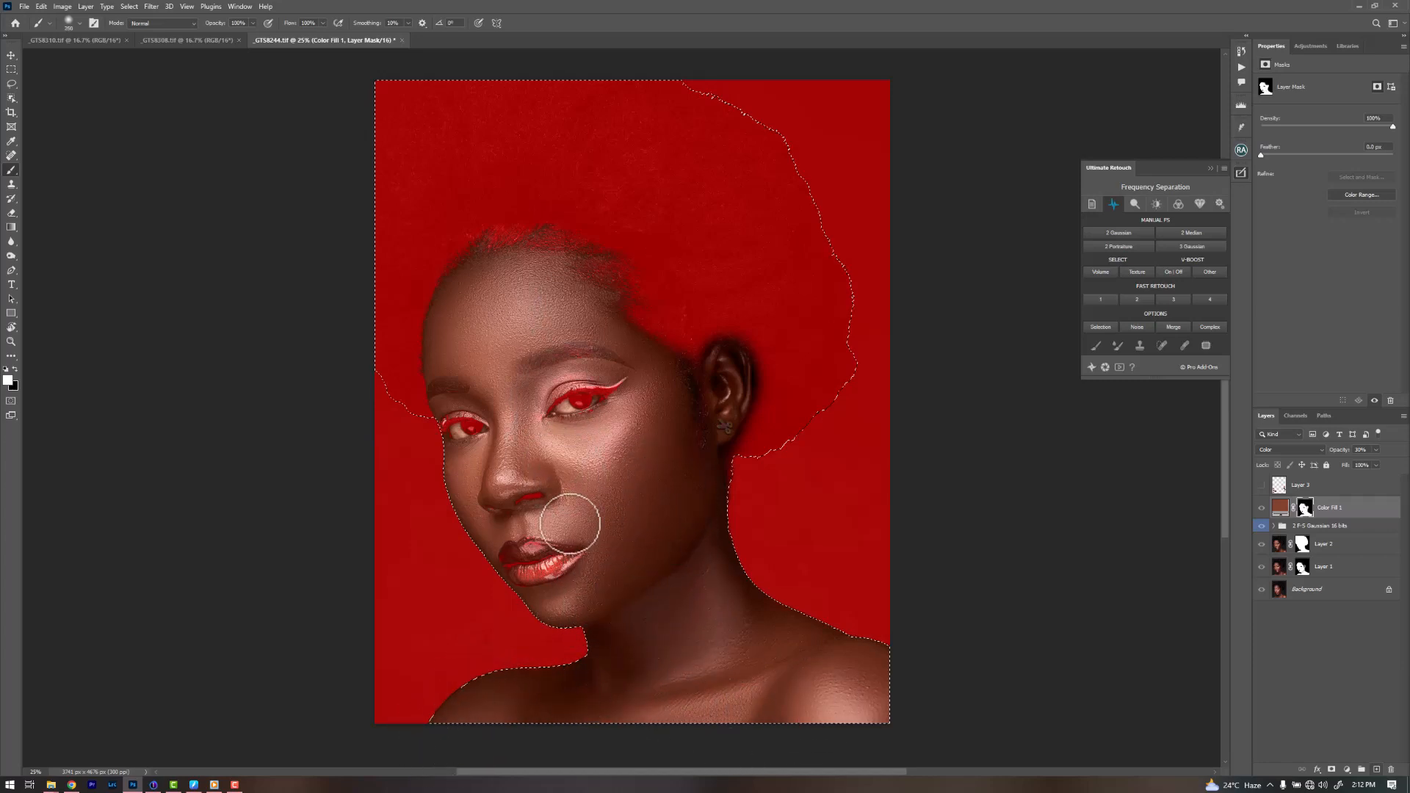
pyautogui.press('x')
pyautogui.press('[')
pyautogui.press('[')
pyautogui.press('[')
pyautogui.press('[')
pyautogui.press('[')
pyautogui.moveTo(574, 549)
pyautogui.mouseDown()
pyautogui.moveTo(516, 547)
pyautogui.moveTo(509, 568)
pyautogui.mouseUp()
pyautogui.moveTo(517, 580)
pyautogui.mouseDown()
pyautogui.moveTo(577, 553)
pyautogui.moveTo(543, 580)
pyautogui.moveTo(522, 565)
pyautogui.moveTo(544, 553)
pyautogui.moveTo(525, 566)
pyautogui.mouseUp()
# Step: Paint the nostrils white on the fill mask, and paint the eye and eyelid nearer the ear black
pyautogui.press('x')
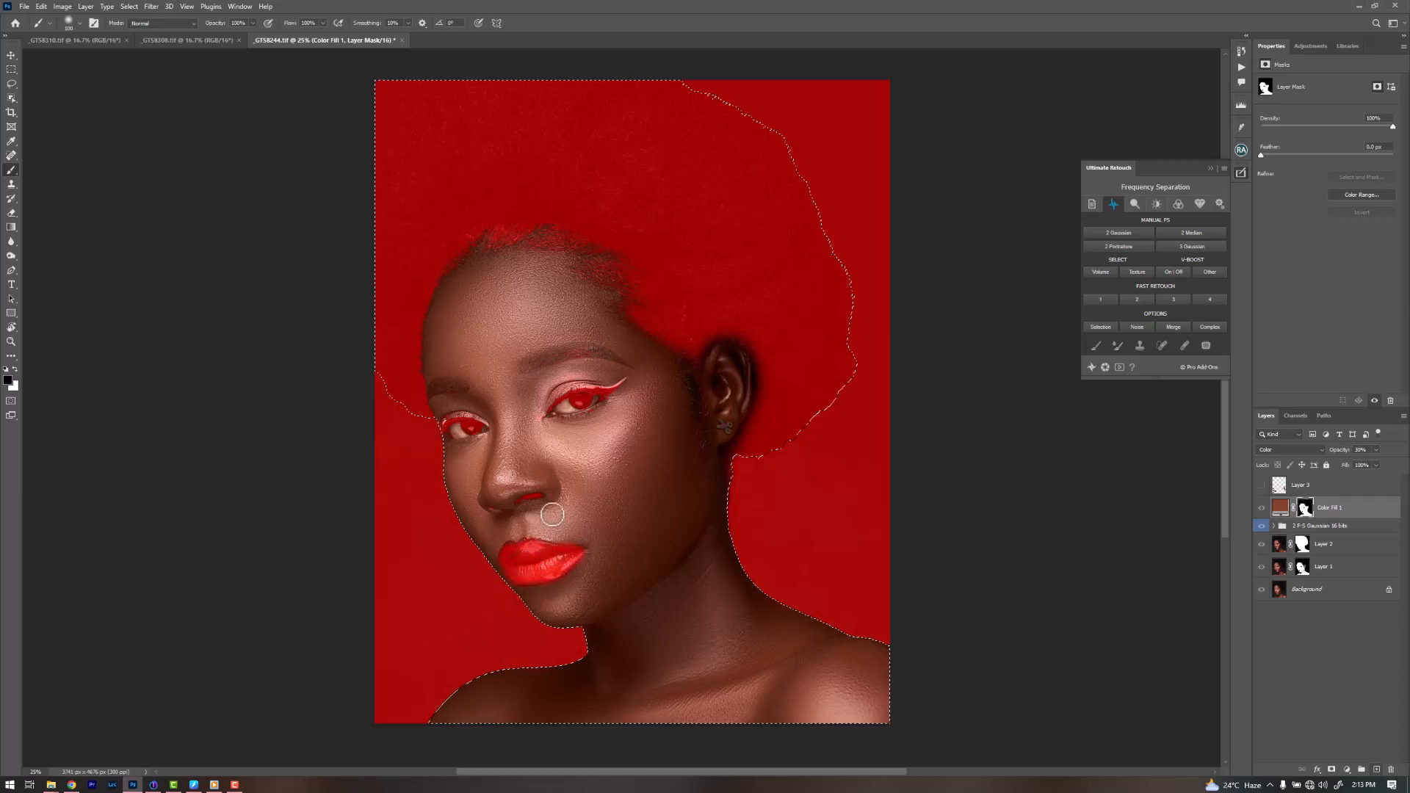
pyautogui.moveTo(529, 488); pyautogui.dragTo(513, 498)
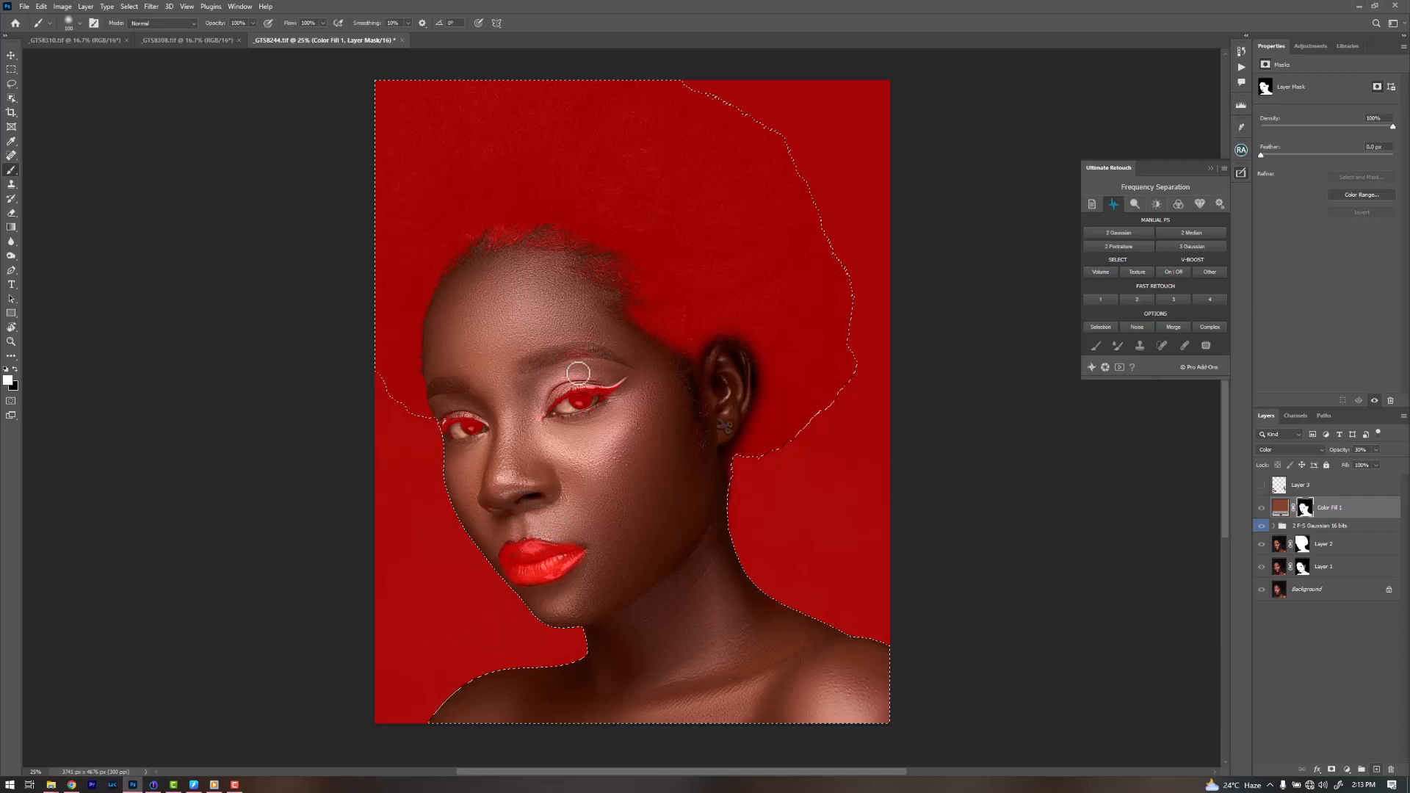
pyautogui.press('x')
pyautogui.moveTo(621, 385)
pyautogui.mouseDown()
pyautogui.moveTo(554, 389)
pyautogui.moveTo(542, 416)
pyautogui.moveTo(581, 414)
pyautogui.moveTo(617, 393)
pyautogui.moveTo(559, 411)
pyautogui.moveTo(594, 387)
pyautogui.moveTo(560, 386)
pyautogui.moveTo(611, 380)
pyautogui.moveTo(576, 376)
pyautogui.moveTo(543, 408)
pyautogui.mouseUp()
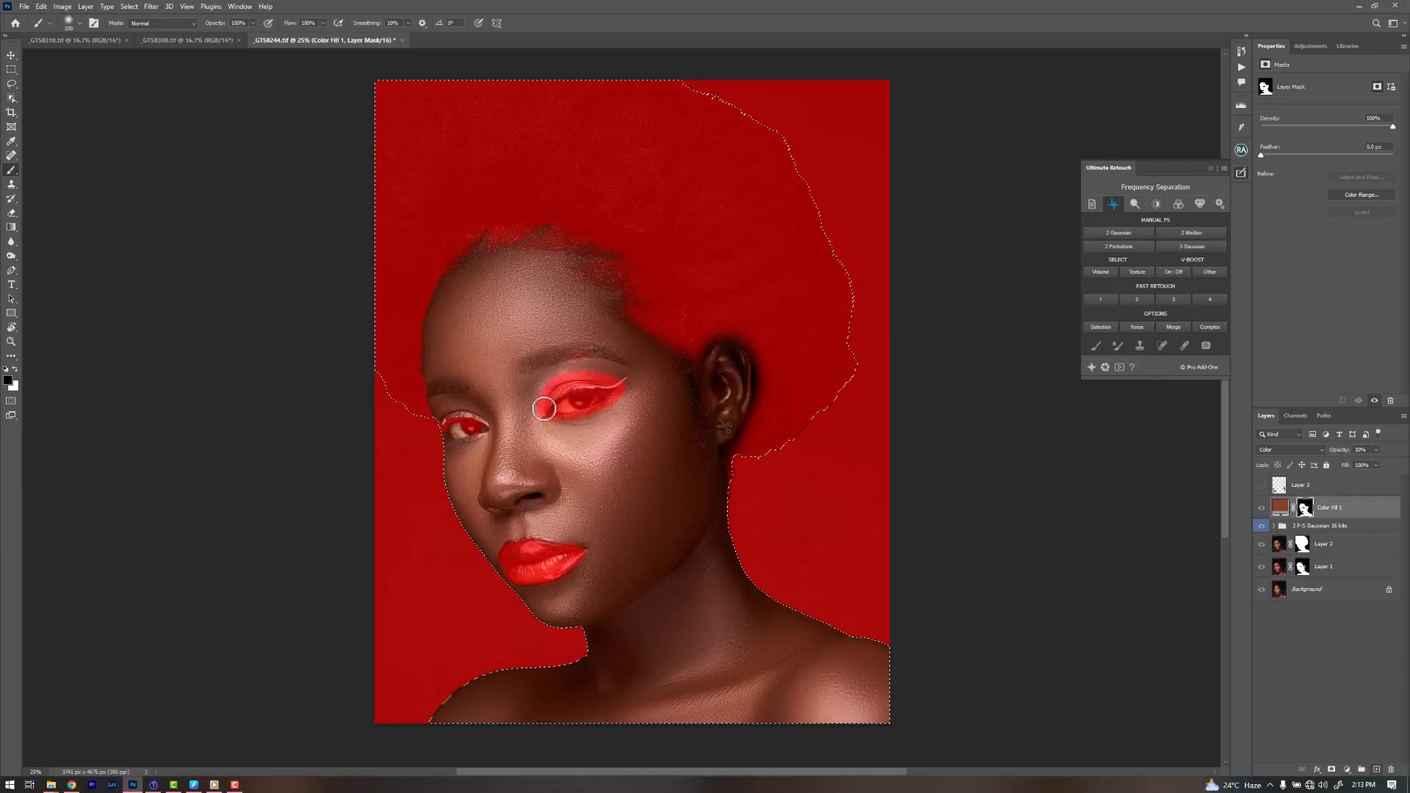
# Step: Paint both eyebrows black on the Color Fill 1 mask to exclude them from the skin colour
pyautogui.moveTo(447, 413)
pyautogui.mouseDown()
pyautogui.moveTo(441, 424)
pyautogui.moveTo(476, 431)
pyautogui.moveTo(443, 384)
pyautogui.moveTo(428, 394)
pyautogui.moveTo(451, 391)
pyautogui.mouseUp()
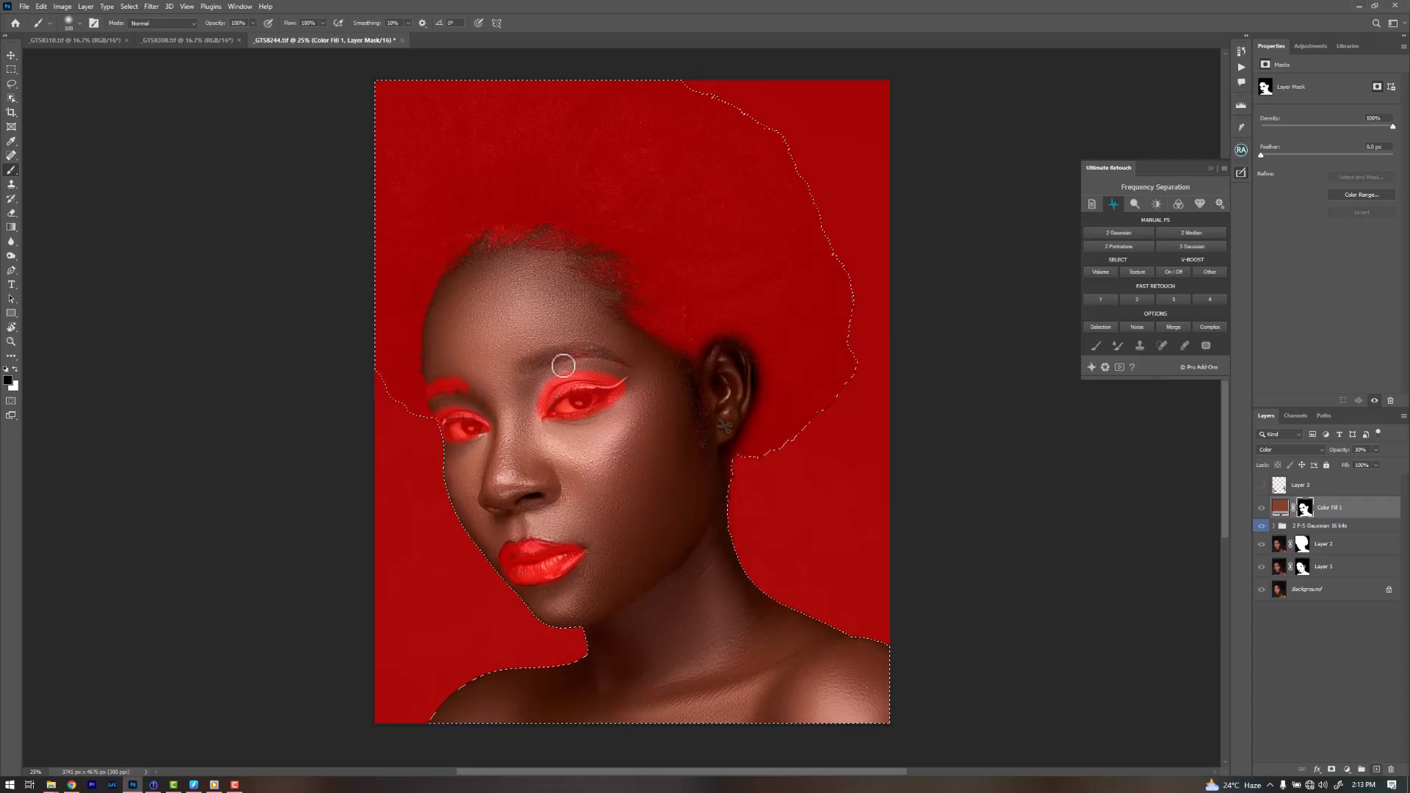
pyautogui.moveTo(561, 368)
pyautogui.mouseDown()
pyautogui.moveTo(526, 368)
pyautogui.moveTo(558, 350)
pyautogui.moveTo(595, 353)
pyautogui.moveTo(529, 367)
pyautogui.moveTo(625, 359)
pyautogui.mouseUp()
pyautogui.press('[')
pyautogui.press('[')
pyautogui.press('[')
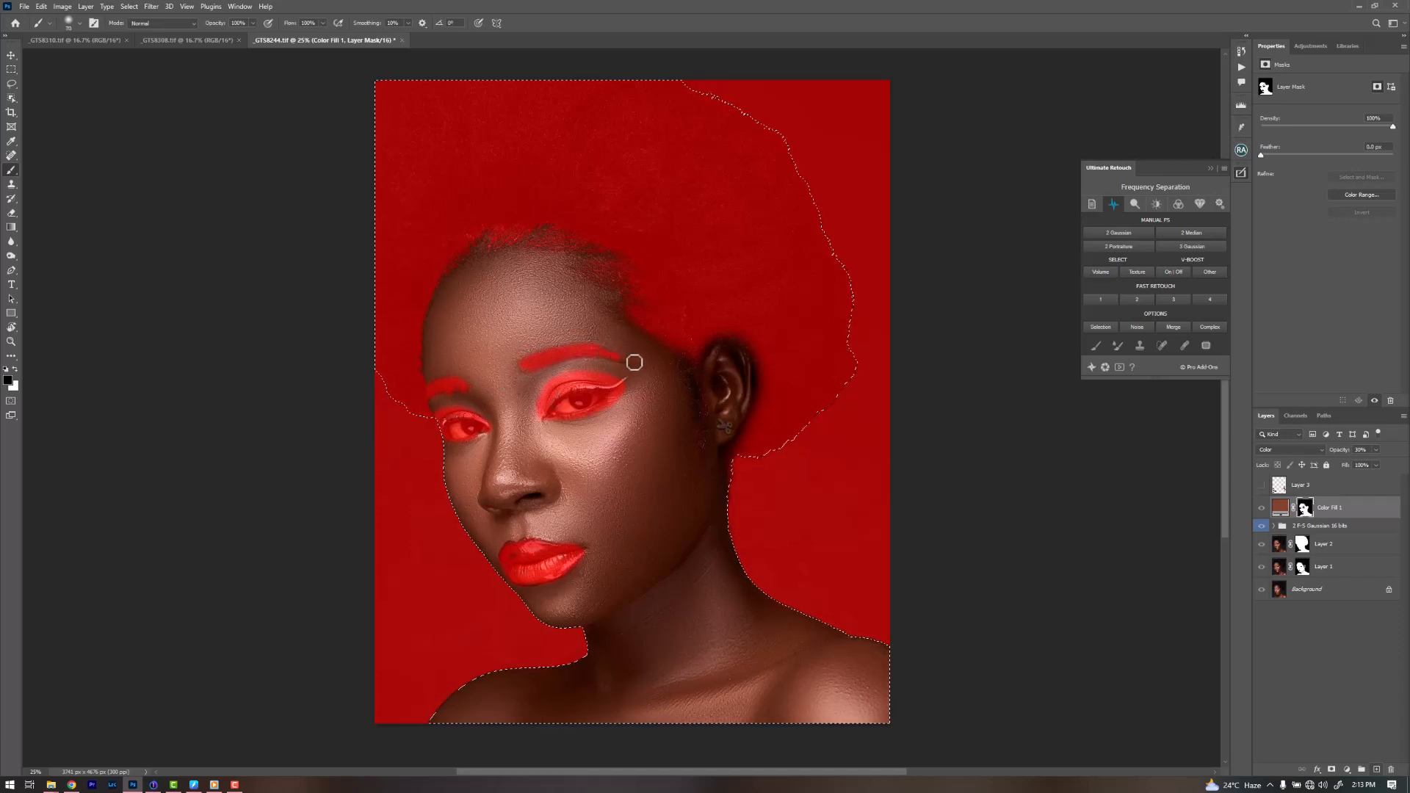
# Step: Enlarge the brush, clear the selection and hide the red mask overlay, with white as the foreground colour
pyautogui.press(']')
pyautogui.press(']')
pyautogui.press(']')
pyautogui.press(']')
pyautogui.press(']')
pyautogui.press(']')
pyautogui.hotkey('ctrl', 'd')
pyautogui.press('\\')
pyautogui.press('x')
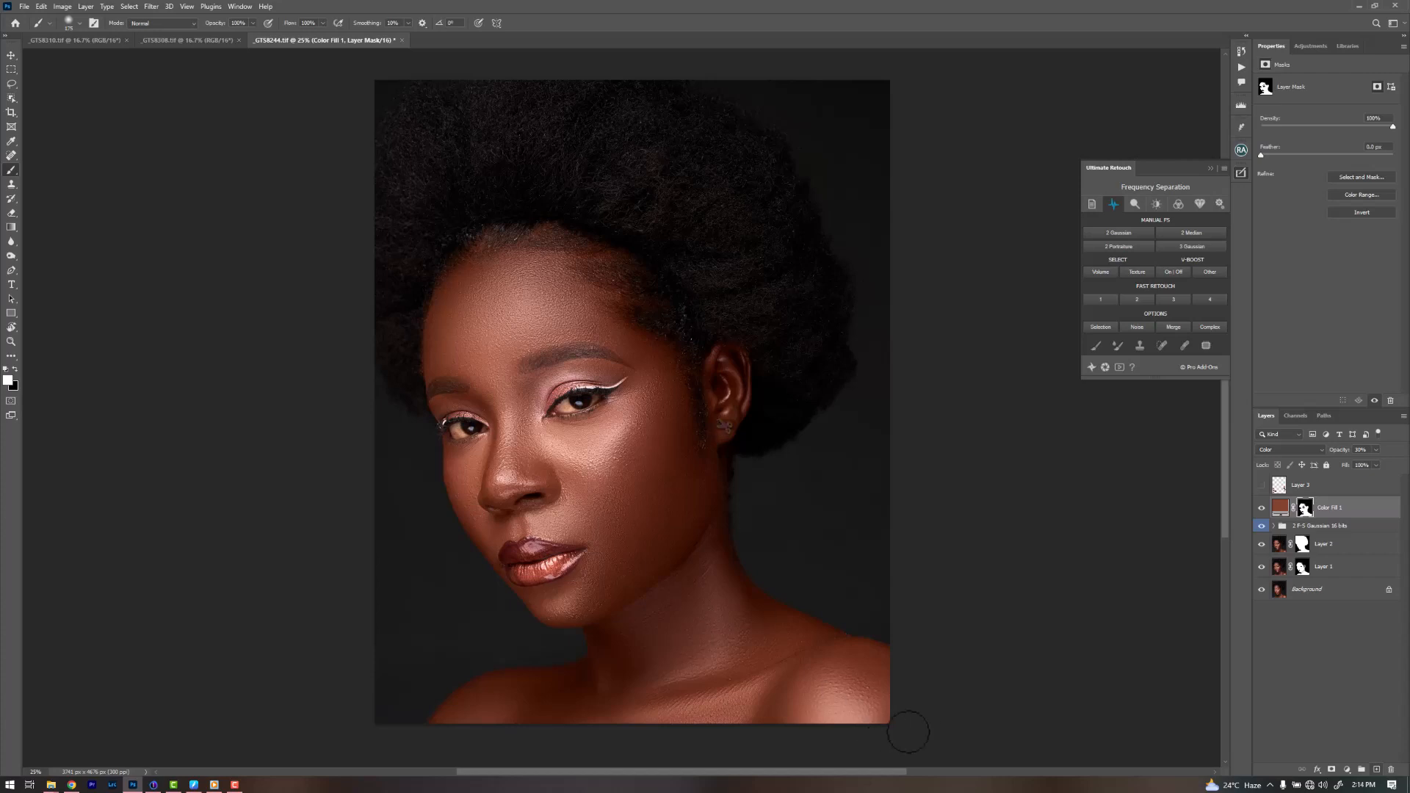
# Step: Add a Selective Color adjustment with Reds at Cyan -12, Magenta +1 and Yellows at Cyan -28, Magenta -17, Yellow +8
pyautogui.click(1347, 769)
pyautogui.click(1348, 758)
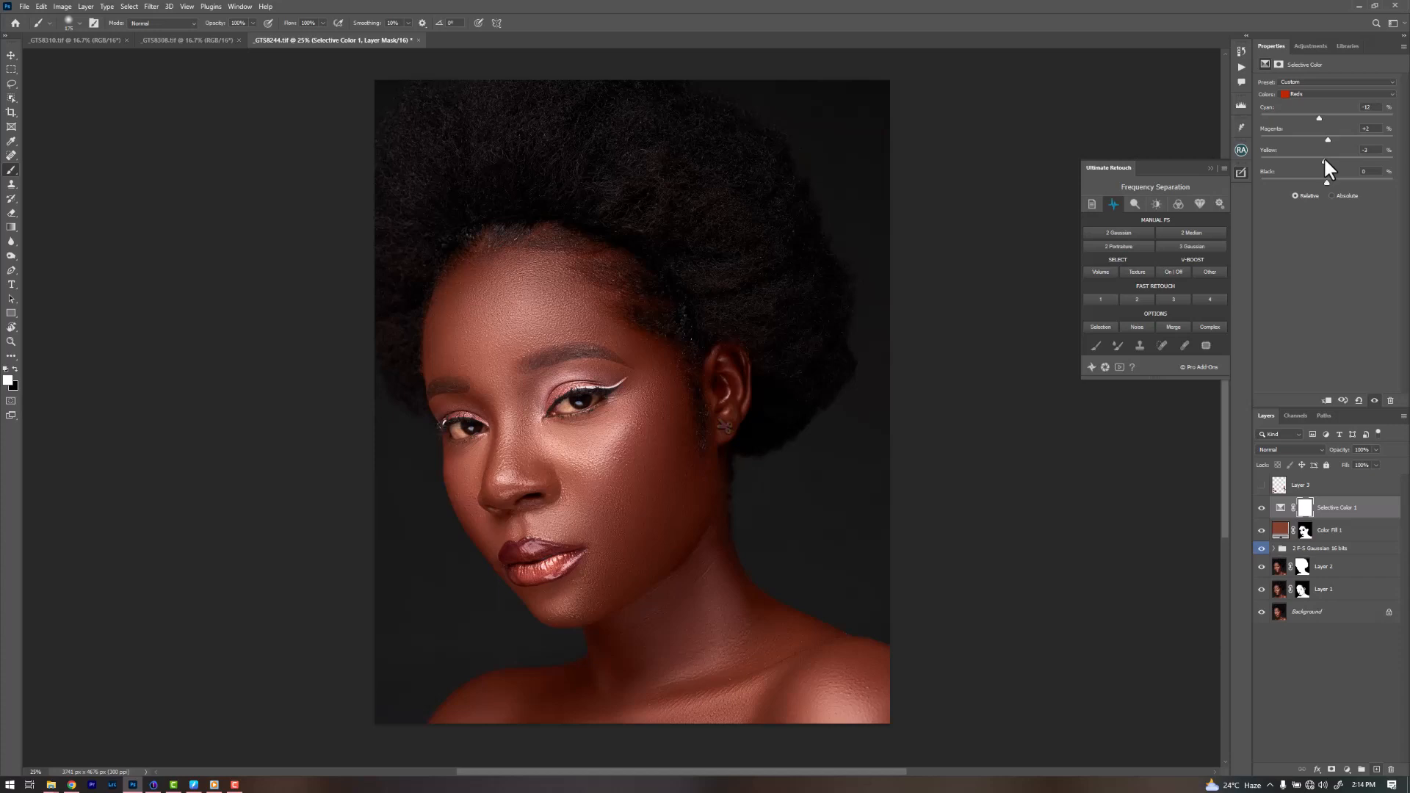
pyautogui.click(1321, 89)
pyautogui.click(1308, 109)
# Step: Create a group carrying the Color Fill 1 mask, and place the Selective Color and Color Fill layers inside it
pyautogui.click(1361, 769)
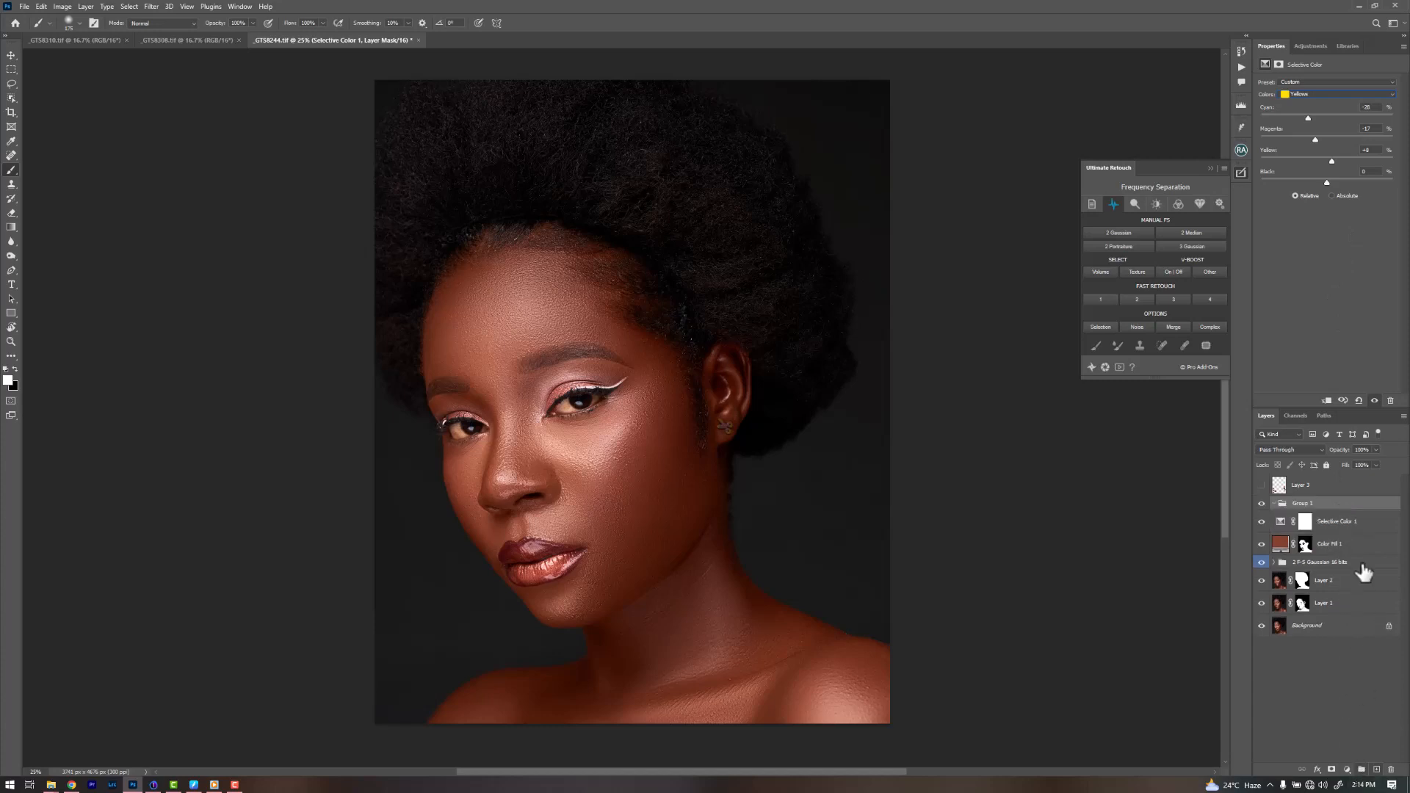
pyautogui.moveTo(1326, 523); pyautogui.dragTo(1307, 508)
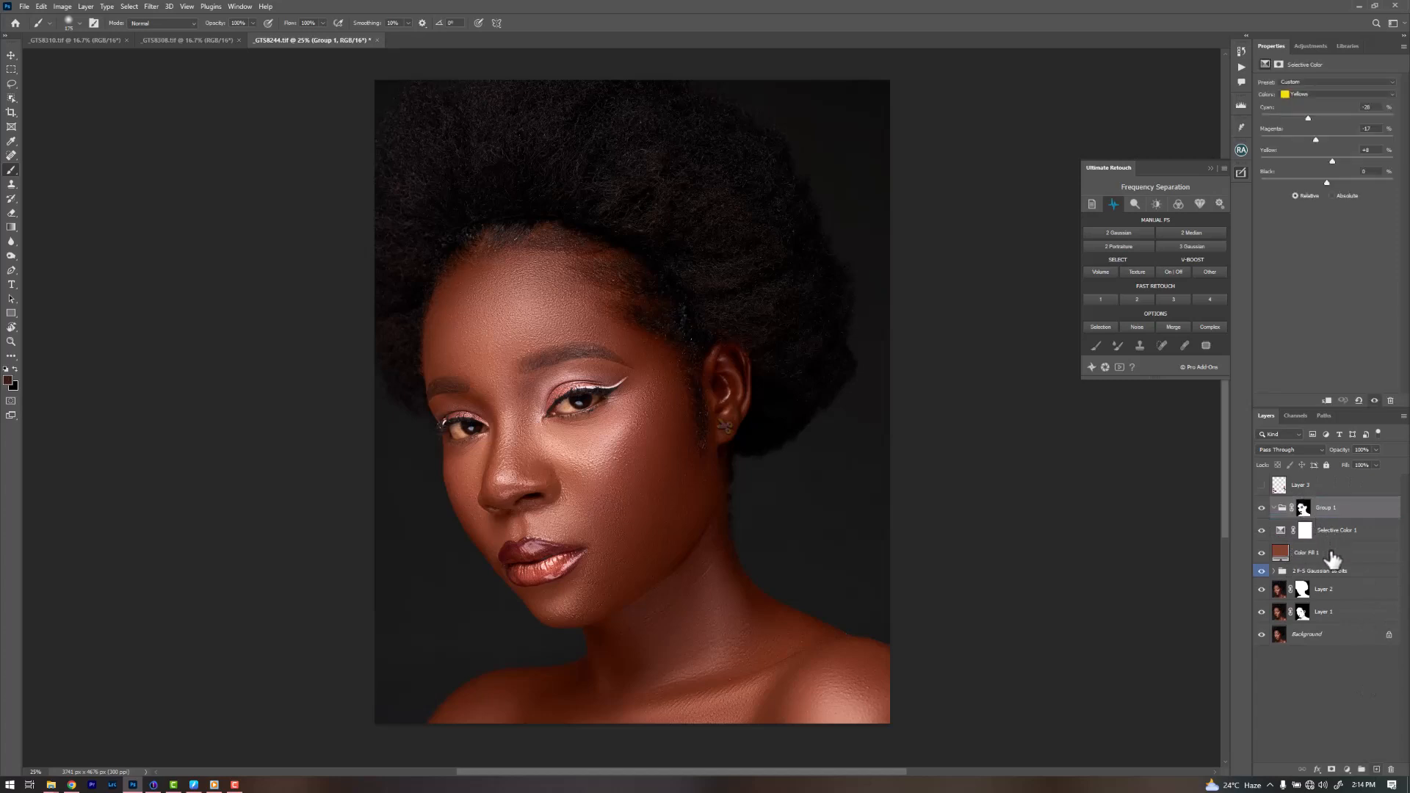
pyautogui.click(1331, 540)
pyautogui.keyDown('shift'); pyautogui.click(1331, 552); pyautogui.keyUp('shift')
pyautogui.moveTo(1337, 537); pyautogui.dragTo(1332, 507)
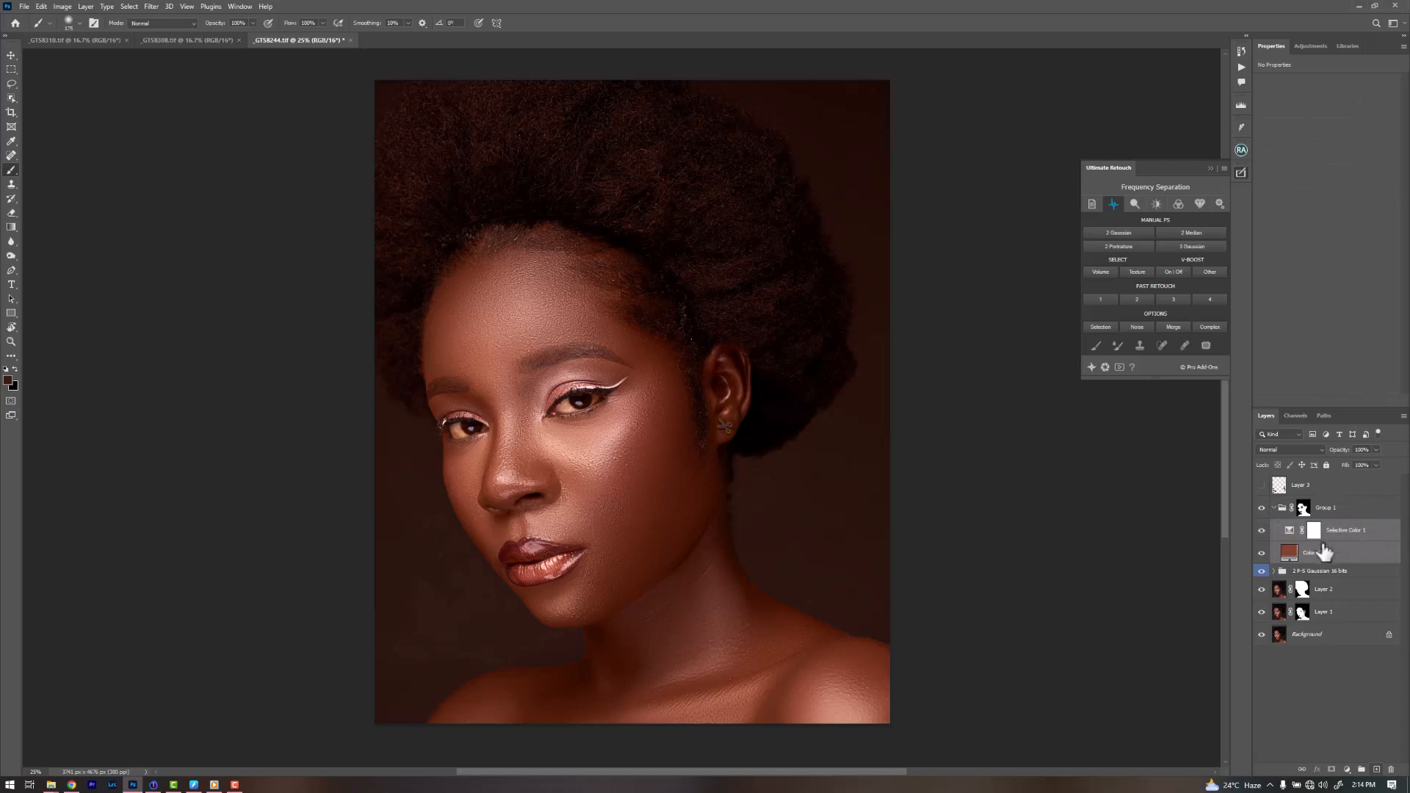
# Step: Reopen the Selective Color 1 adjustment and set Yellow to +1 for the Neutrals
pyautogui.click(1314, 532)
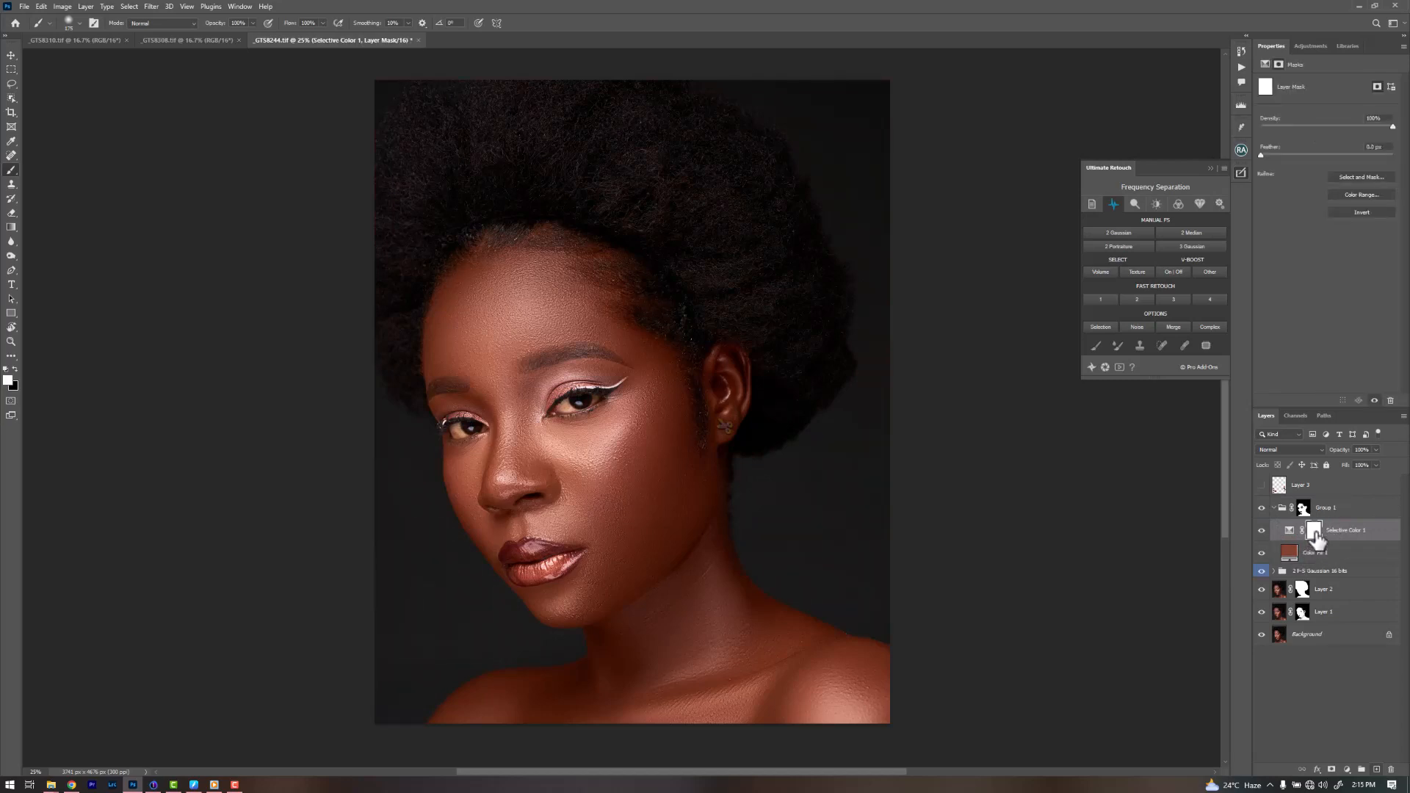
pyautogui.click(1290, 532)
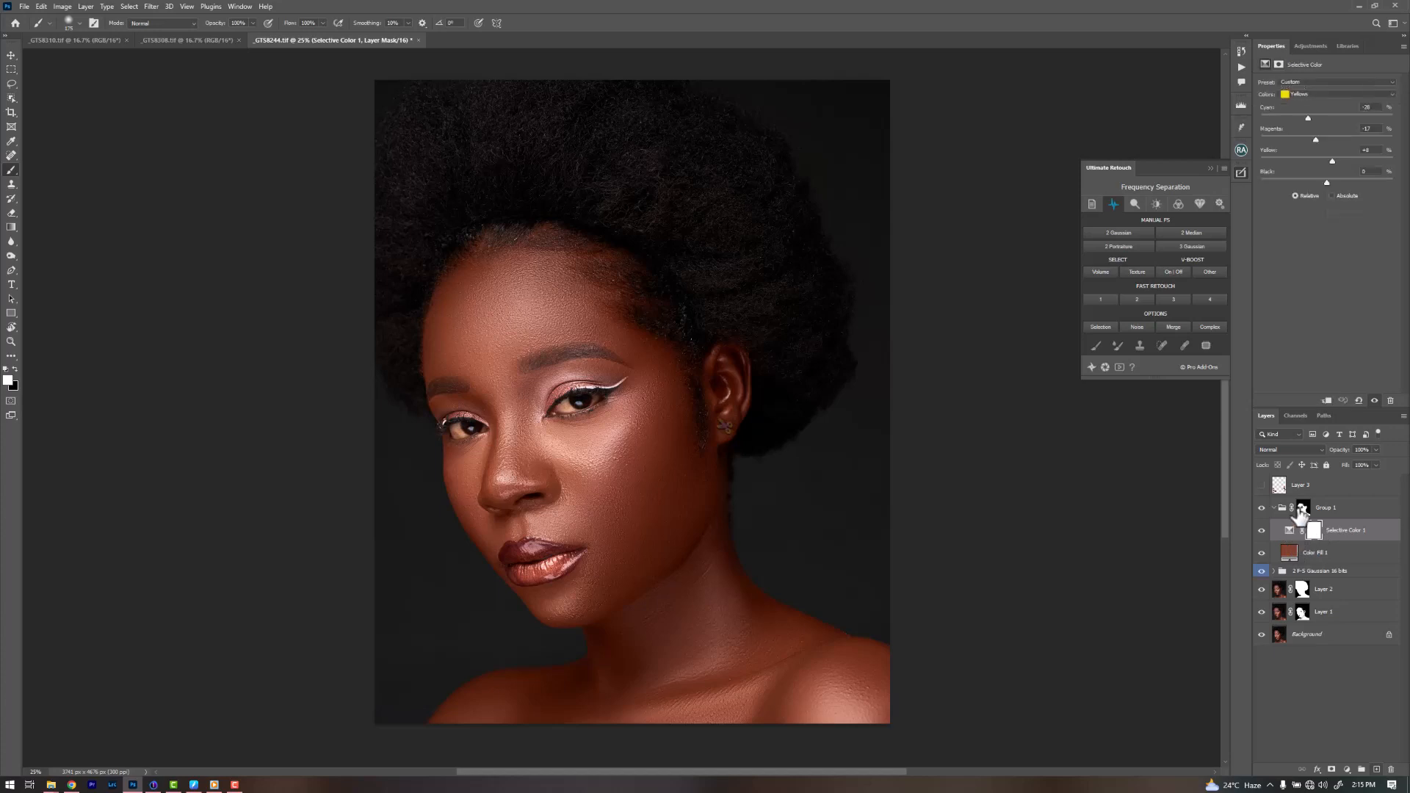
pyautogui.click(1322, 95)
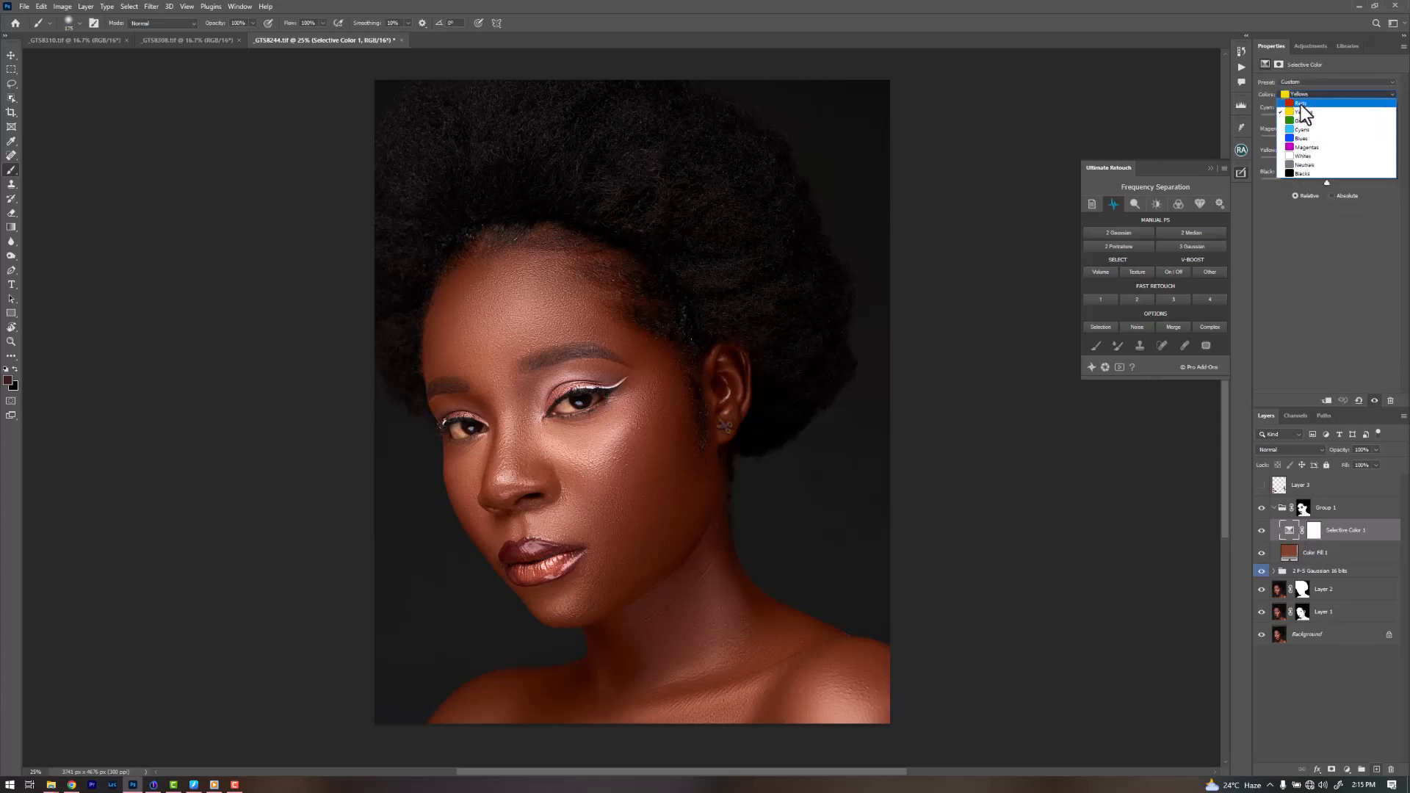
pyautogui.click(1298, 170)
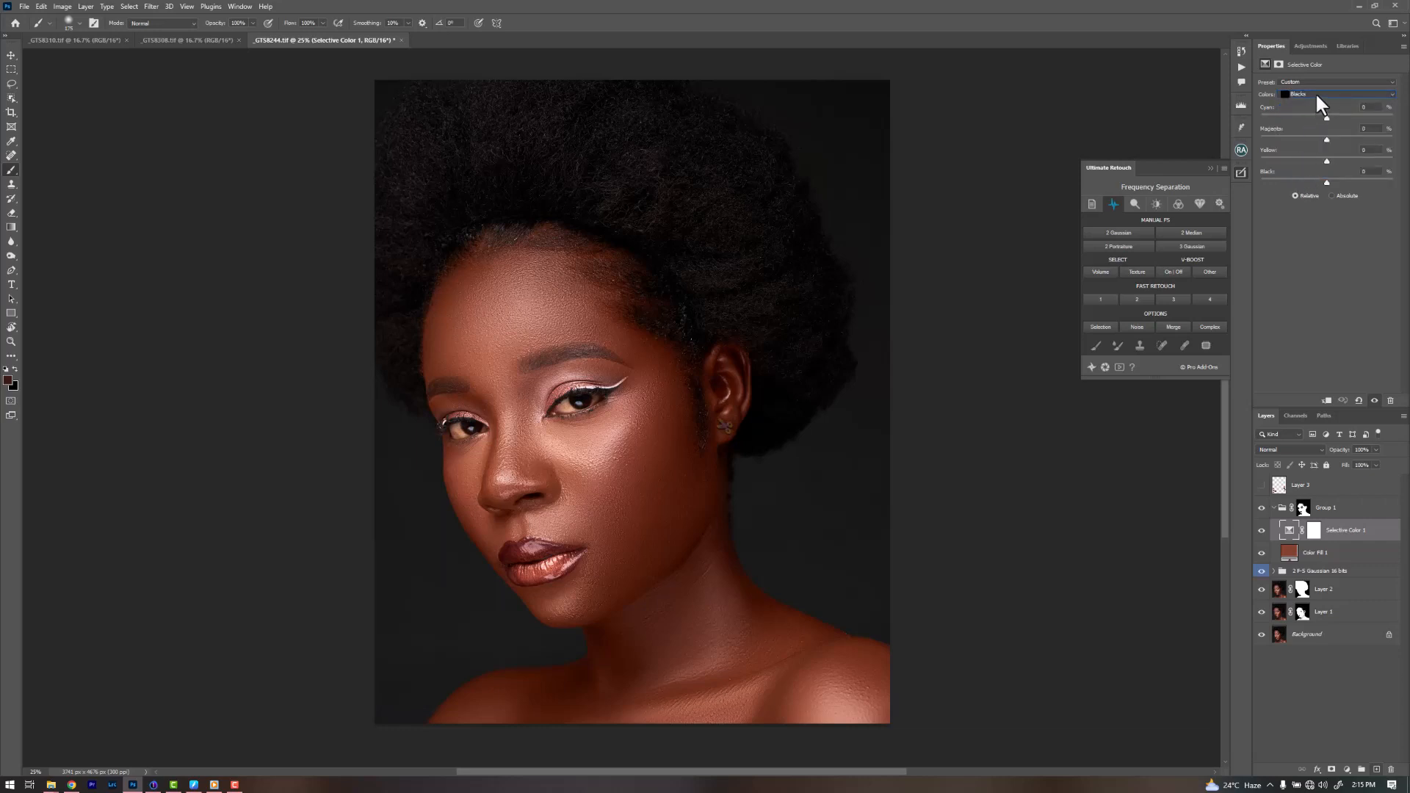
pyautogui.click(1316, 92)
pyautogui.click(1303, 165)
pyautogui.moveTo(1327, 161); pyautogui.dragTo(1328, 160)
pyautogui.click(1371, 150)
pyautogui.click(1369, 129)
# Step: Add a Color Balance adjustment inside Group 1 and set the Shadows' Yellow–Blue balance to +1
pyautogui.click(1348, 770)
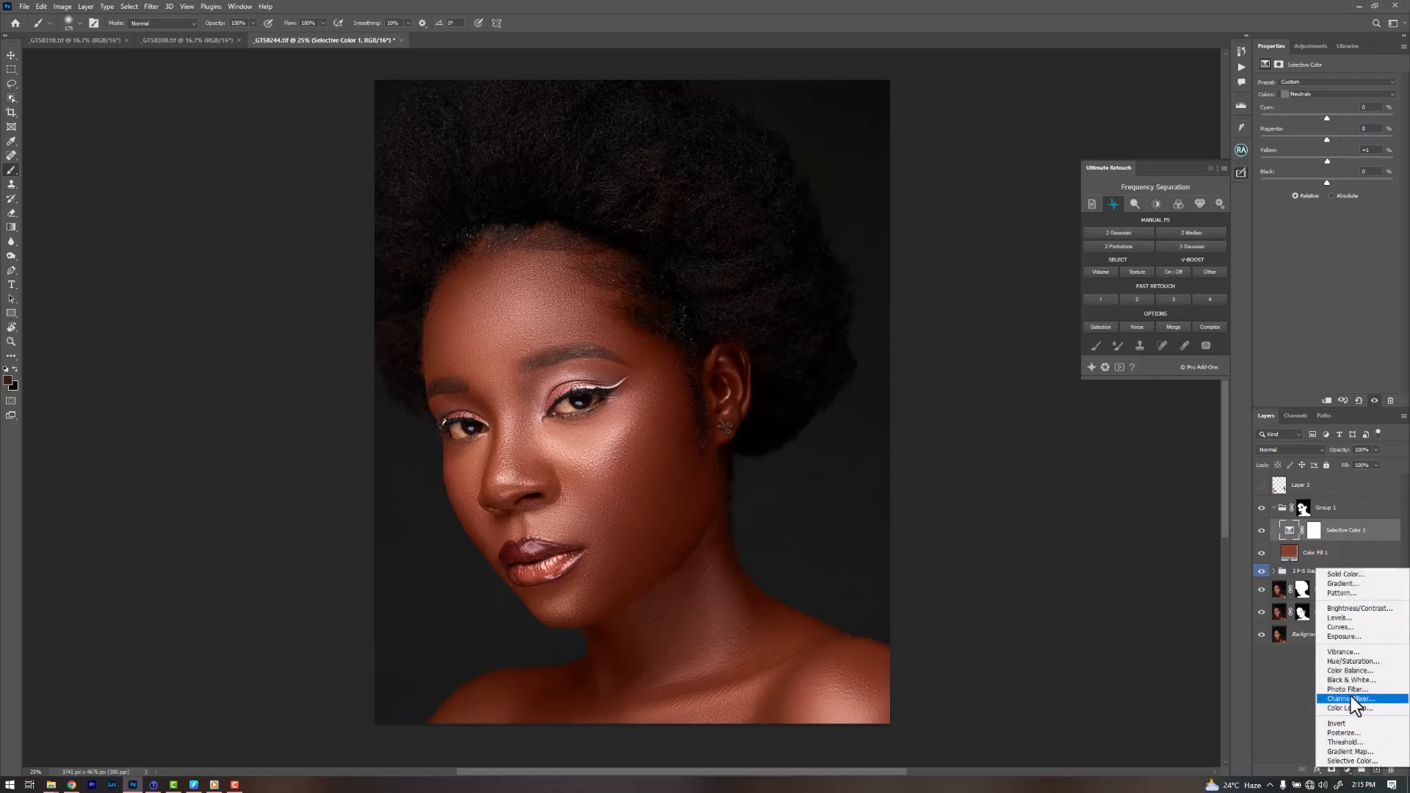
pyautogui.click(1351, 669)
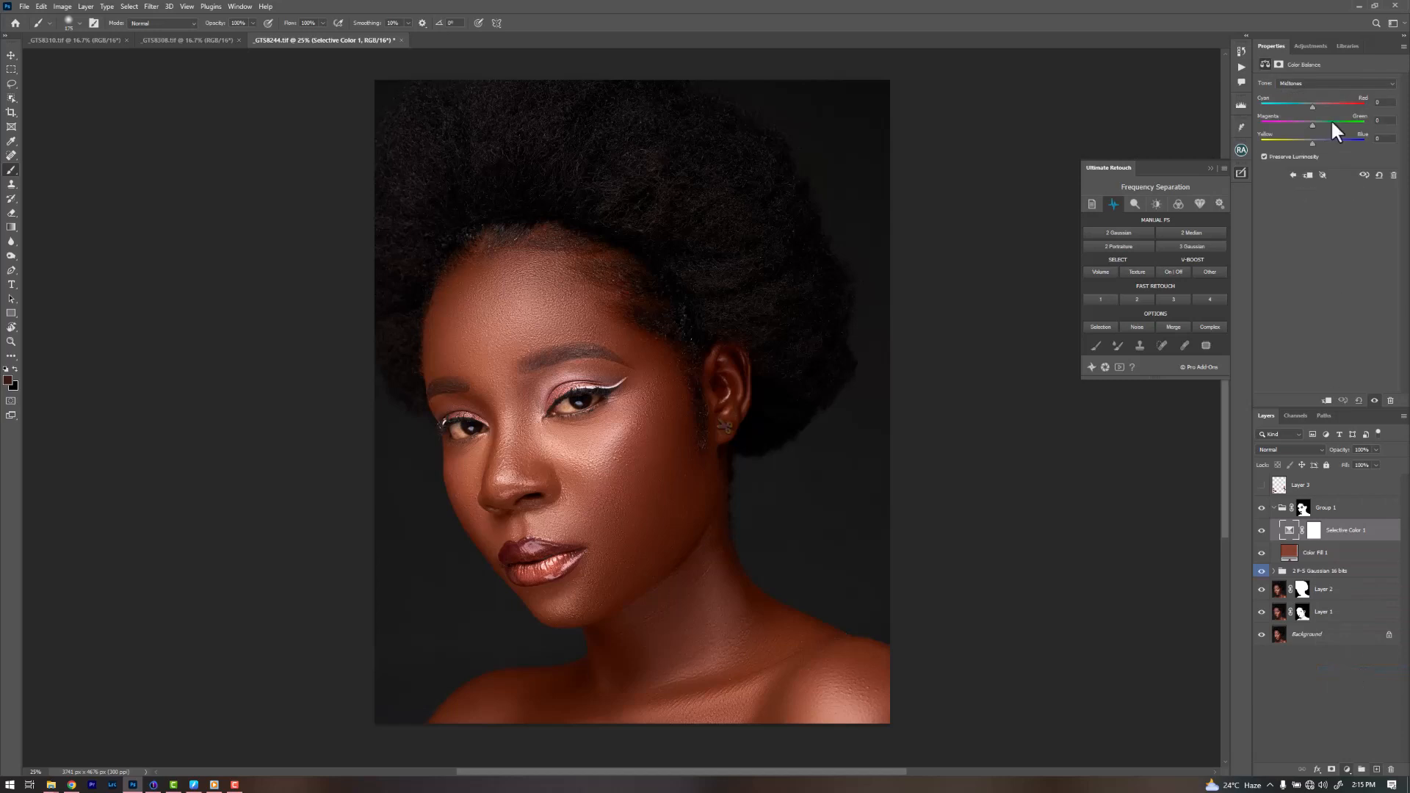
pyautogui.click(1306, 79)
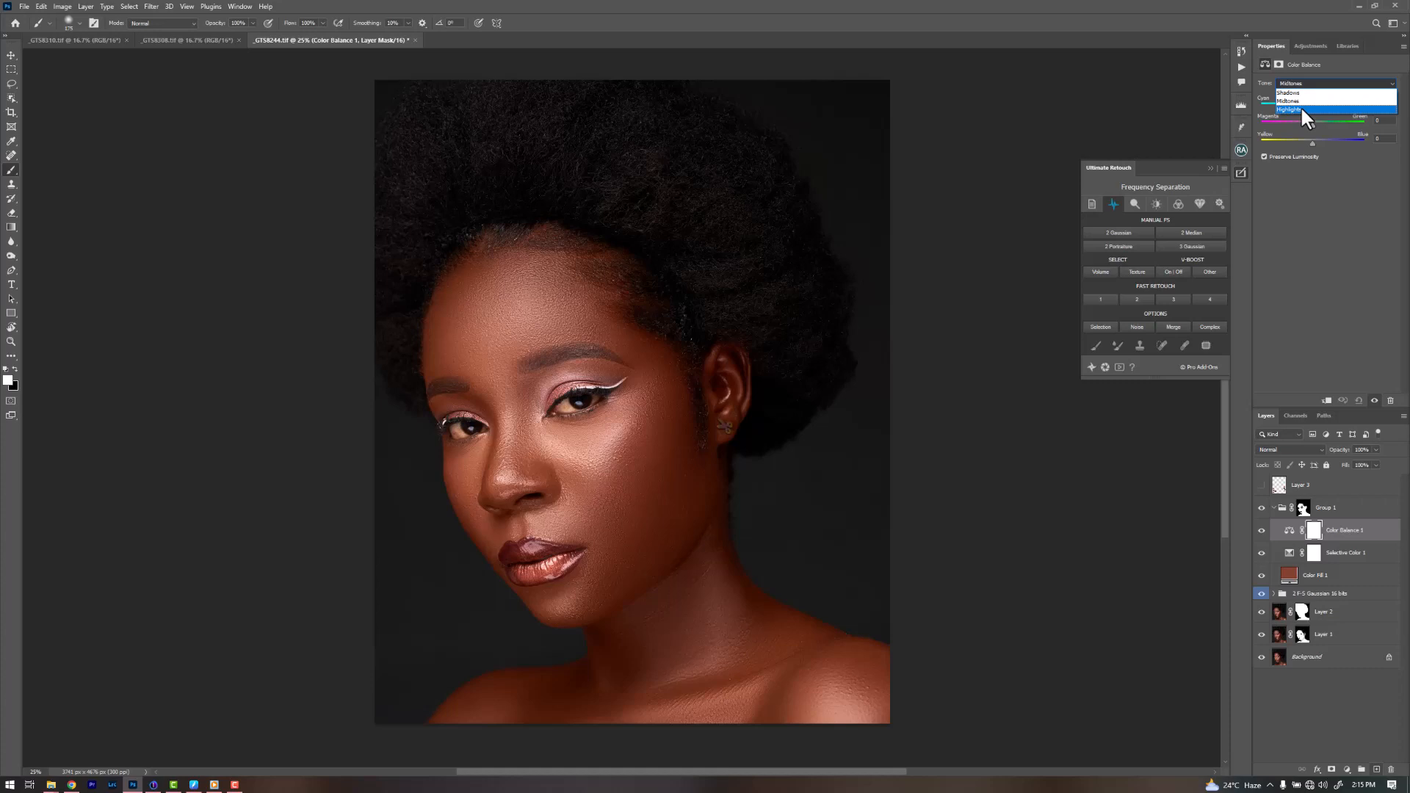
pyautogui.click(1302, 93)
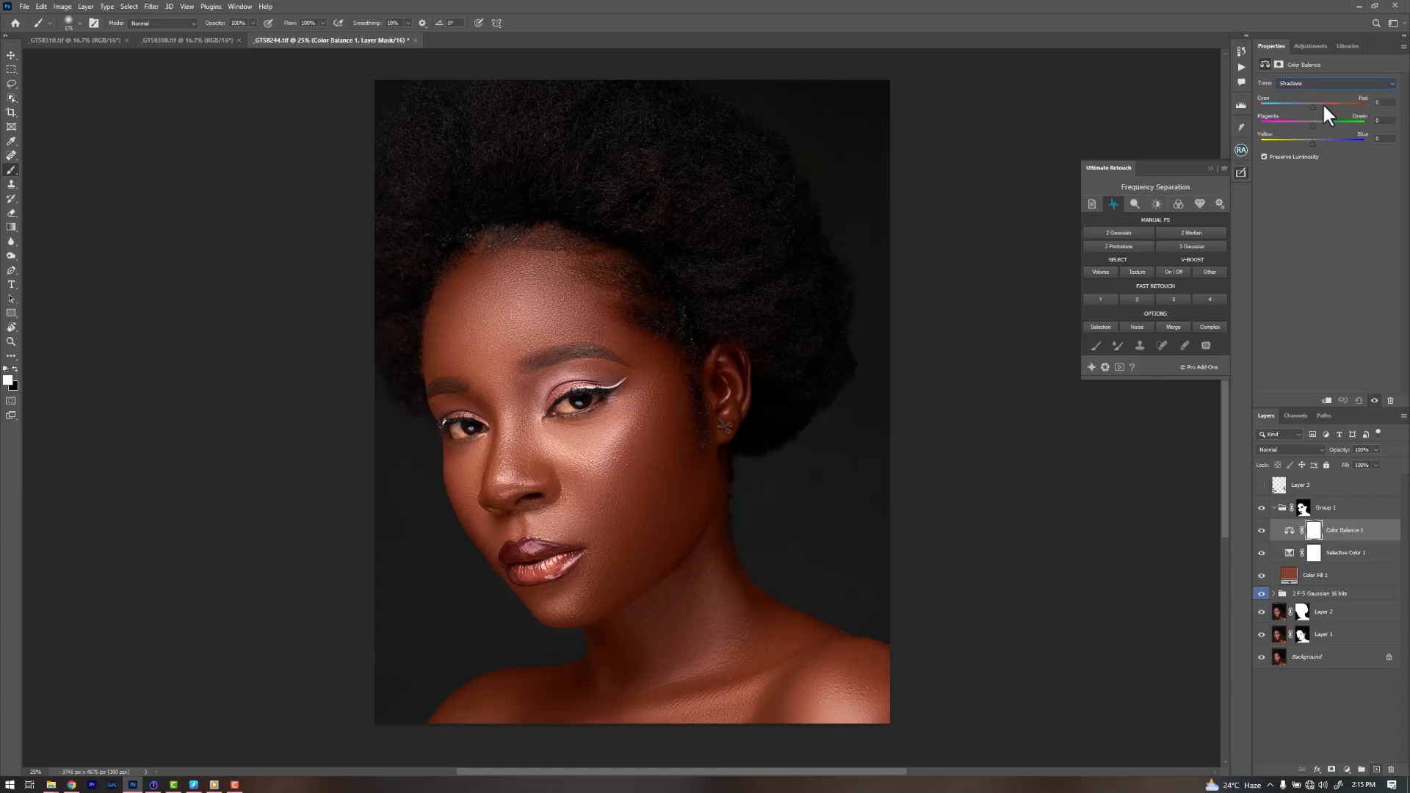
pyautogui.click(1384, 138)
pyautogui.write('-1')
pyautogui.click(1385, 102)
# Step: Set the Color Balance Highlights to Magenta–Green -1 and shift their Yellow–Blue balance slightly towards blue
pyautogui.click(1323, 82)
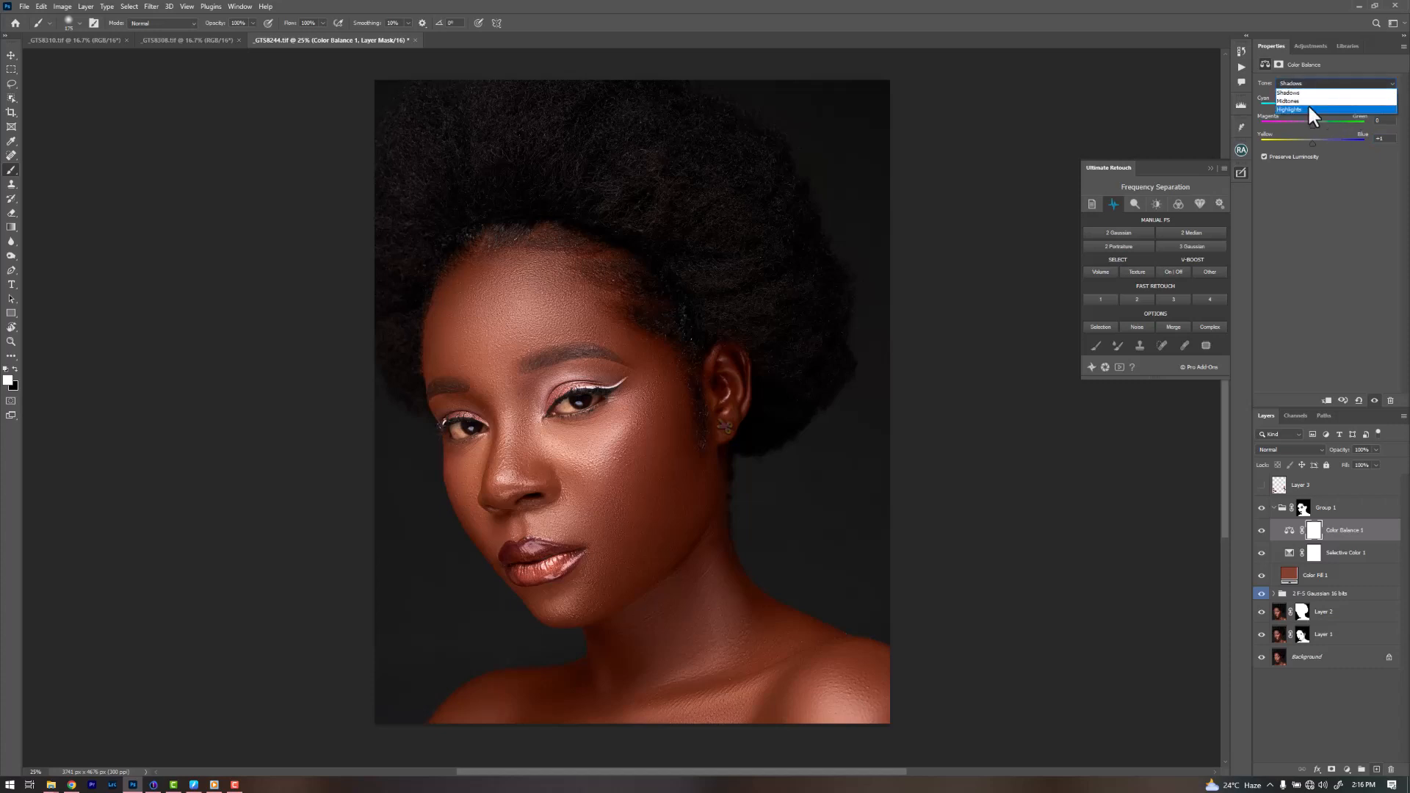
pyautogui.click(1305, 103)
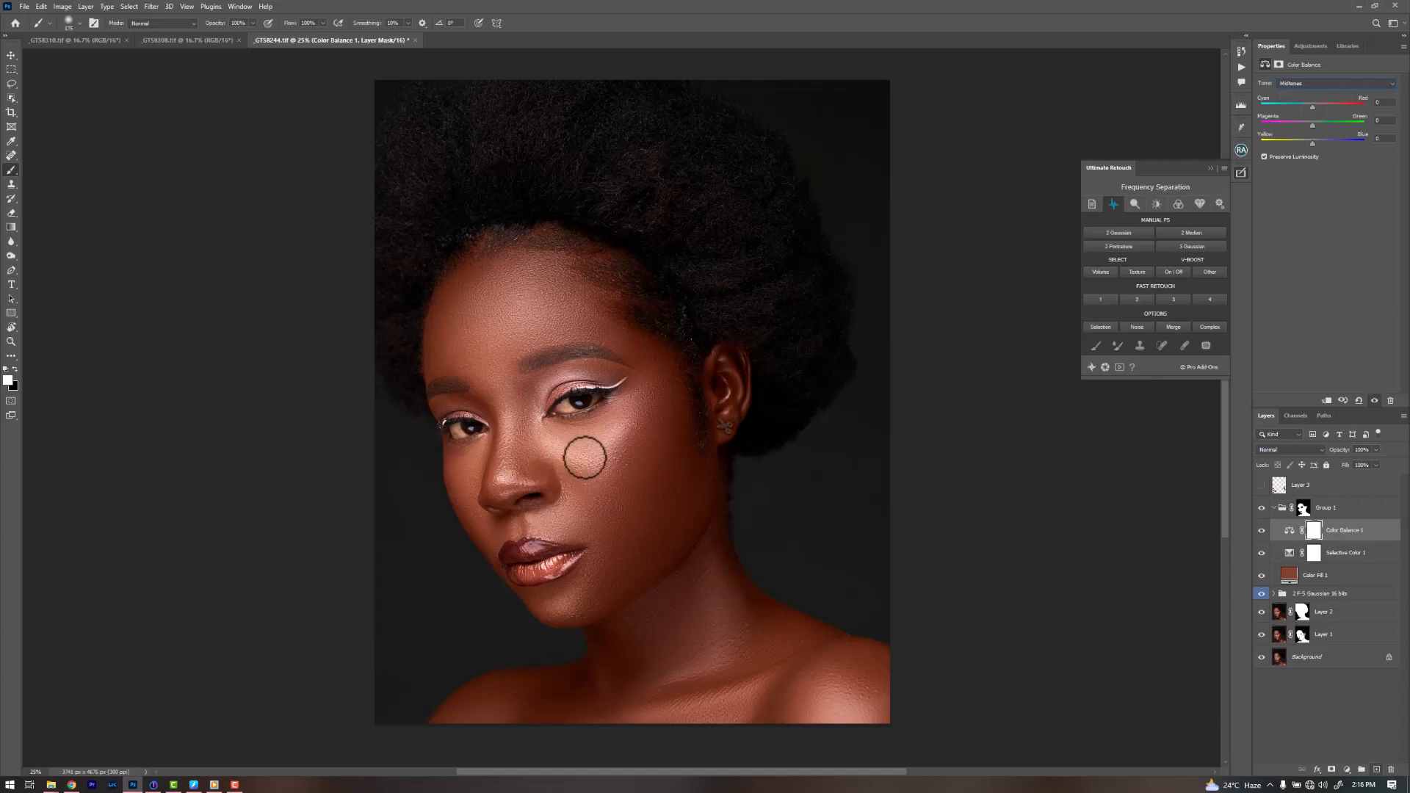
pyautogui.click(1342, 83)
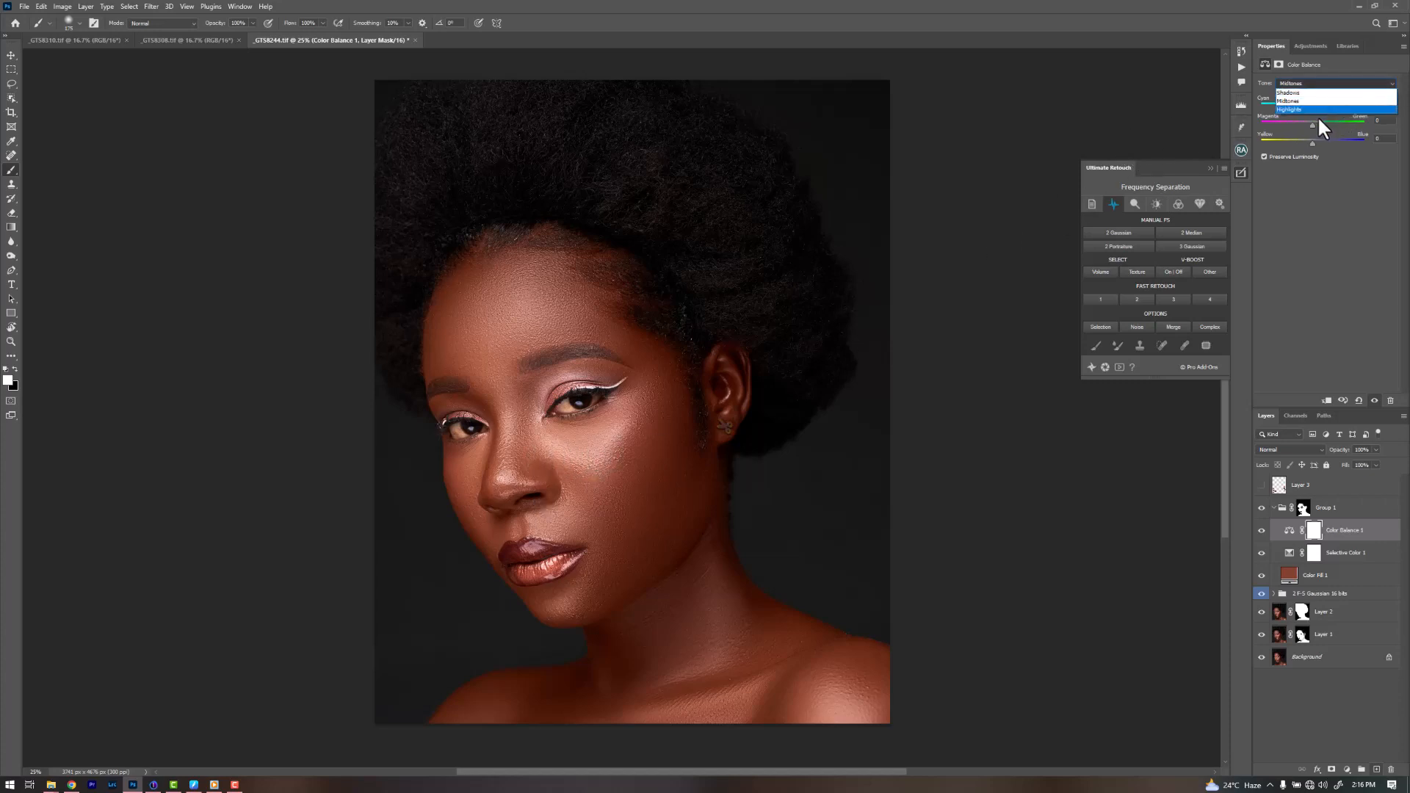
pyautogui.click(1315, 110)
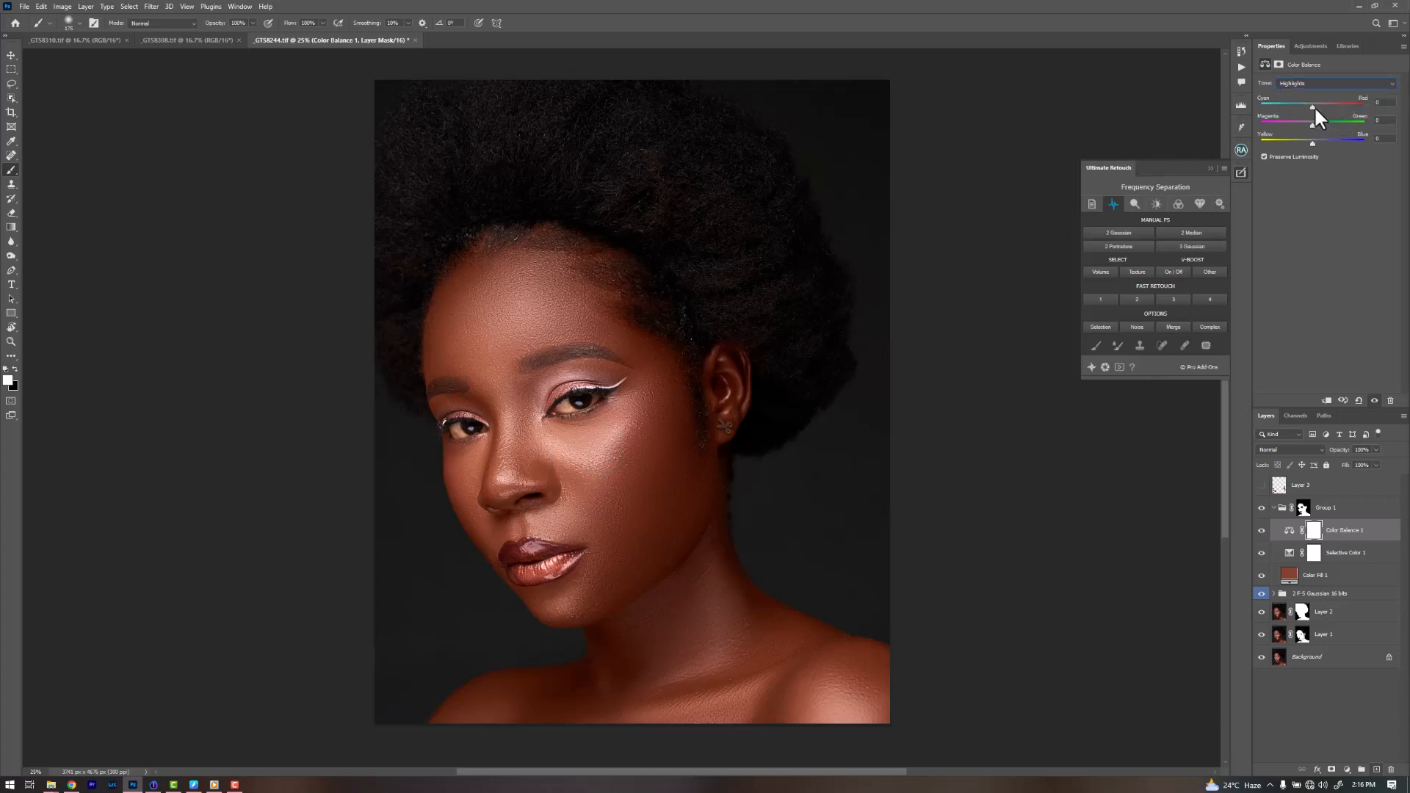
pyautogui.click(1378, 139)
pyautogui.moveTo(1389, 102); pyautogui.dragTo(1371, 100)
pyautogui.press('Up')
pyautogui.moveTo(1384, 140); pyautogui.dragTo(1352, 138)
pyautogui.click(1388, 121)
# Step: Fine-tune the Cyan–Red and Yellow–Blue balance of the Color Balance Midtones
pyautogui.click(1341, 81)
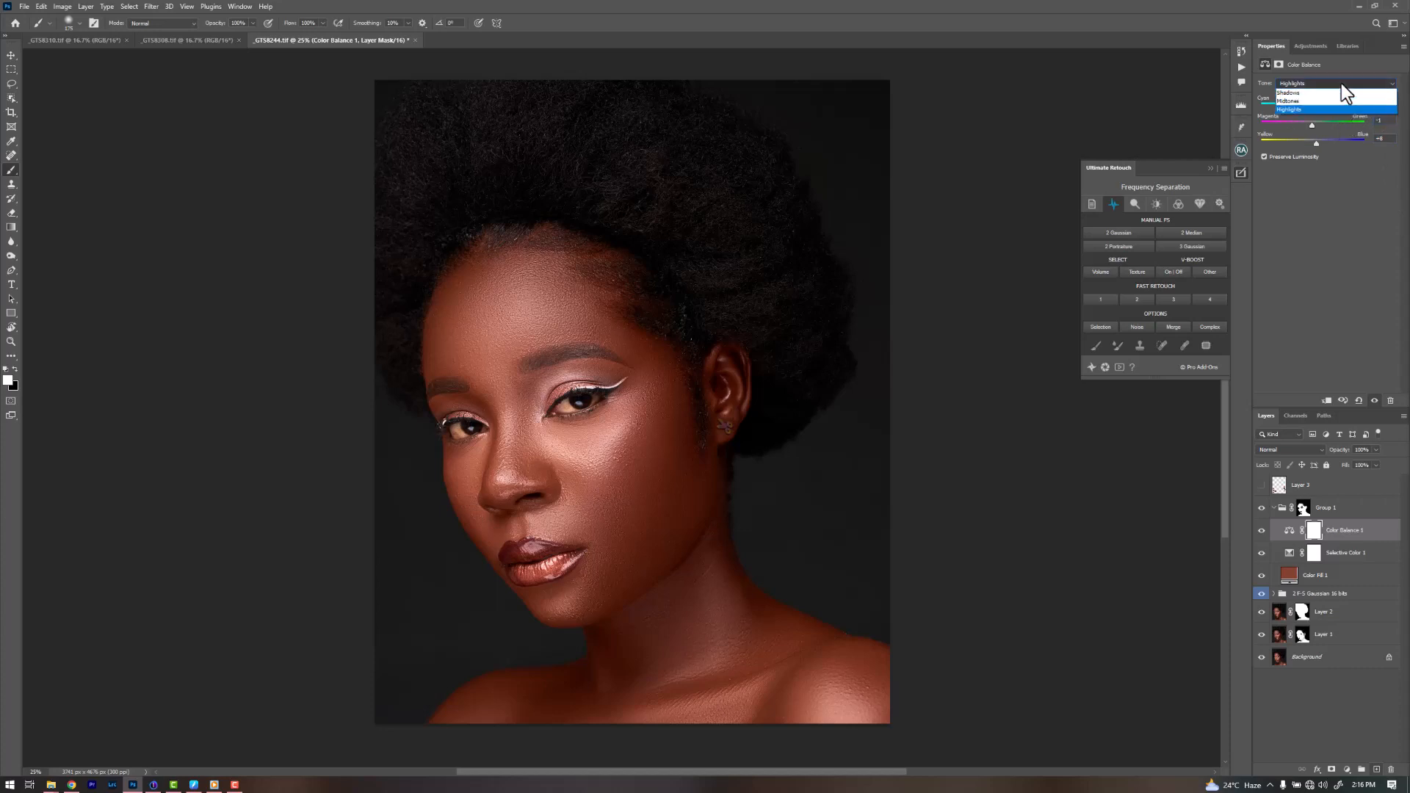
pyautogui.click(1302, 102)
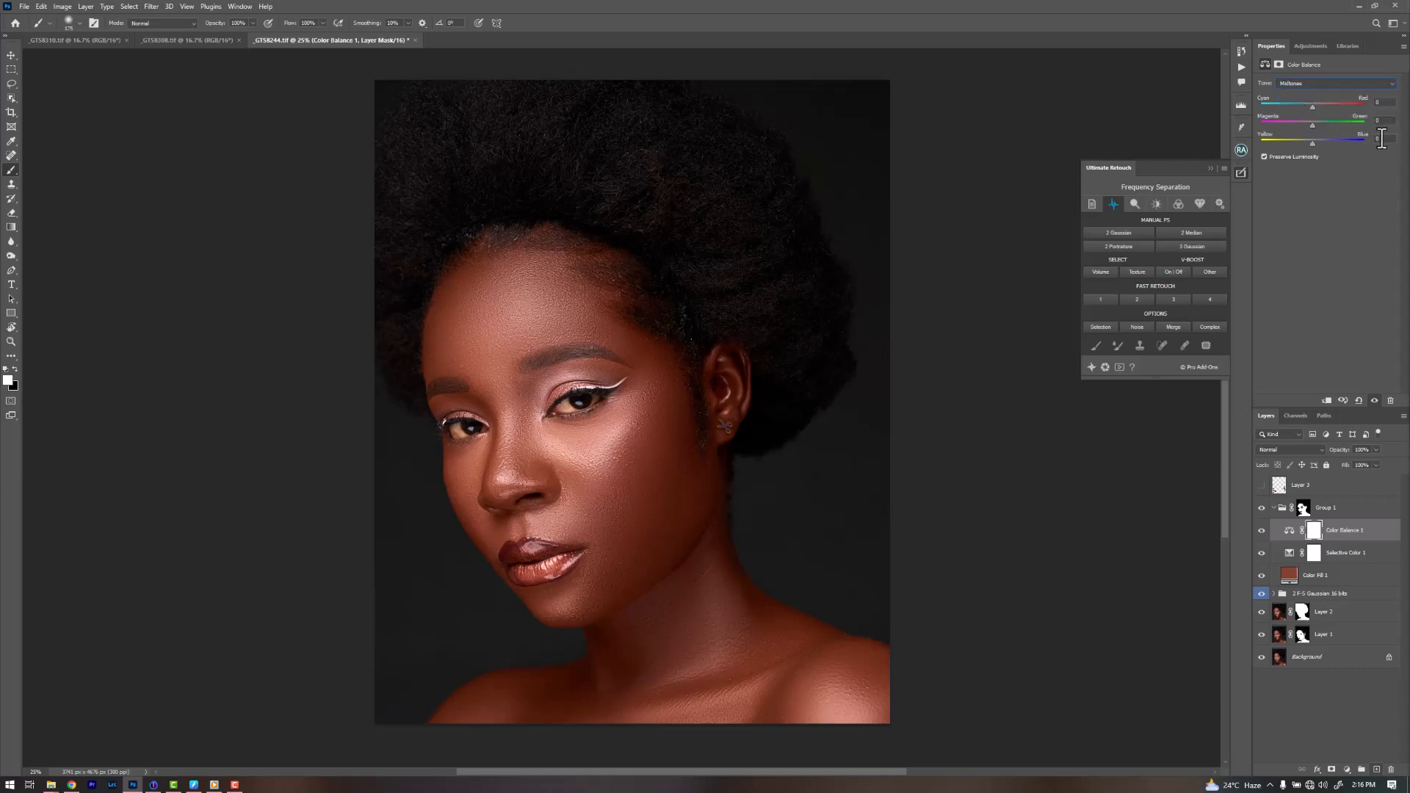
pyautogui.click(1385, 103)
pyautogui.click(1386, 138)
pyautogui.moveTo(1387, 139); pyautogui.dragTo(1365, 139)
pyautogui.moveTo(1386, 103); pyautogui.dragTo(1366, 103)
# Step: Add a Selective Color adjustment above the collapsed Group 1 with Blacks' Black at +2, and compare the edit with the original Background
pyautogui.click(1274, 507)
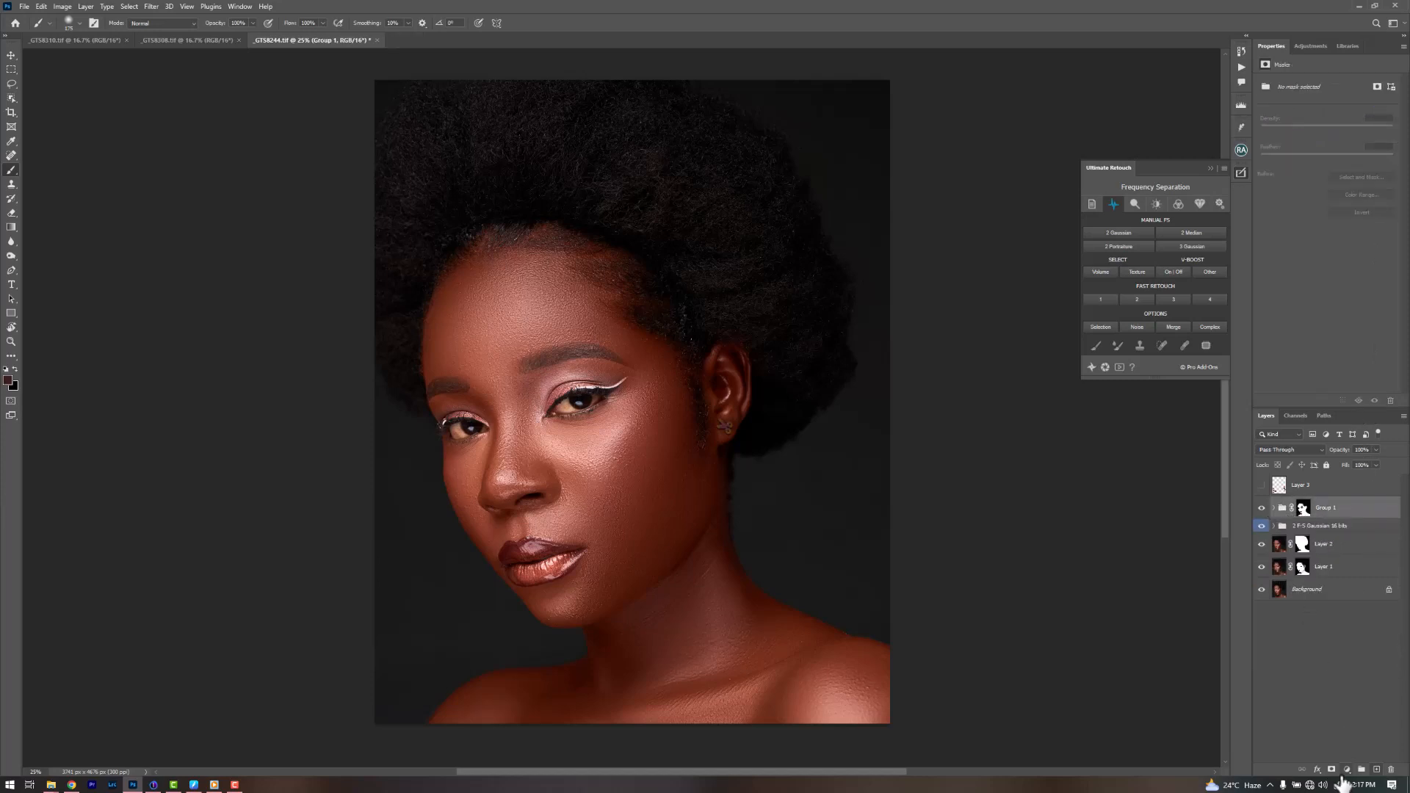
pyautogui.click(1347, 770)
pyautogui.click(1355, 781)
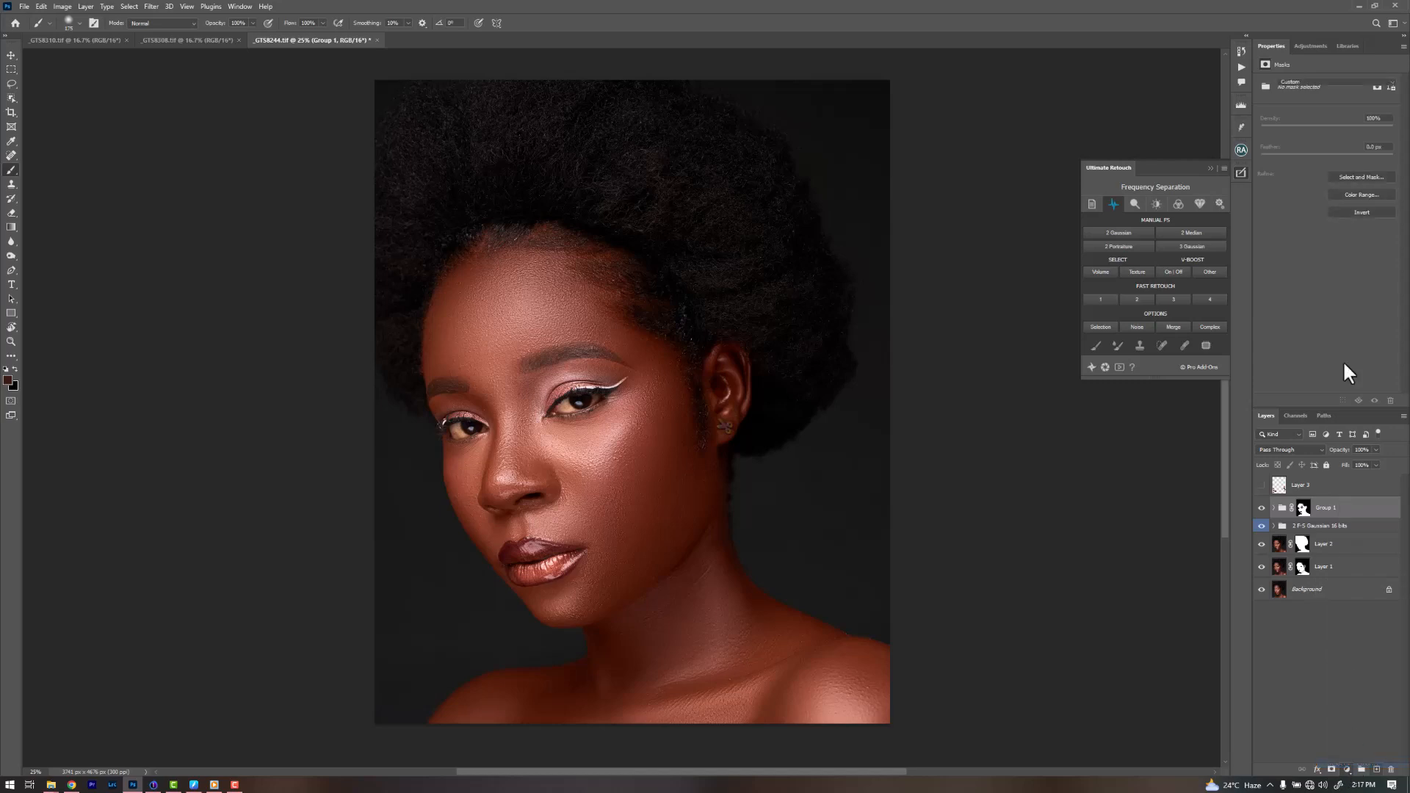
pyautogui.click(1332, 94)
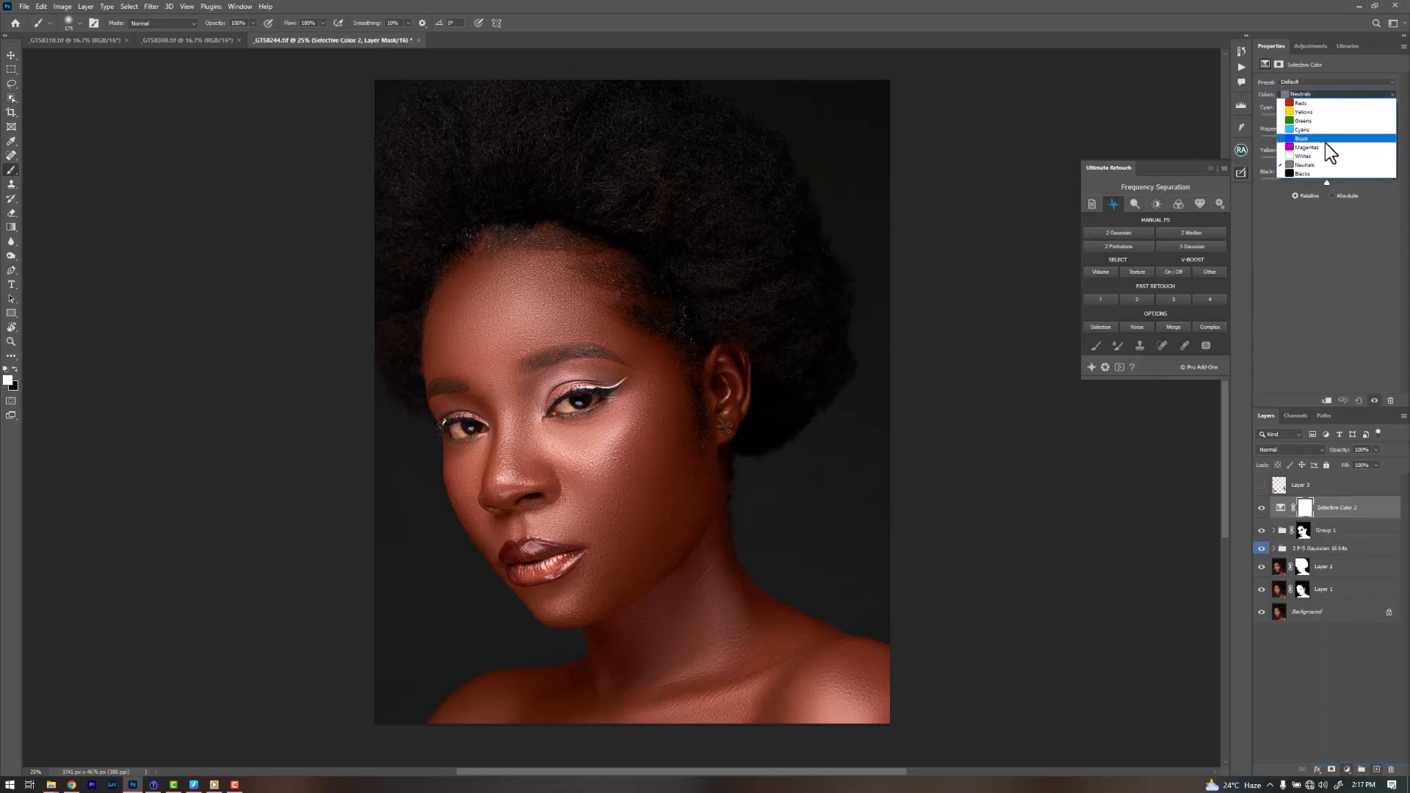
pyautogui.click(1317, 174)
pyautogui.click(1374, 171)
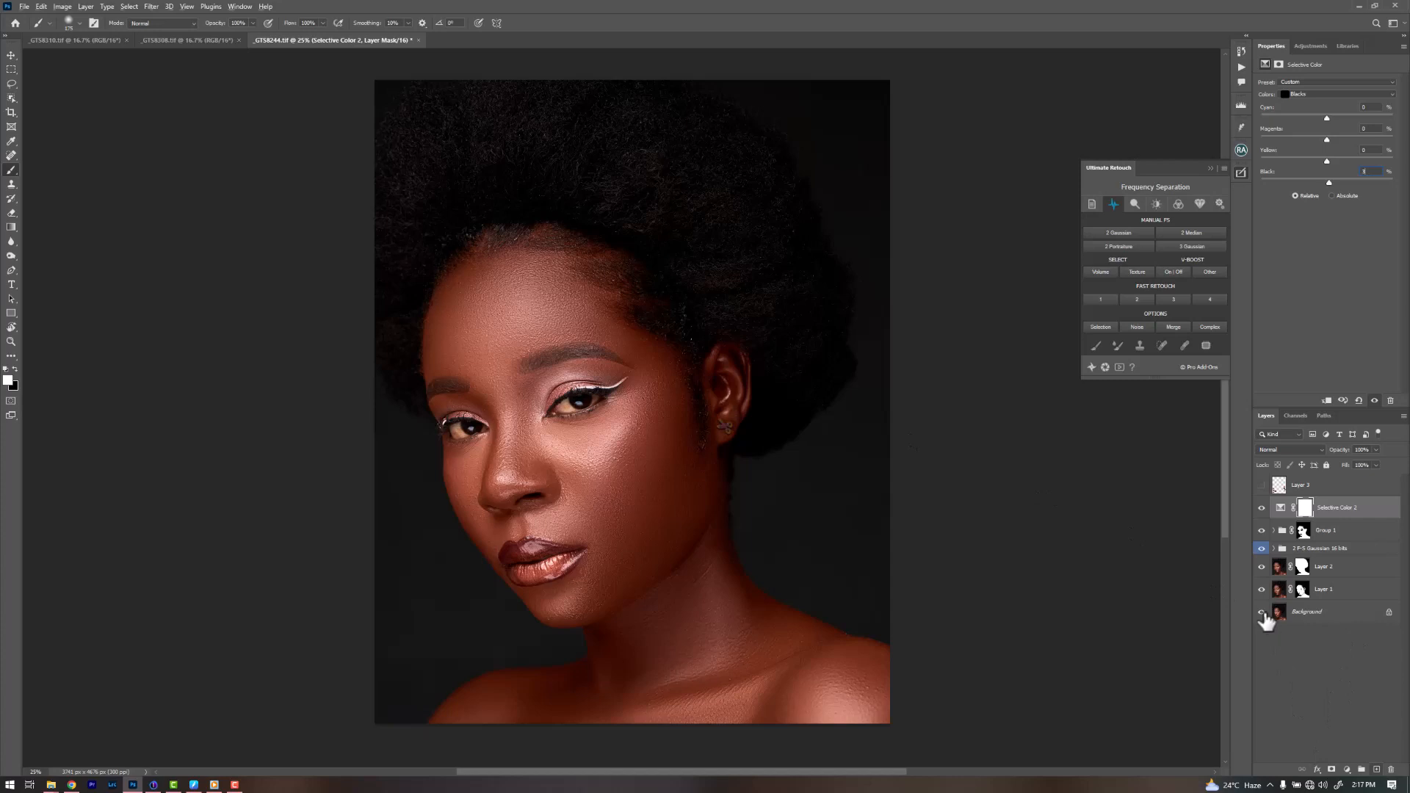
pyautogui.keyDown('alt'); pyautogui.click(1262, 612); pyautogui.keyUp('alt')
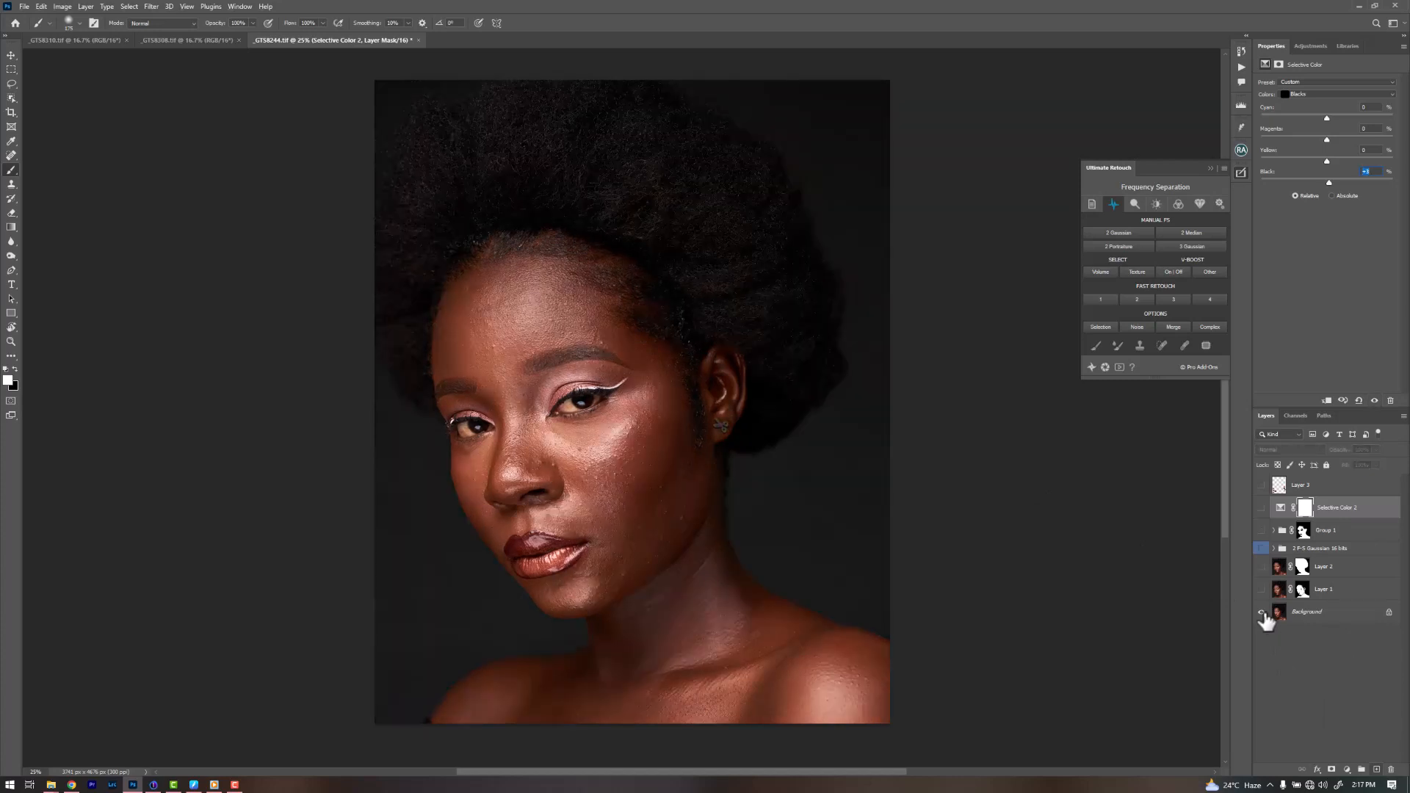
pyautogui.keyDown('alt'); pyautogui.click(1262, 612); pyautogui.keyUp('alt')
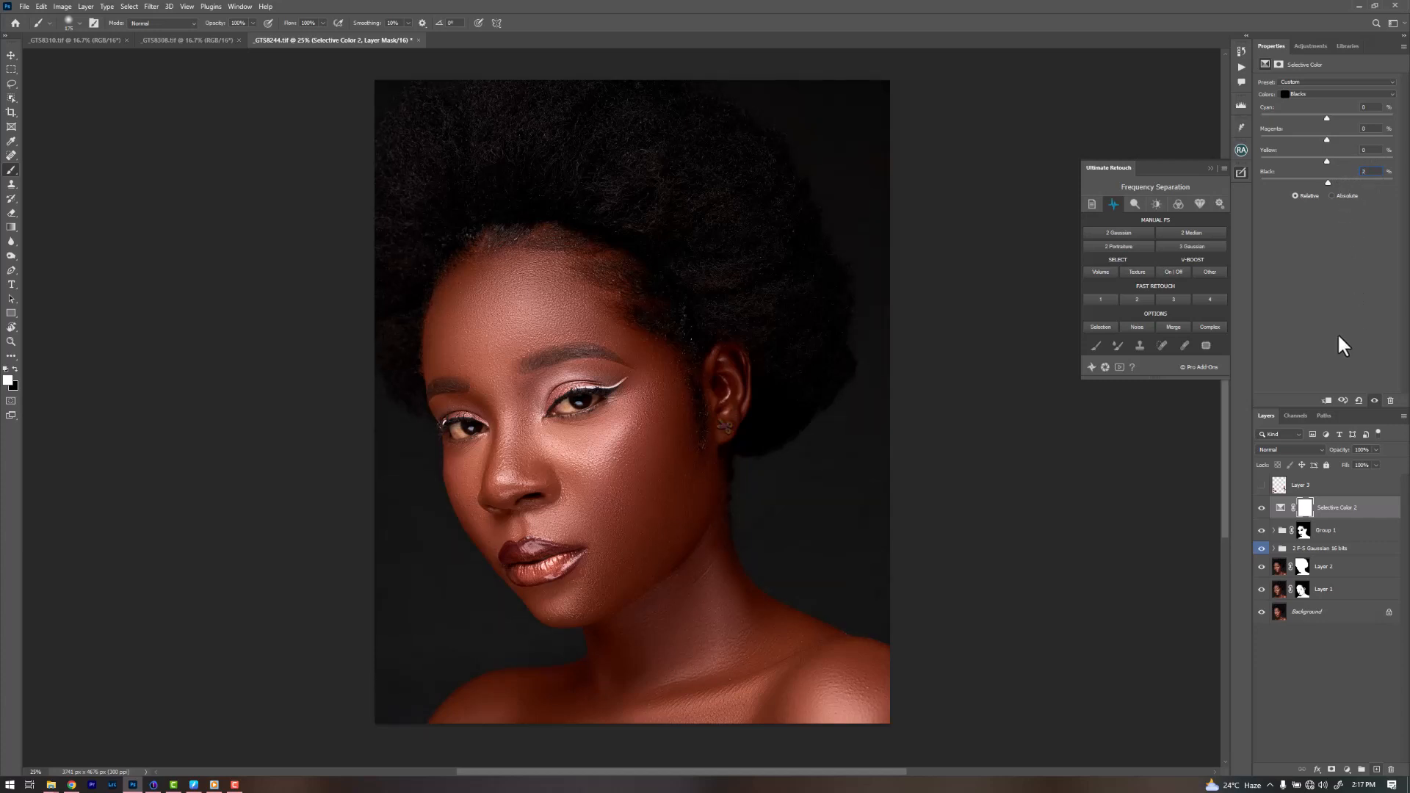
# Step: Show the actions in button mode and run the "White eyes and teeth" action
pyautogui.click(1241, 67)
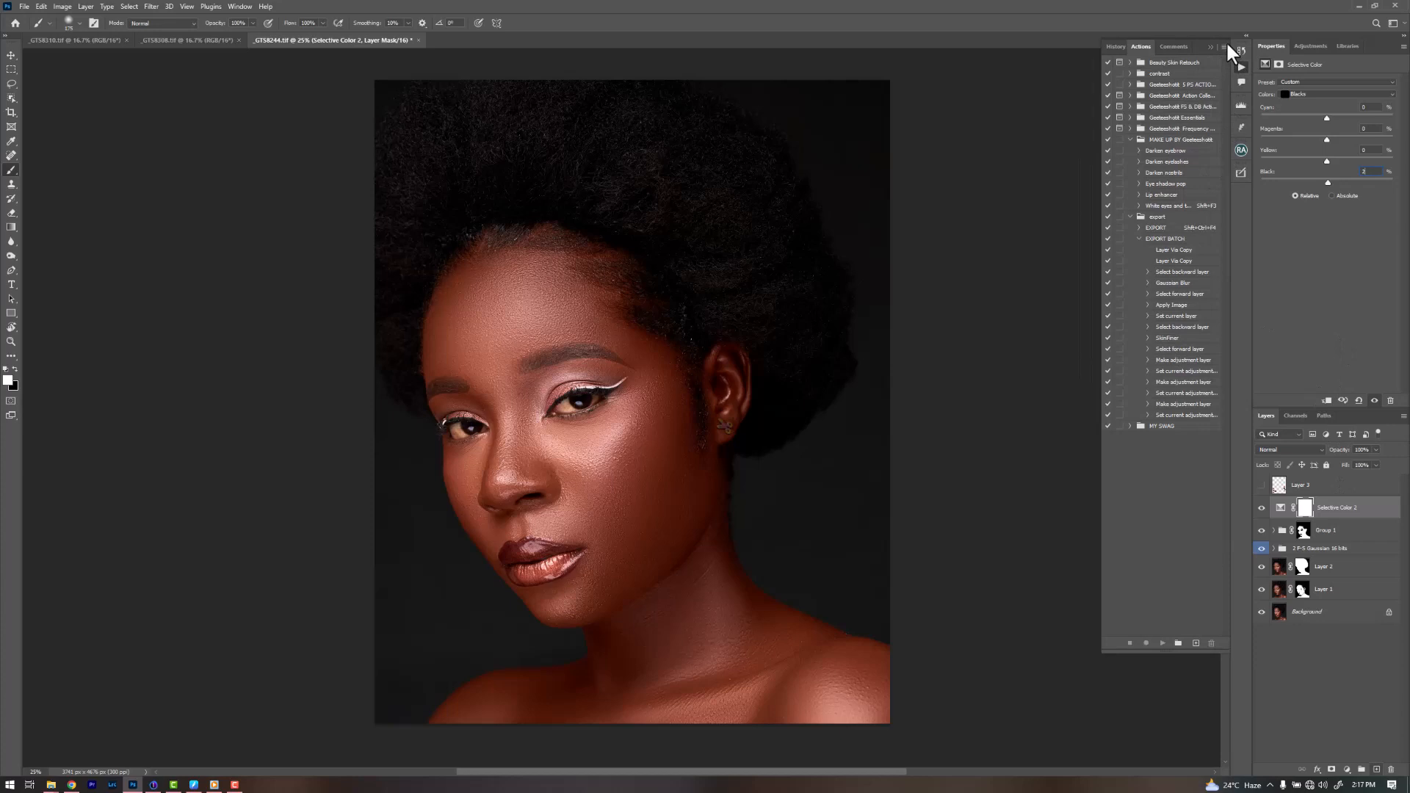
pyautogui.click(1230, 47)
pyautogui.click(1243, 56)
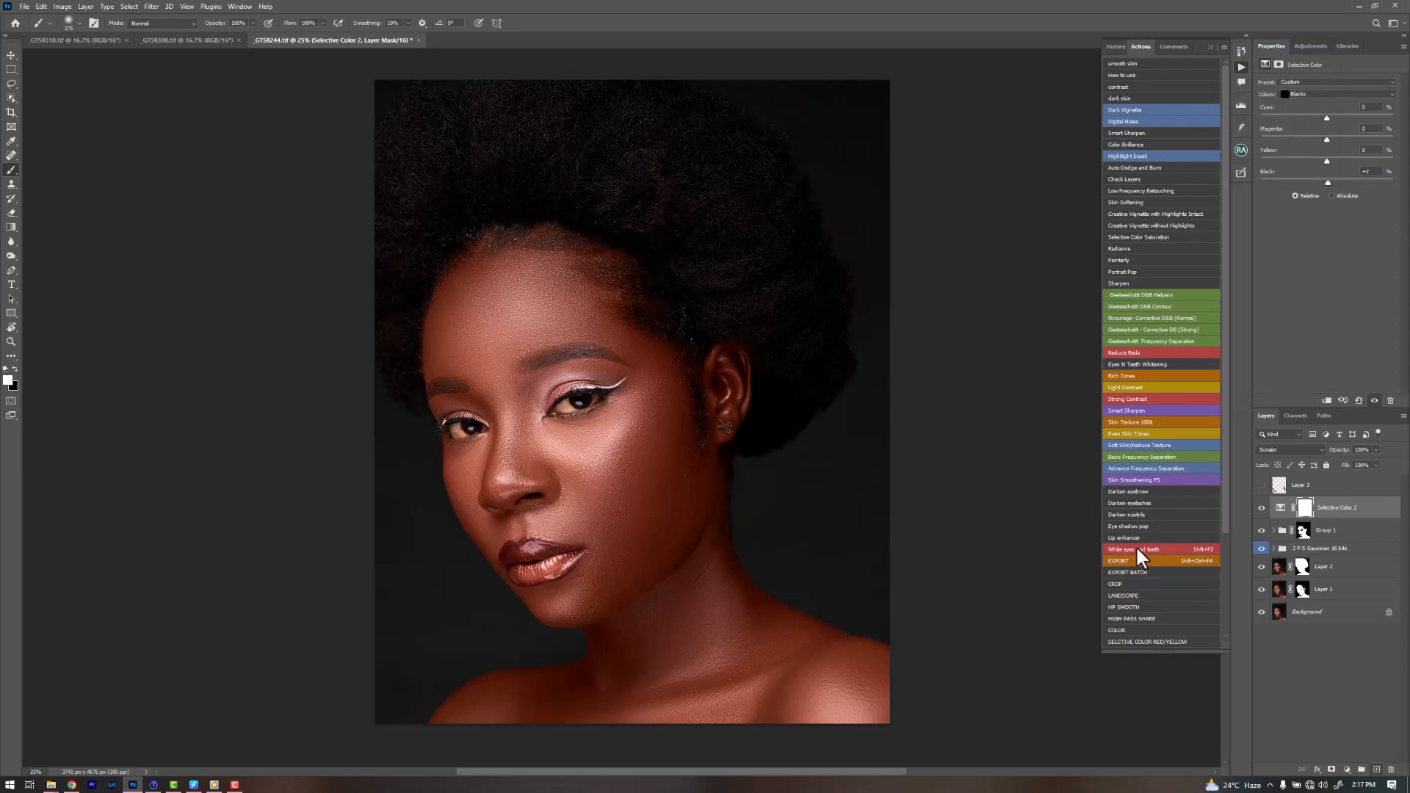
pyautogui.click(1139, 552)
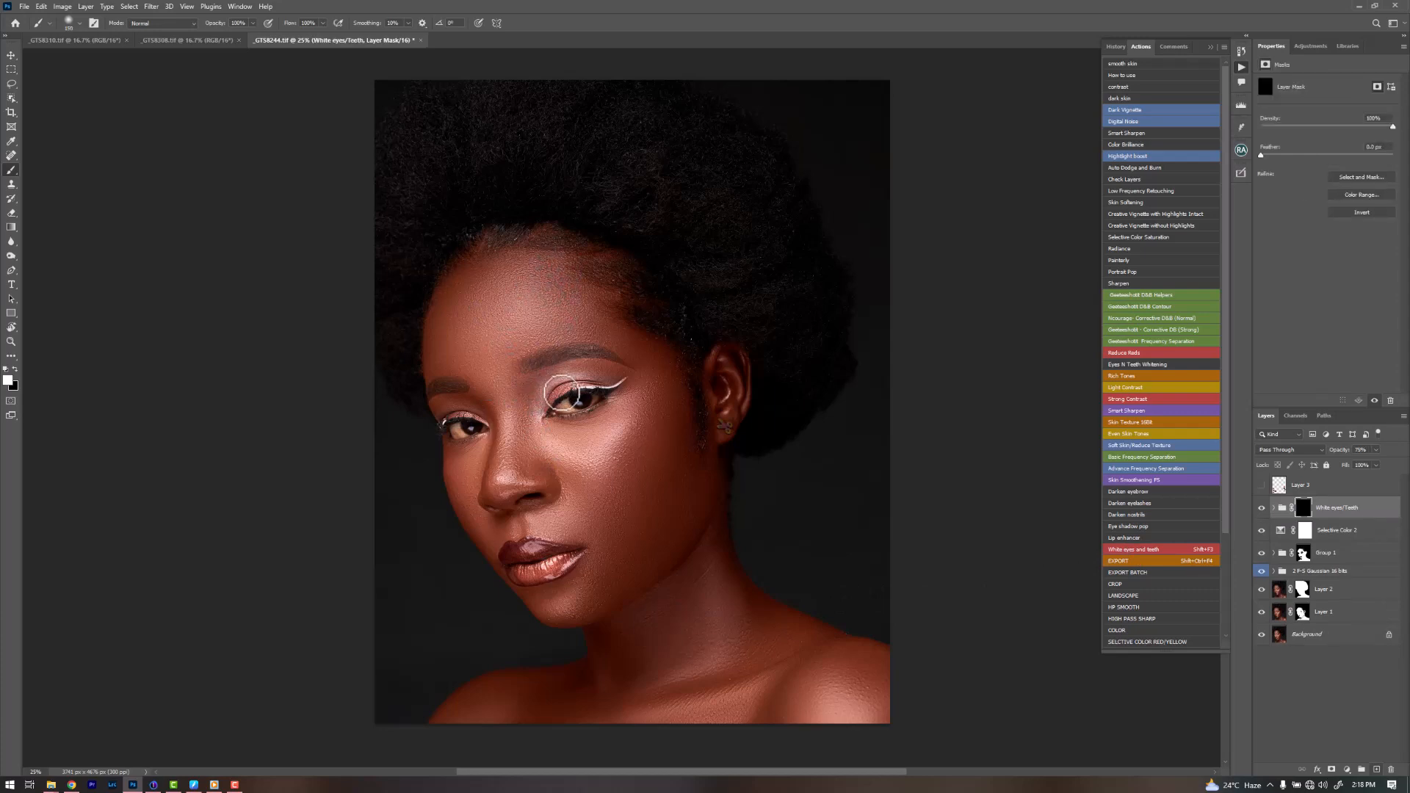
# Step: Shrink the brush and paint white over the whites of both eyes on the White eyes/Teeth group mask
pyautogui.press('[')
pyautogui.press('[')
pyautogui.press('[')
pyautogui.press('[')
pyautogui.press('[')
pyautogui.press('[')
pyautogui.press('[')
pyautogui.press('[')
pyautogui.moveTo(484, 430)
pyautogui.mouseDown()
pyautogui.moveTo(457, 426)
pyautogui.moveTo(457, 438)
pyautogui.mouseUp()
pyautogui.press('[')
pyautogui.press('[')
# Step: Add a new empty layer above the White eyes/Teeth group and lower the brush flow for retouching the eyes
pyautogui.hotkey('ctrl', '-')
pyautogui.hotkey('ctrl', '-')
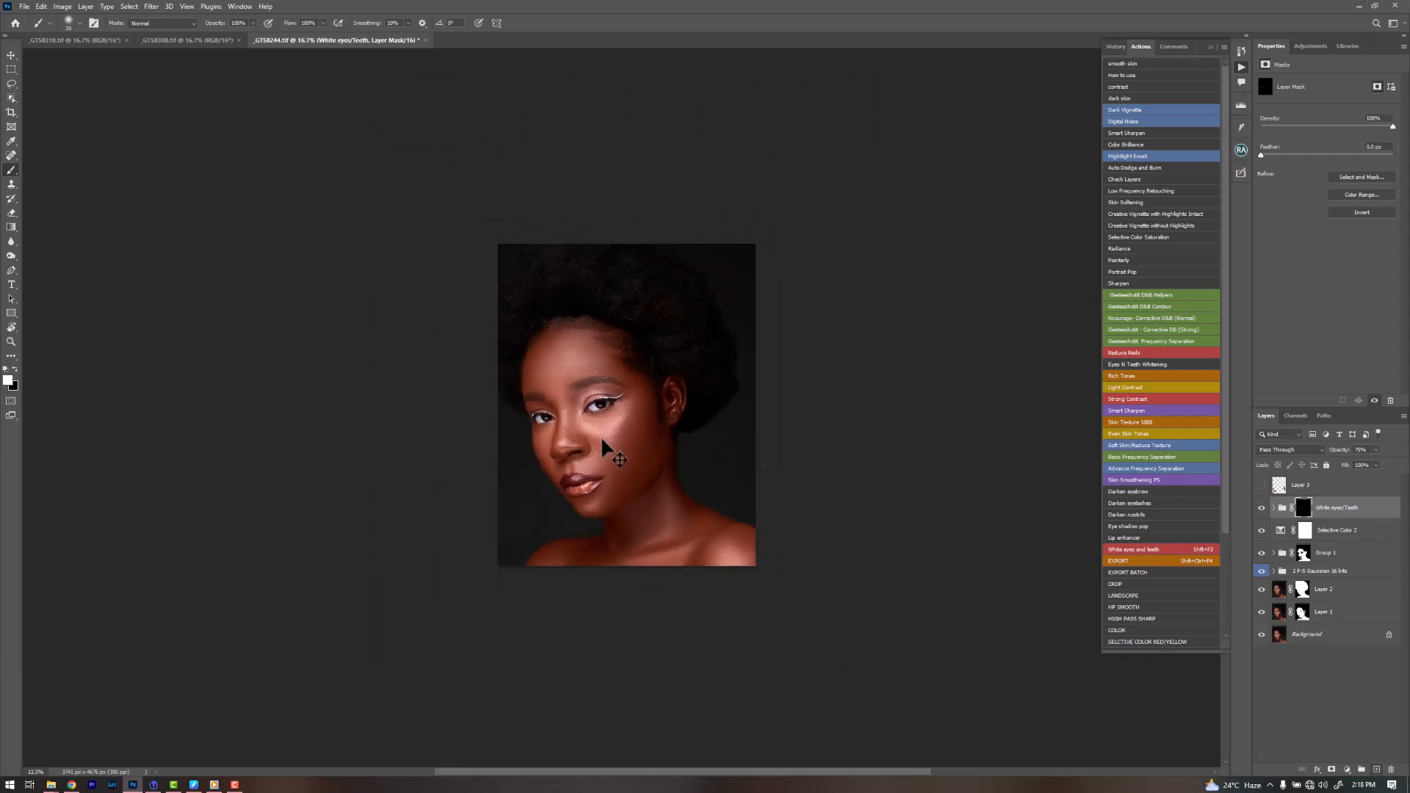
pyautogui.hotkey('ctrl', '+')
pyautogui.hotkey('ctrl', '+')
pyautogui.hotkey('ctrl', '+')
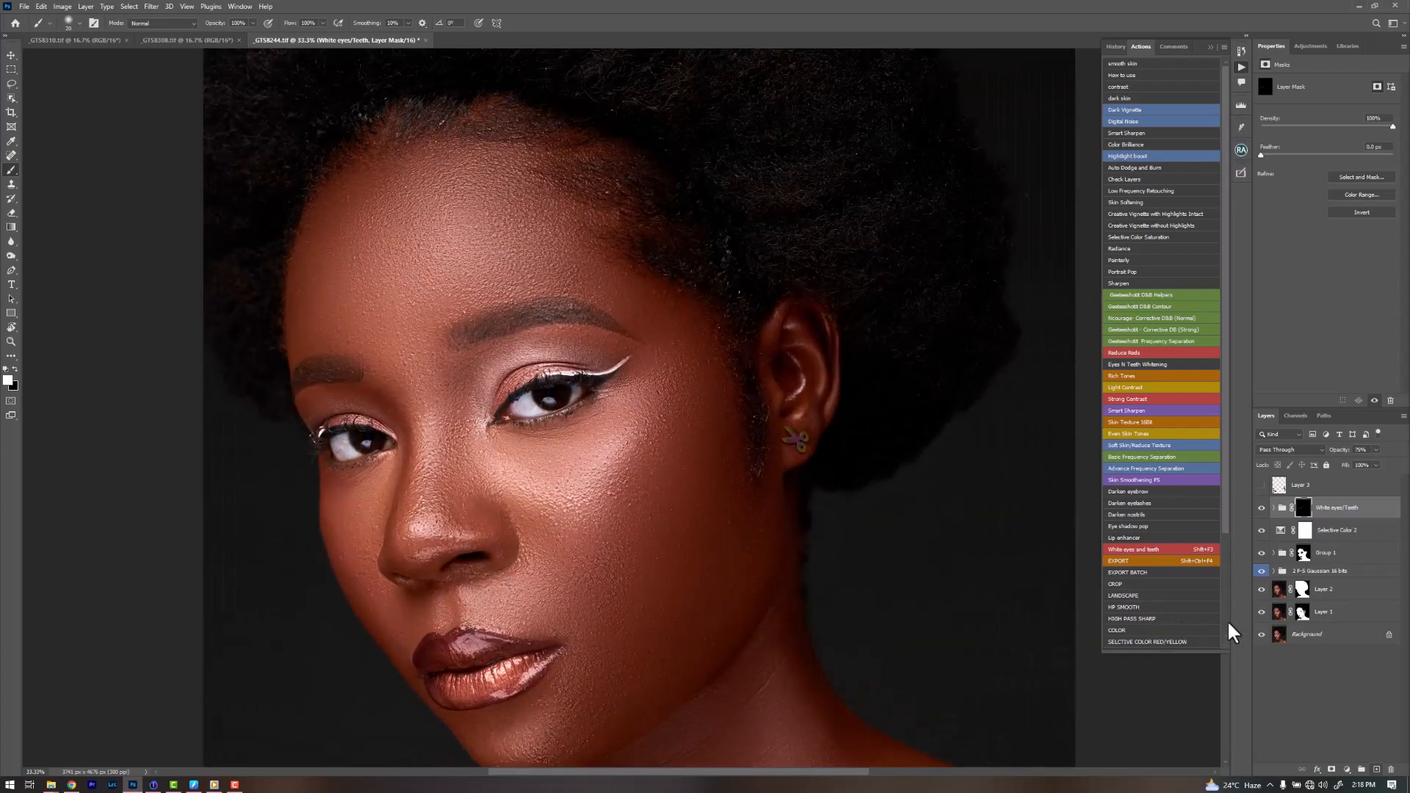
pyautogui.hotkey('ctrl', '+')
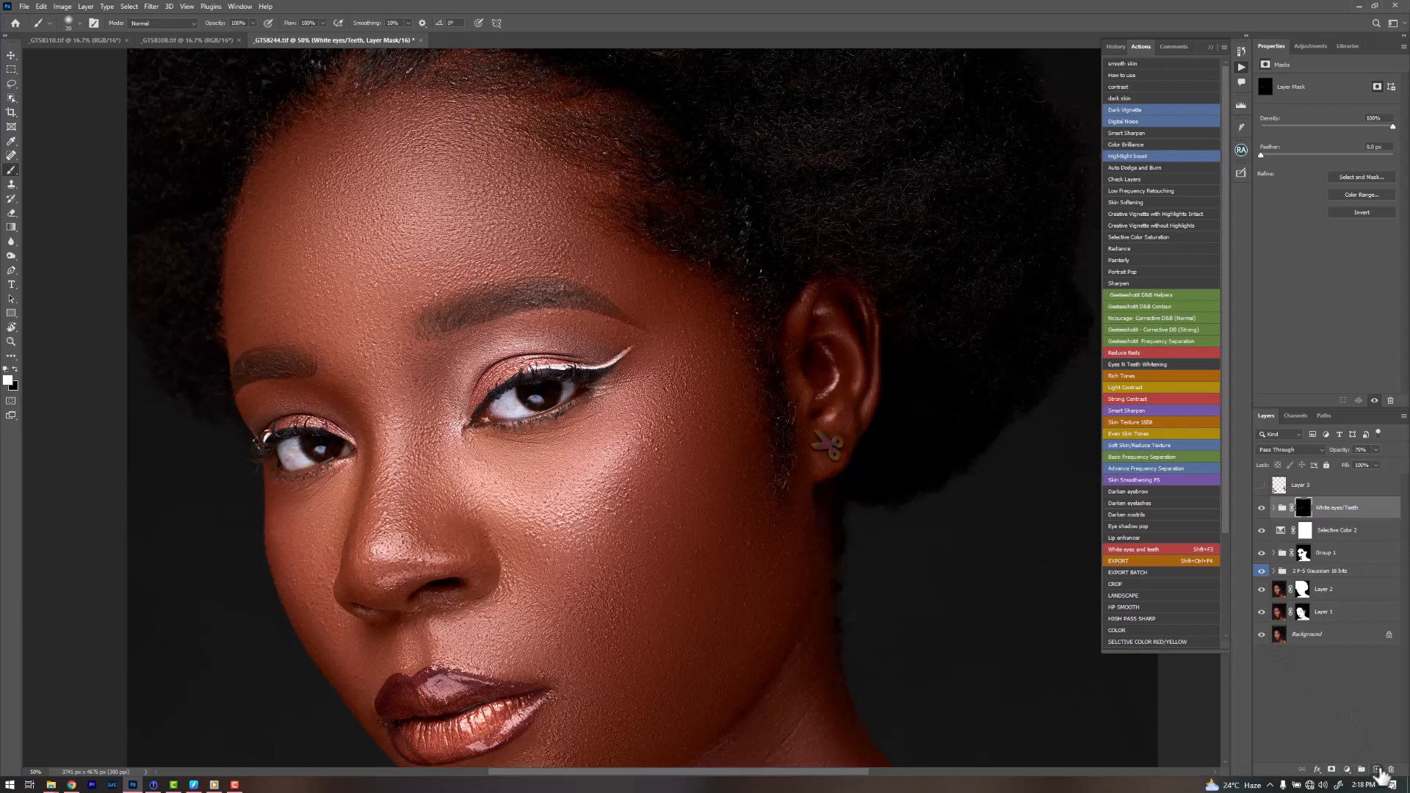
pyautogui.click(1378, 770)
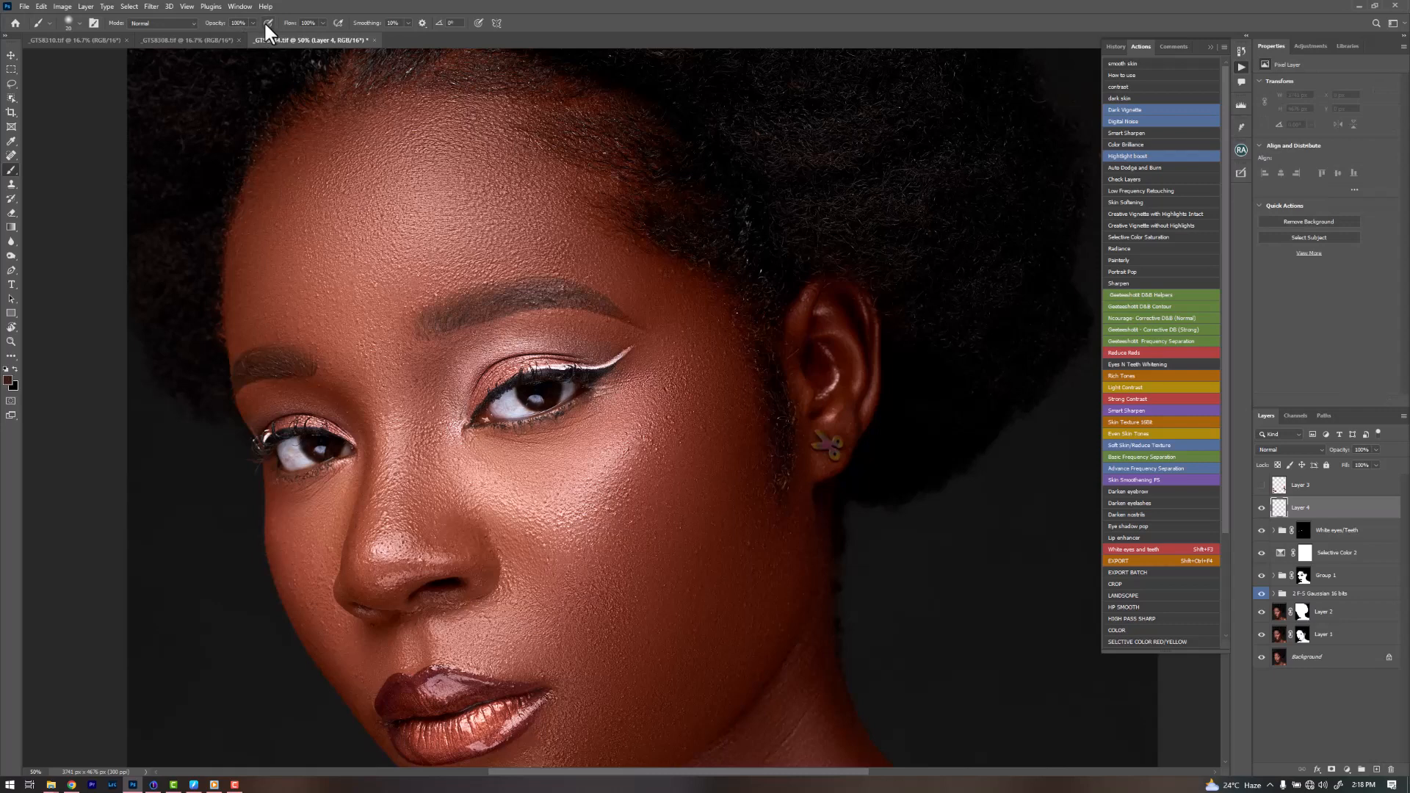
pyautogui.moveTo(291, 28); pyautogui.dragTo(248, 37)
# Step: Sample colours from the eye whites and paint them lightly over the uneven areas in both eyes on Layer 4
pyautogui.keyDown('alt'); pyautogui.click(285, 448); pyautogui.keyUp('alt')
pyautogui.moveTo(288, 448); pyautogui.dragTo(296, 459)
pyautogui.keyDown('alt'); pyautogui.click(295, 445); pyautogui.keyUp('alt')
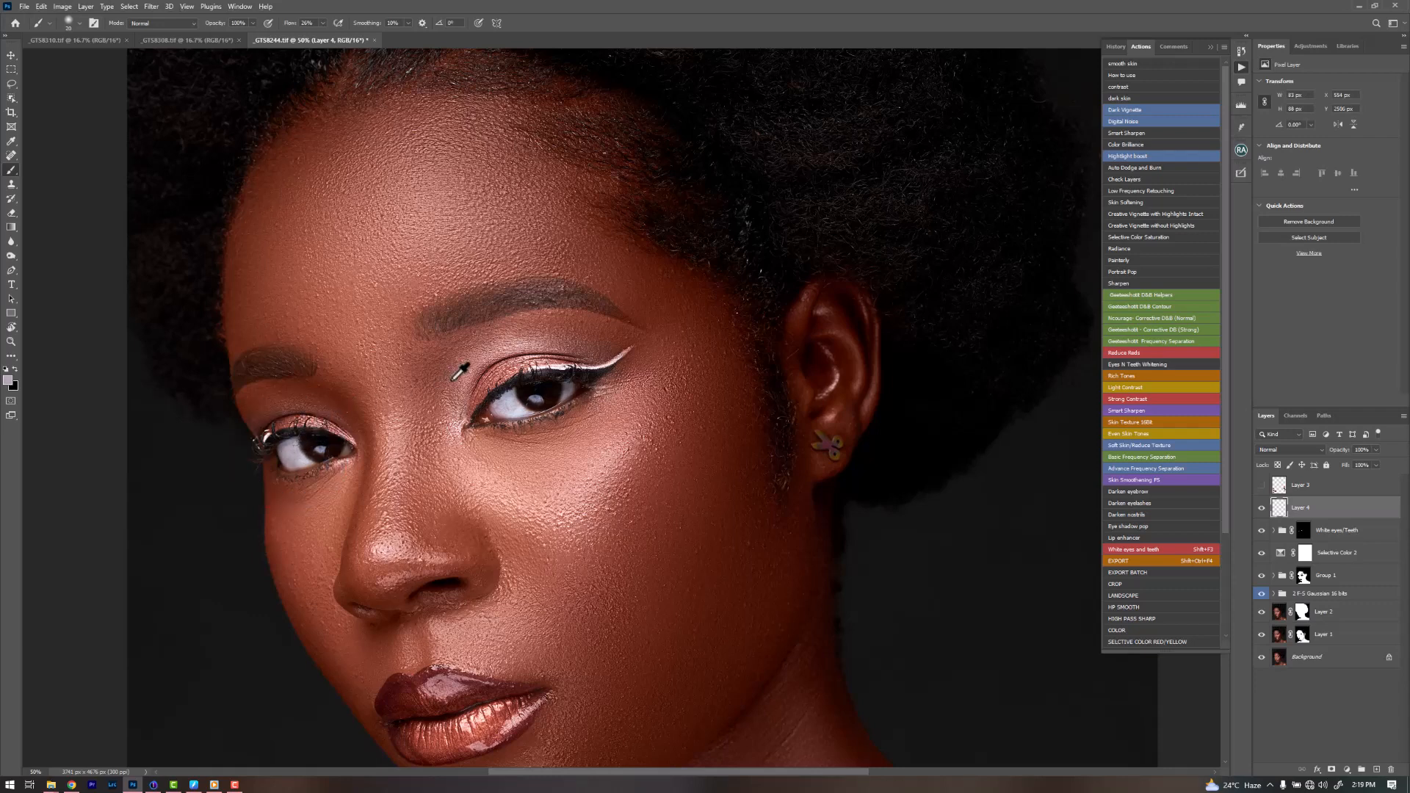
pyautogui.keyDown('alt'); pyautogui.click(517, 408); pyautogui.keyUp('alt')
pyautogui.keyDown('alt'); pyautogui.click(514, 409); pyautogui.keyUp('alt')
pyautogui.moveTo(503, 412)
pyautogui.mouseDown()
pyautogui.moveTo(523, 413)
pyautogui.moveTo(517, 403)
pyautogui.mouseUp()
pyautogui.moveTo(297, 461); pyautogui.dragTo(305, 457)
pyautogui.hotkey('ctrl', '-')
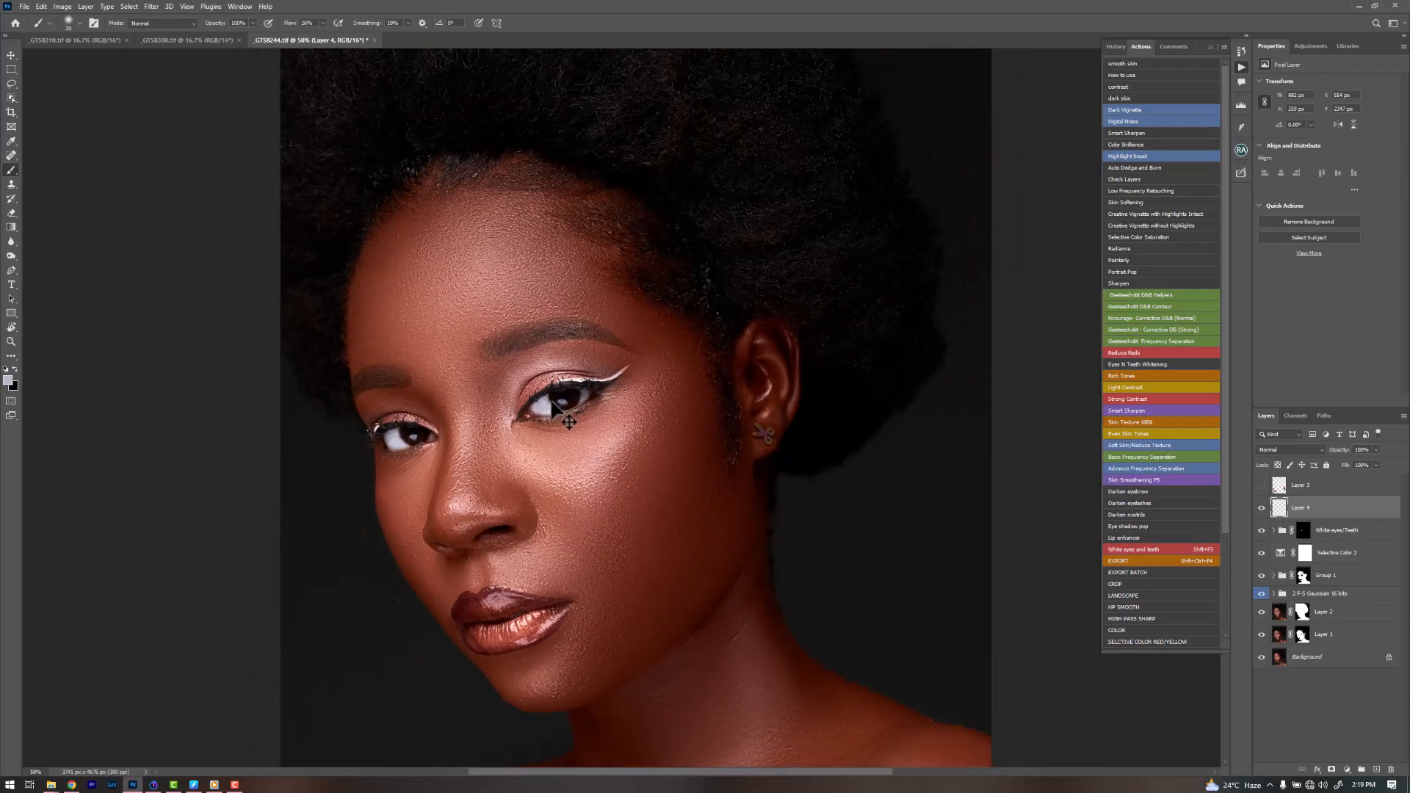
pyautogui.hotkey('ctrl', '-')
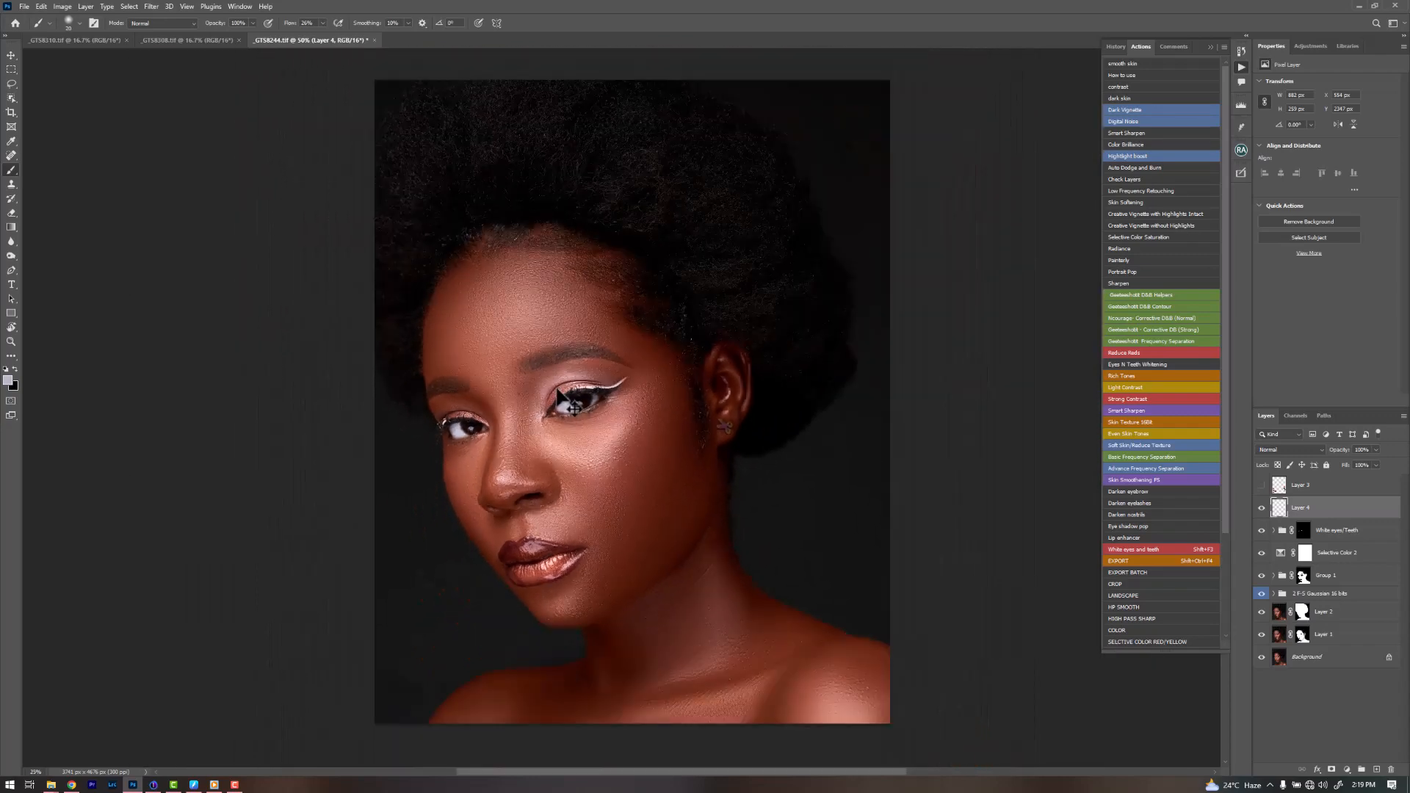
pyautogui.hotkey('ctrl', '-')
pyautogui.hotkey('ctrl', '+')
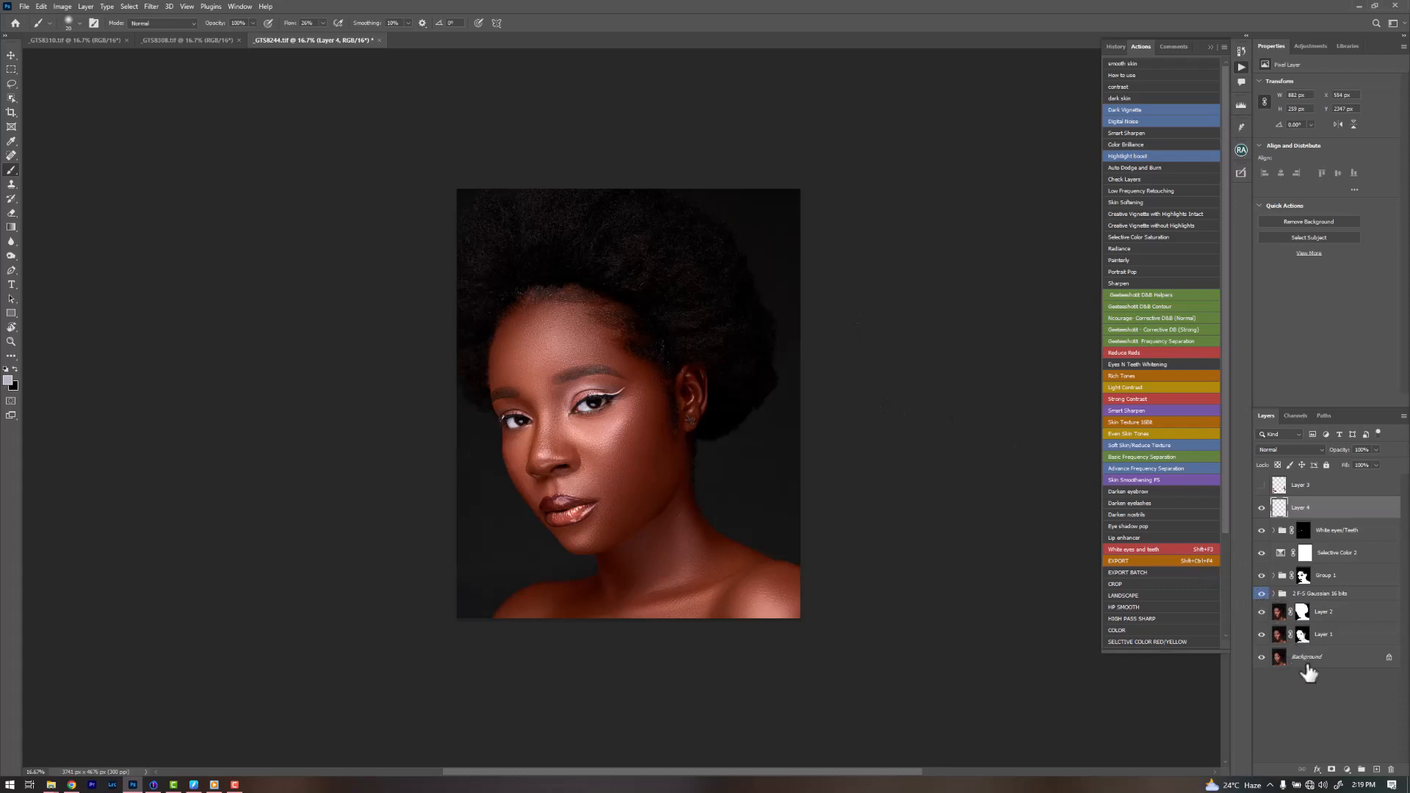
# Step: Add a Selective Color adjustment above Layer 4 and set the Whites' Black value to -77%
pyautogui.click(1347, 769)
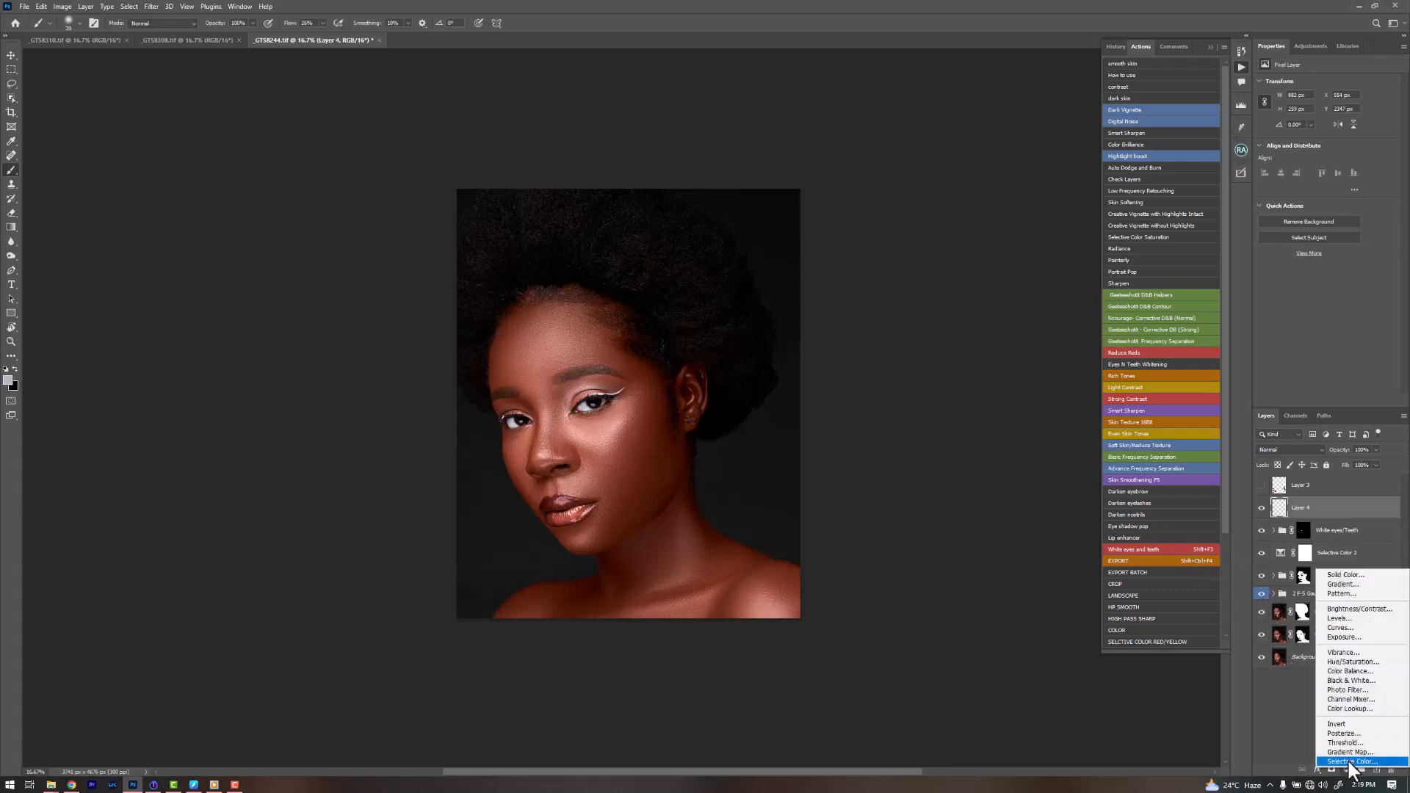
pyautogui.click(1350, 763)
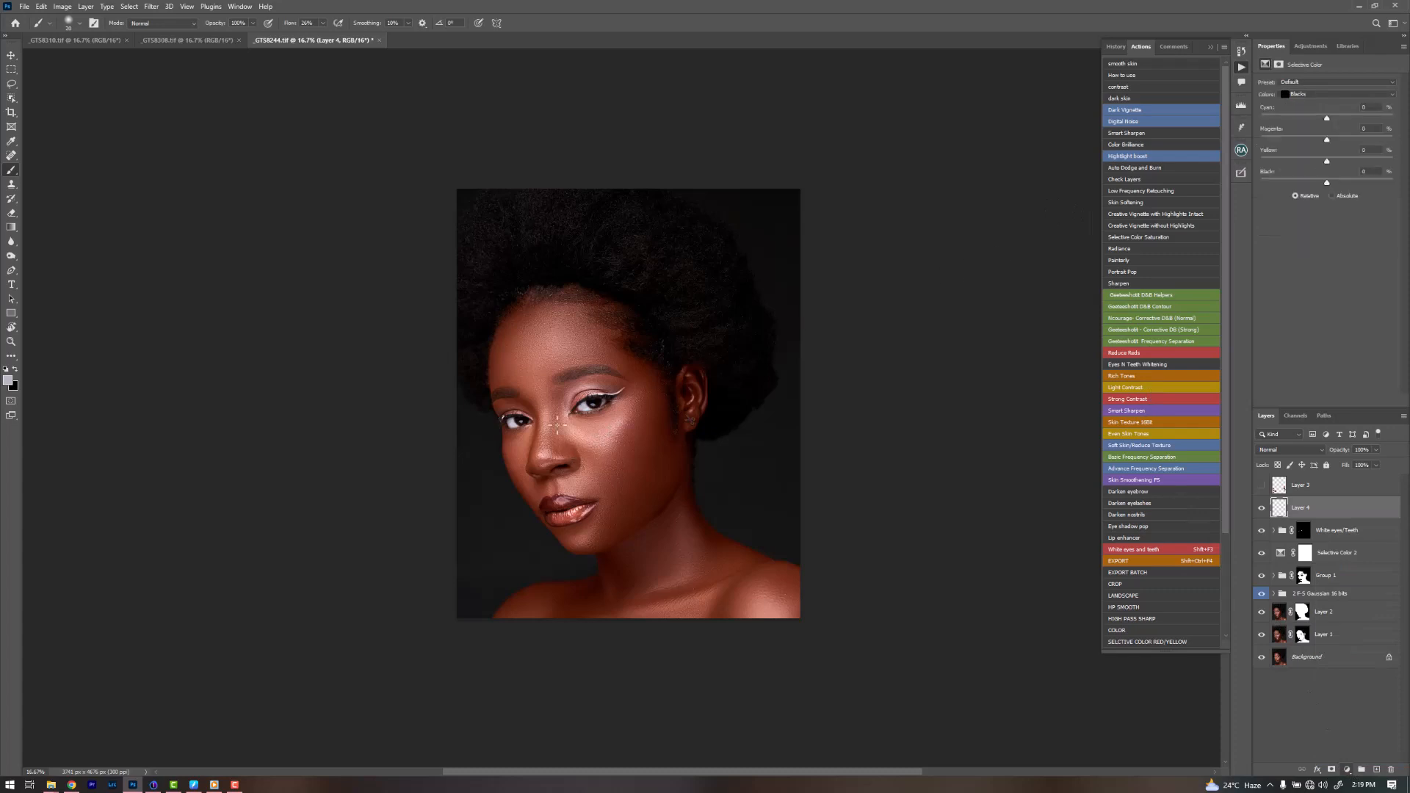
pyautogui.click(1319, 91)
pyautogui.click(1305, 156)
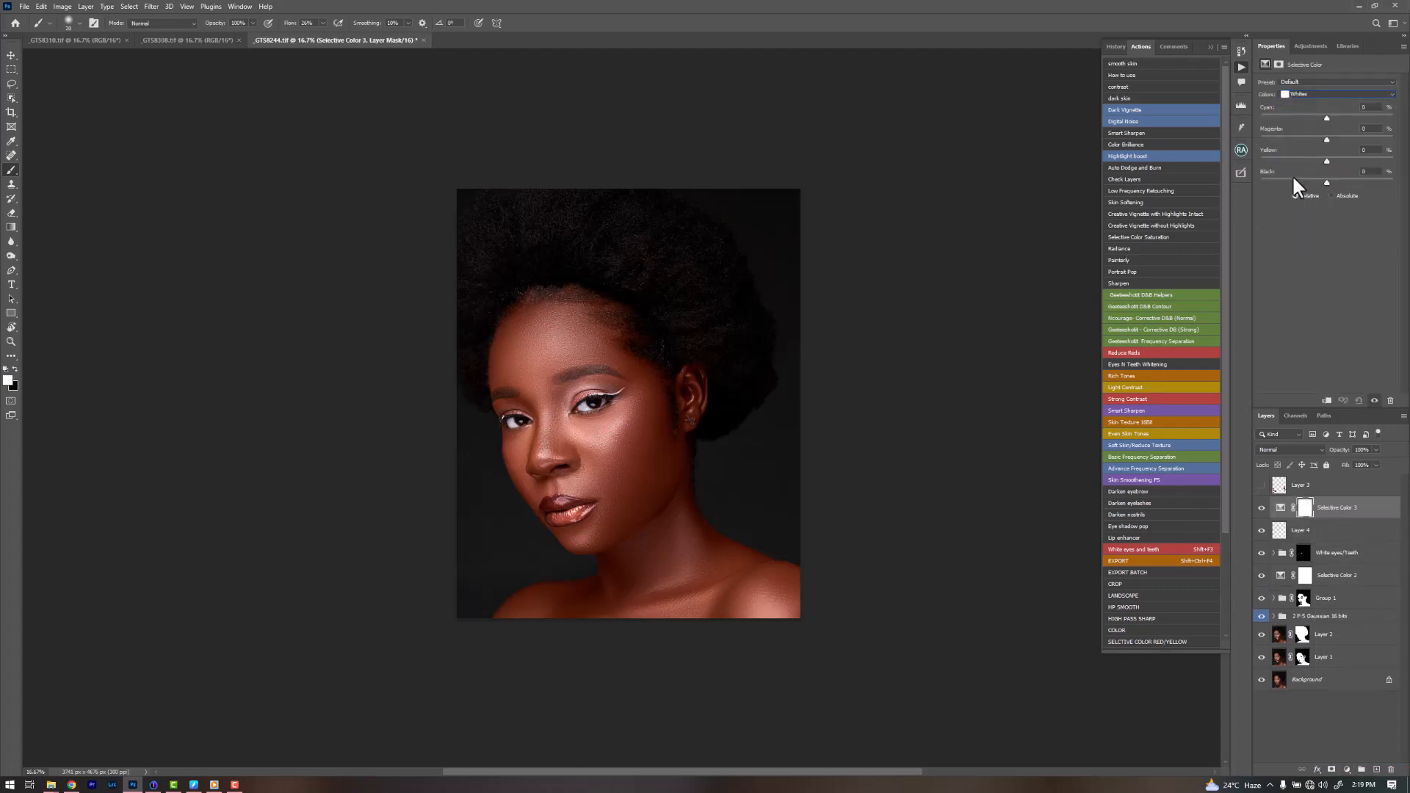
pyautogui.moveTo(1294, 181); pyautogui.dragTo(1275, 182)
# Step: Resize the brush, raise its flow to 100%, and paint black over both eyes on the Selective Color 3 mask
pyautogui.click(1305, 508)
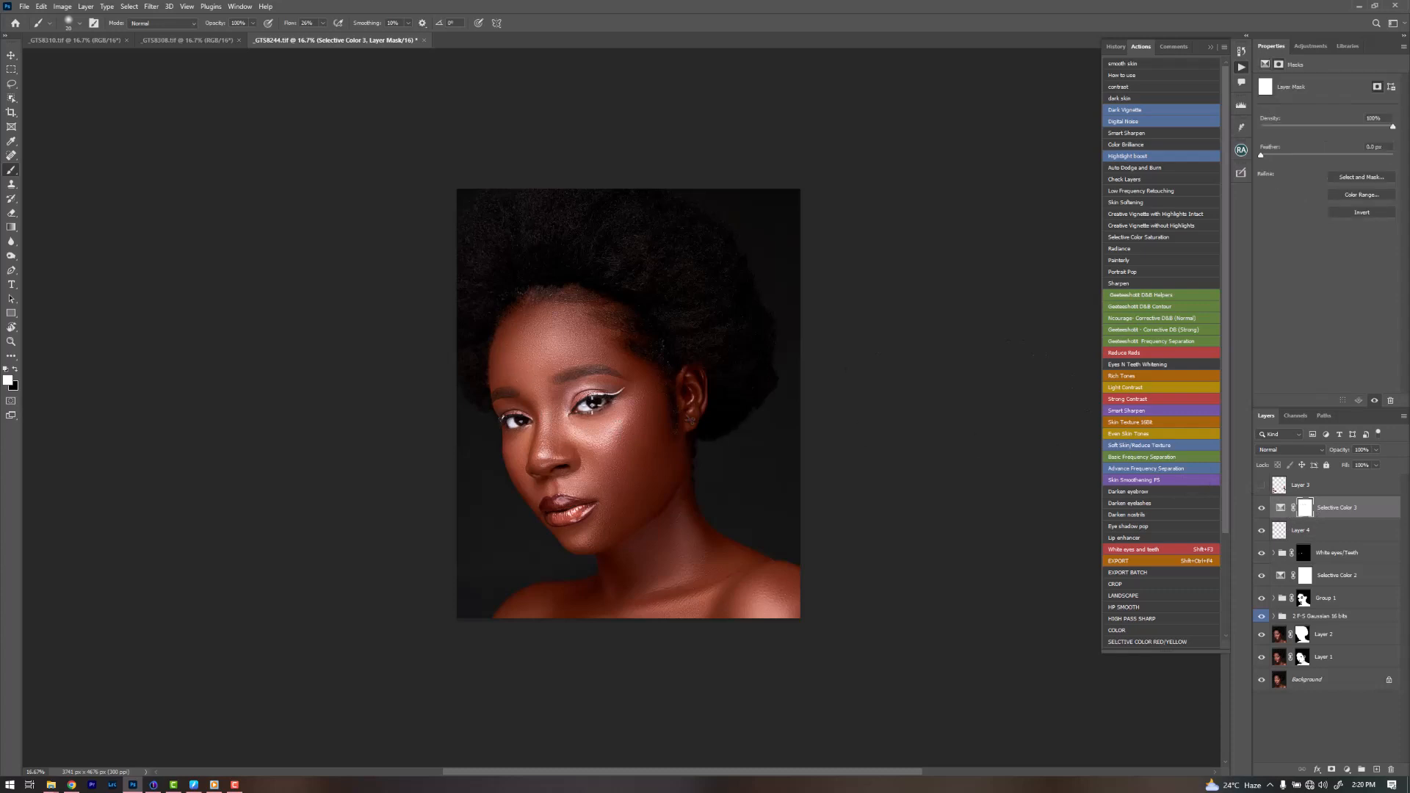
pyautogui.moveTo(589, 416); pyautogui.dragTo(585, 410)
pyautogui.press(']')
pyautogui.press(']')
pyautogui.press(']')
pyautogui.press(']')
pyautogui.press(']')
pyautogui.press(']')
pyautogui.press(']')
pyautogui.press(']')
pyautogui.press(']')
pyautogui.press(']')
pyautogui.press(']')
pyautogui.press(']')
pyautogui.press(']')
pyautogui.press(']')
pyautogui.press(']')
pyautogui.press(']')
pyautogui.press('x')
pyautogui.press('[')
pyautogui.press('[')
pyautogui.press('[')
pyautogui.press('[')
pyautogui.press('[')
pyautogui.press('[')
pyautogui.moveTo(291, 24); pyautogui.dragTo(459, 15)
pyautogui.moveTo(491, 421)
pyautogui.mouseDown()
pyautogui.moveTo(537, 432)
pyautogui.moveTo(504, 423)
pyautogui.moveTo(583, 408)
pyautogui.mouseUp()
# Step: Soften the Selective Color 3 adjustment with a feathered mask and 68% layer opacity, and compare the portrait with and without it
pyautogui.click(1281, 509)
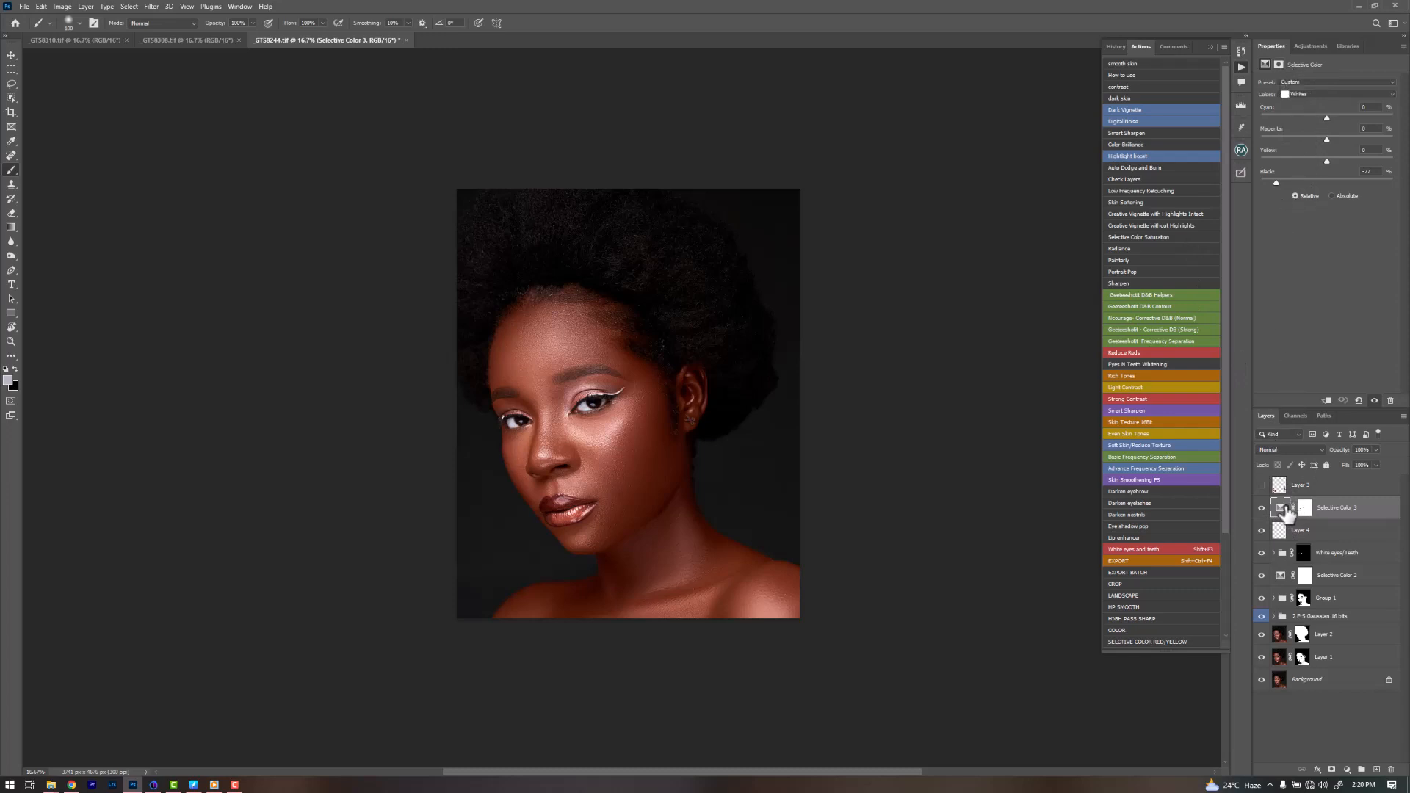
pyautogui.click(1299, 512)
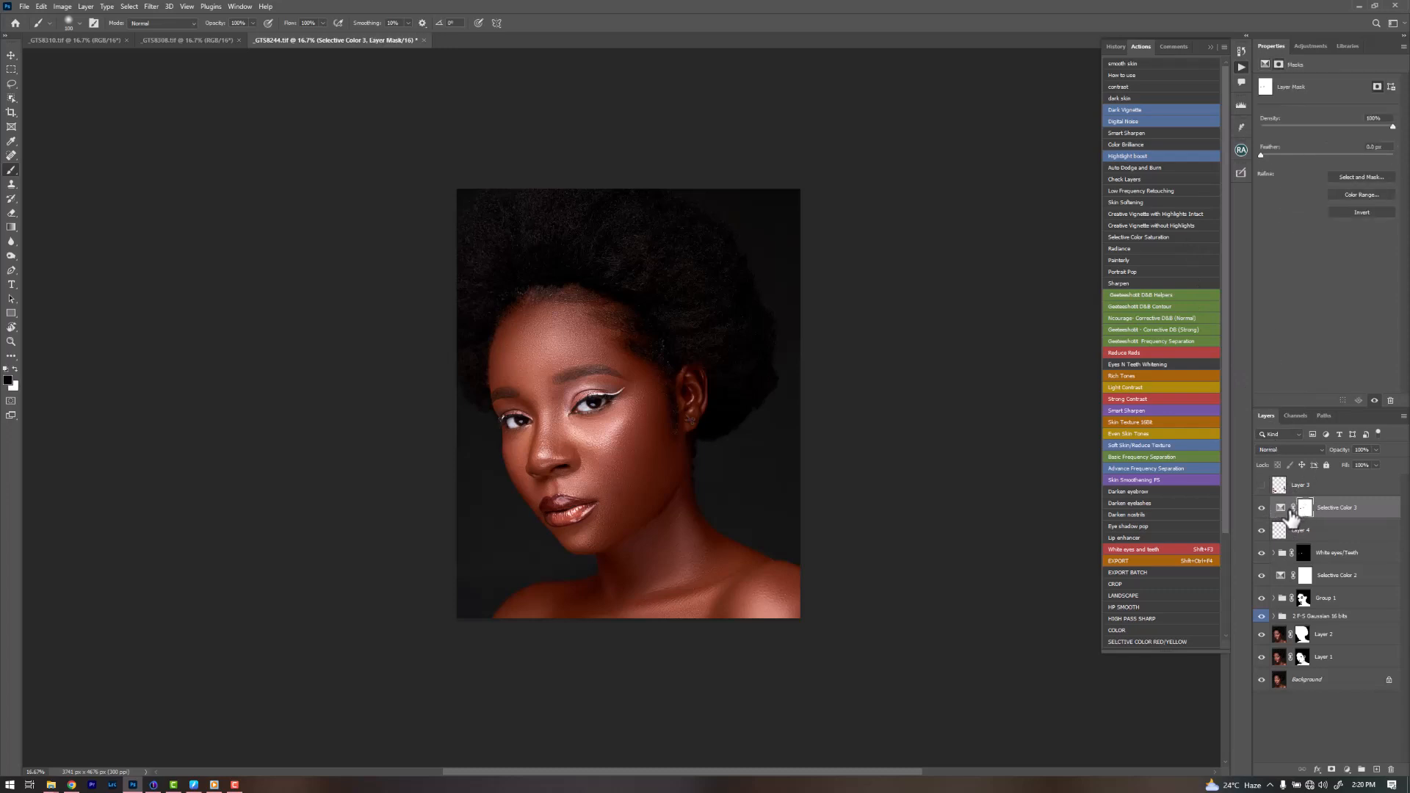
pyautogui.moveTo(1293, 155); pyautogui.dragTo(1305, 156)
pyautogui.moveTo(1349, 450); pyautogui.dragTo(1298, 454)
pyautogui.click(1262, 507)
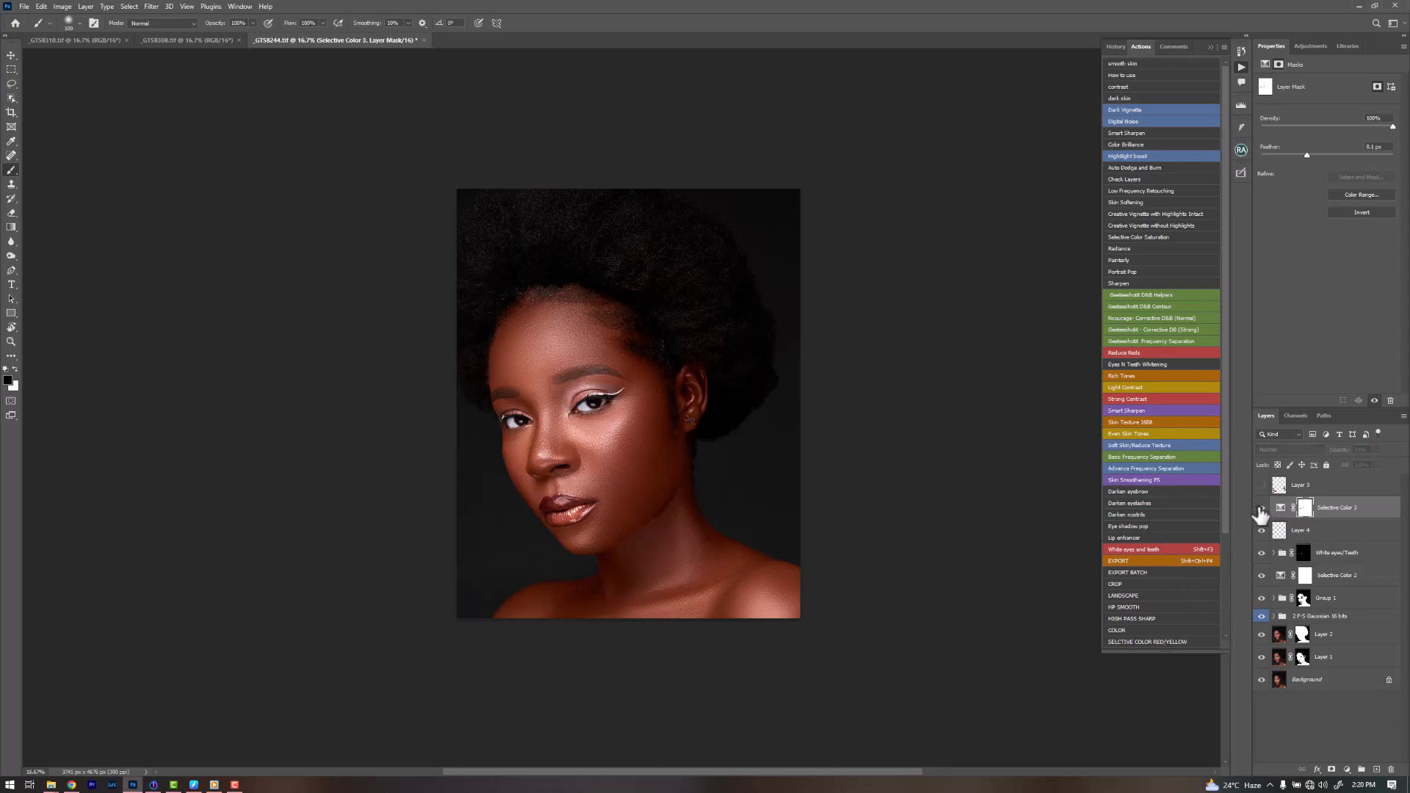
pyautogui.click(1262, 507)
pyautogui.click(235, 785)
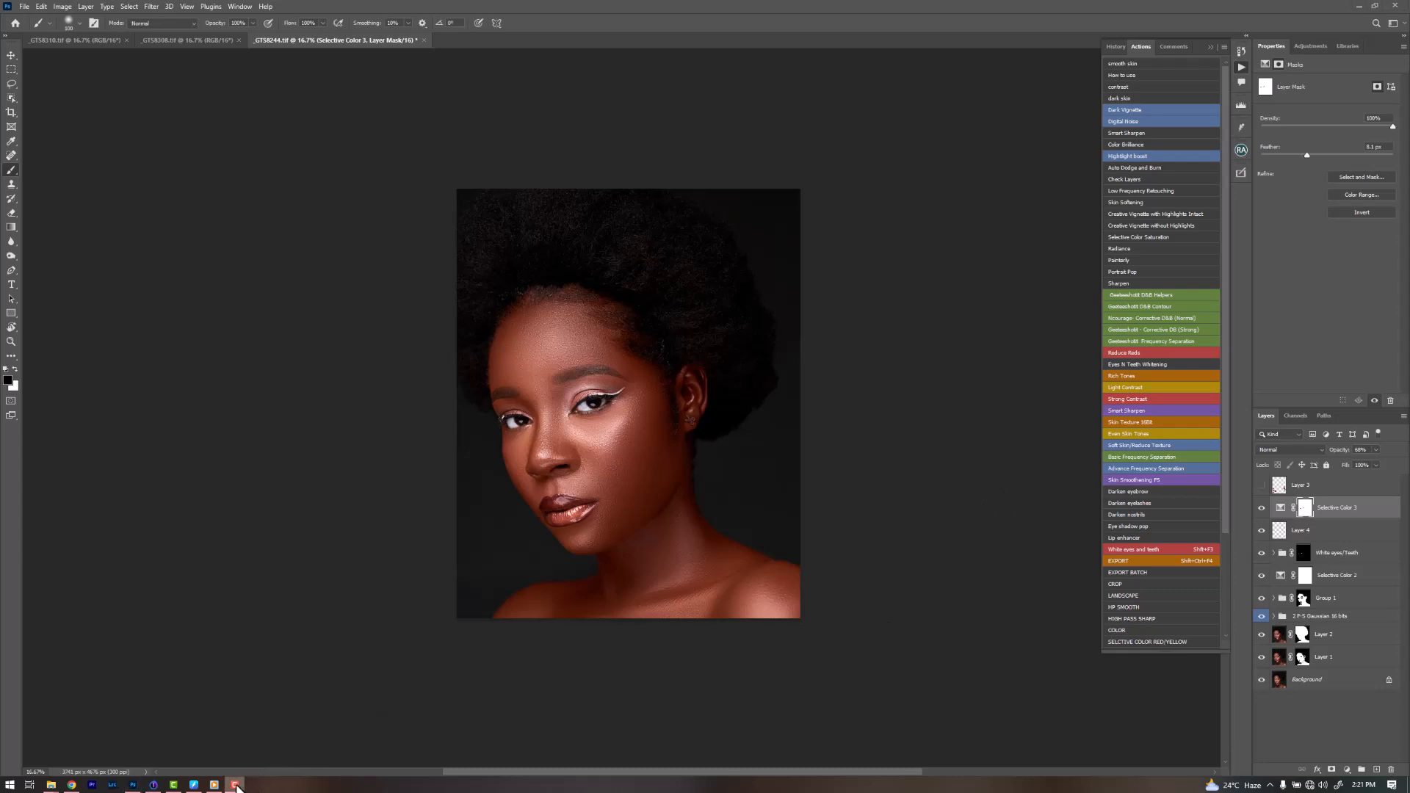